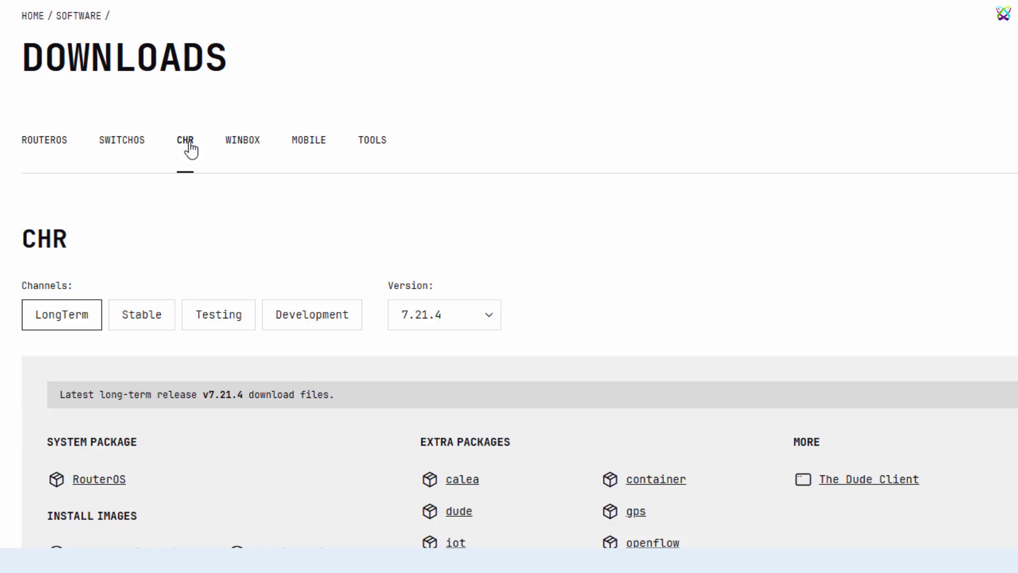
Step: Keep long-term CHR version 7.21.4 and save its VMDK install image to the Desktop
{"action": "left_click", "coordinate": [484, 321]}
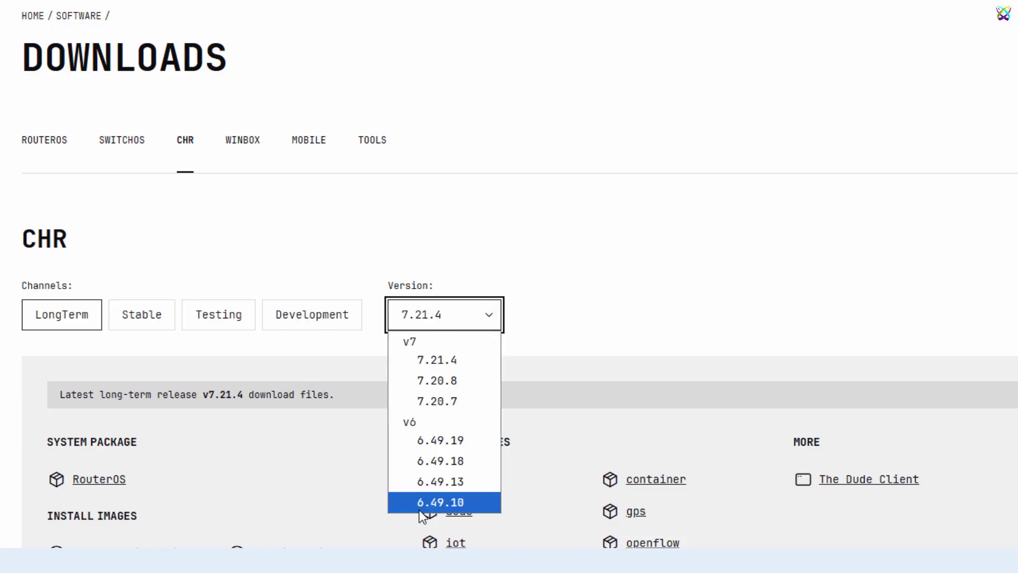
{"action": "left_click", "coordinate": [472, 360]}
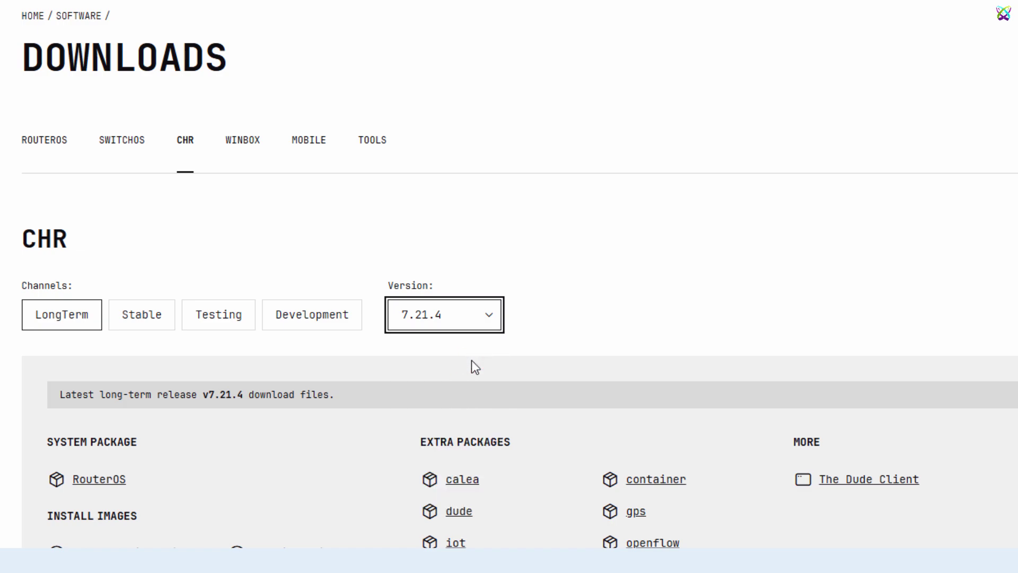
{"action": "scroll", "coordinate": [603, 286], "scroll_direction": "down", "scroll_amount": 7}
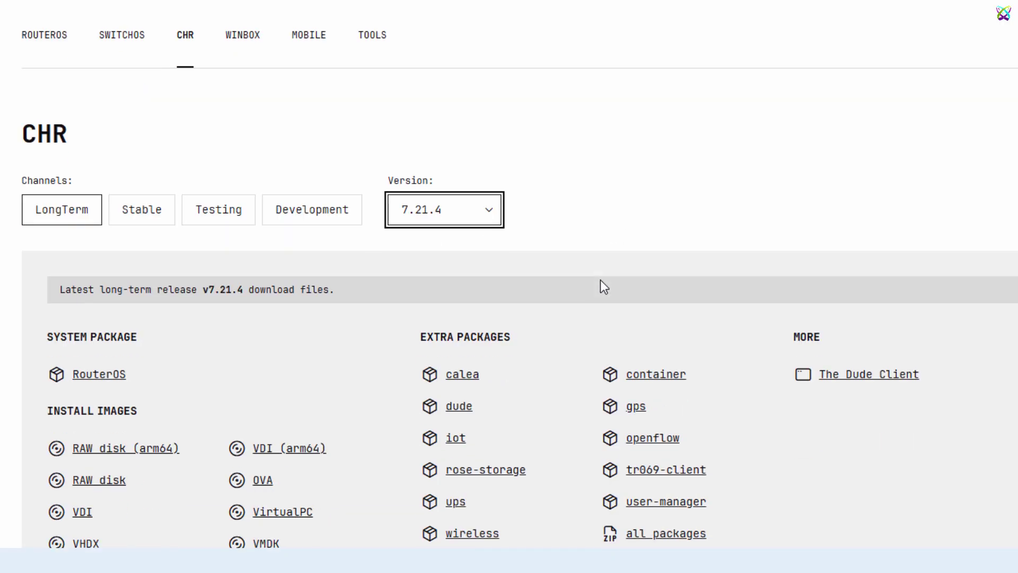
{"action": "scroll", "coordinate": [601, 281], "scroll_direction": "up", "scroll_amount": 1}
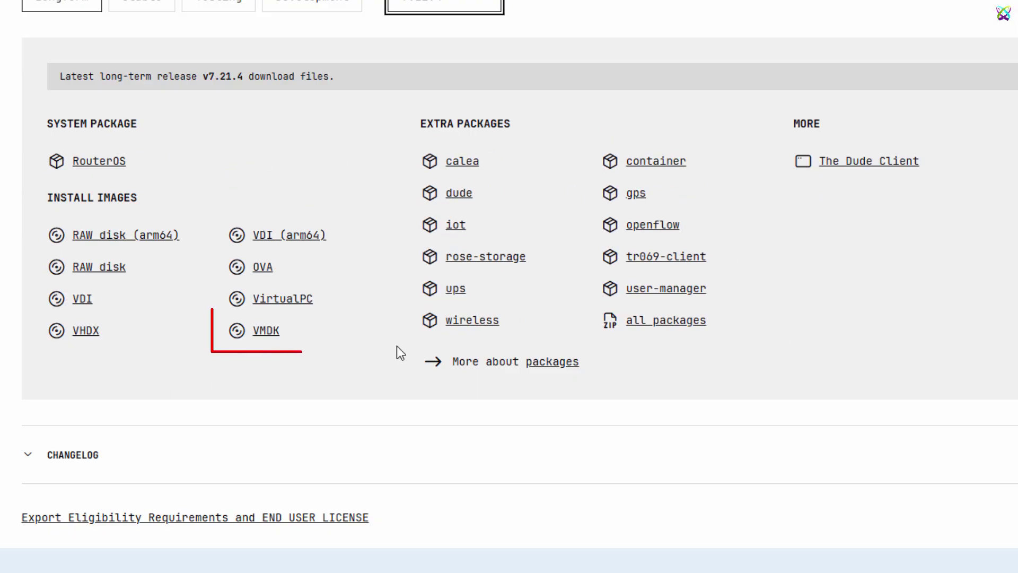
{"action": "left_click", "coordinate": [274, 334]}
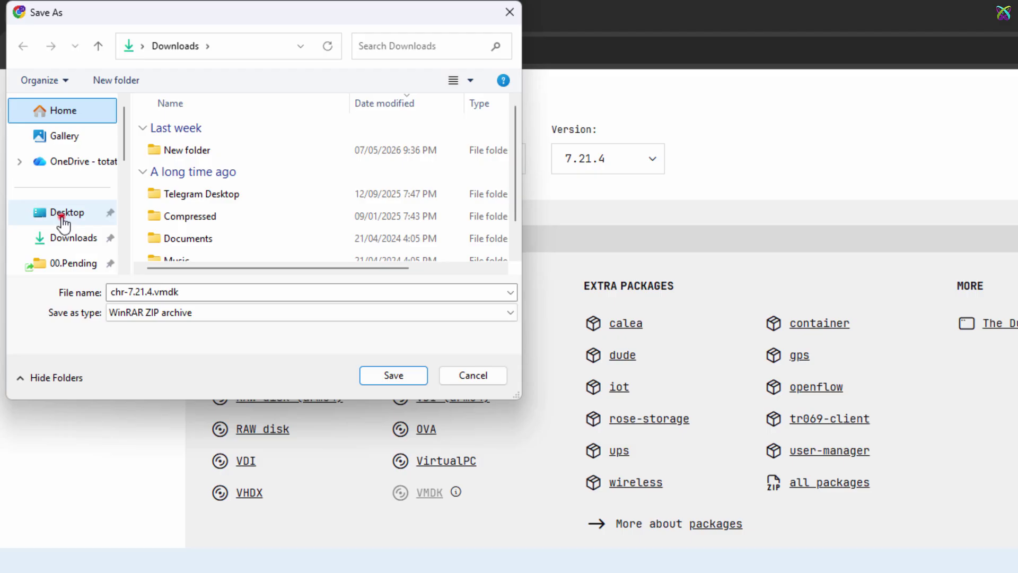
{"action": "left_click", "coordinate": [61, 217]}
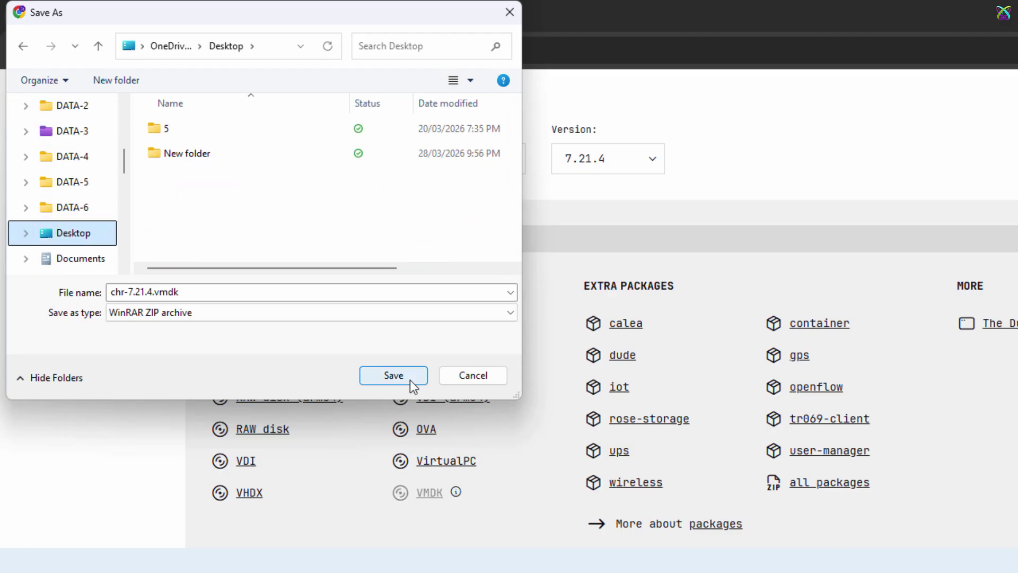
{"action": "left_click", "coordinate": [395, 375]}
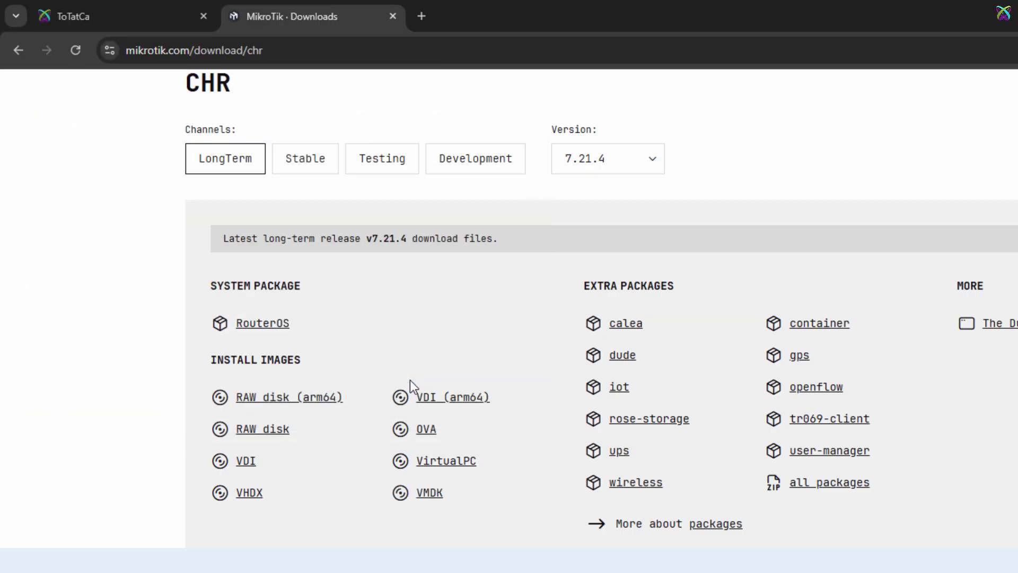
{"action": "scroll", "coordinate": [533, 395], "scroll_direction": "up", "scroll_amount": 3}
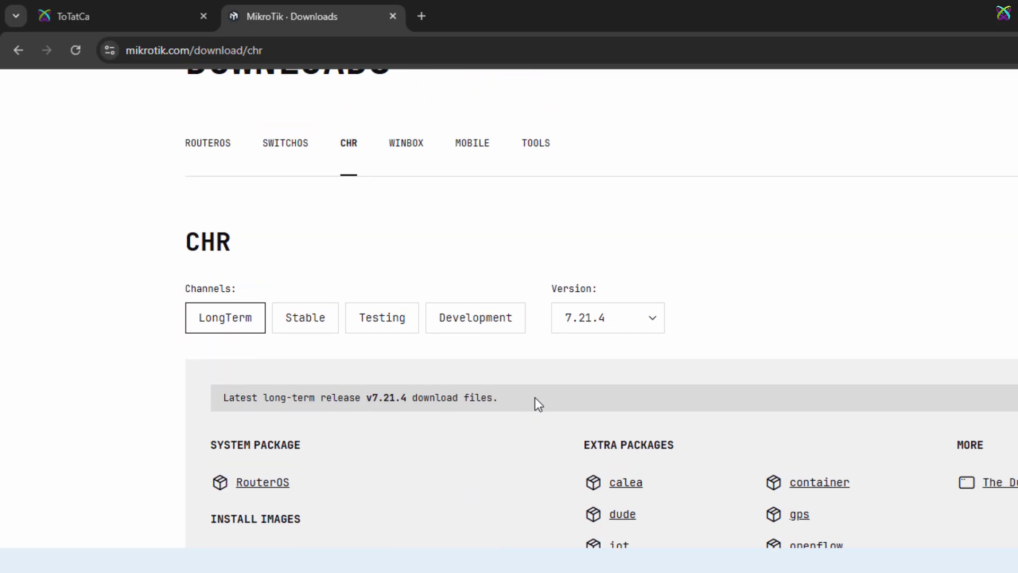
Step: Save the WinBox v4.1 Windows (64-bit) download to the Desktop as WinBox_Windows
{"action": "left_click", "coordinate": [419, 157]}
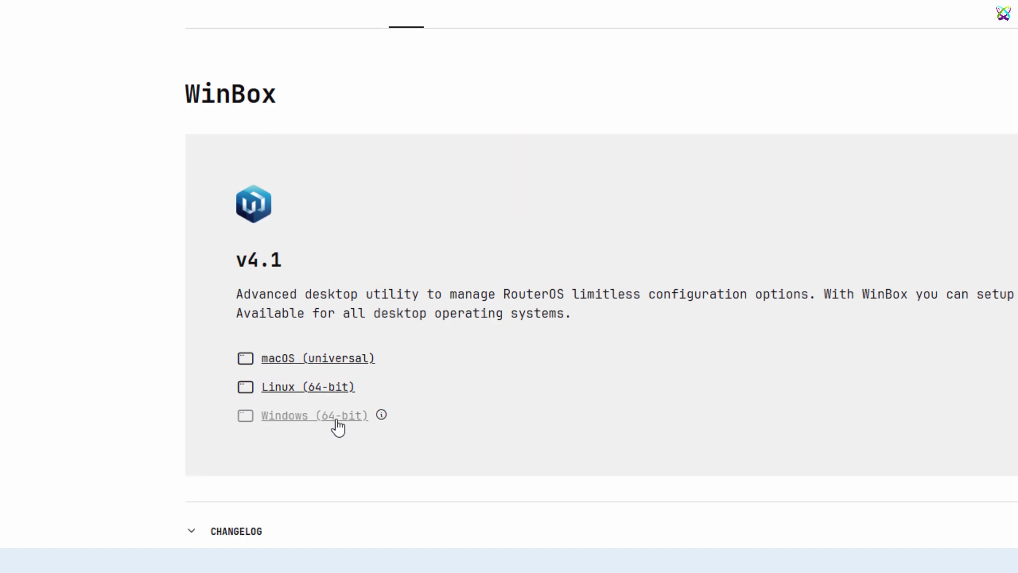
{"action": "left_click", "coordinate": [336, 417]}
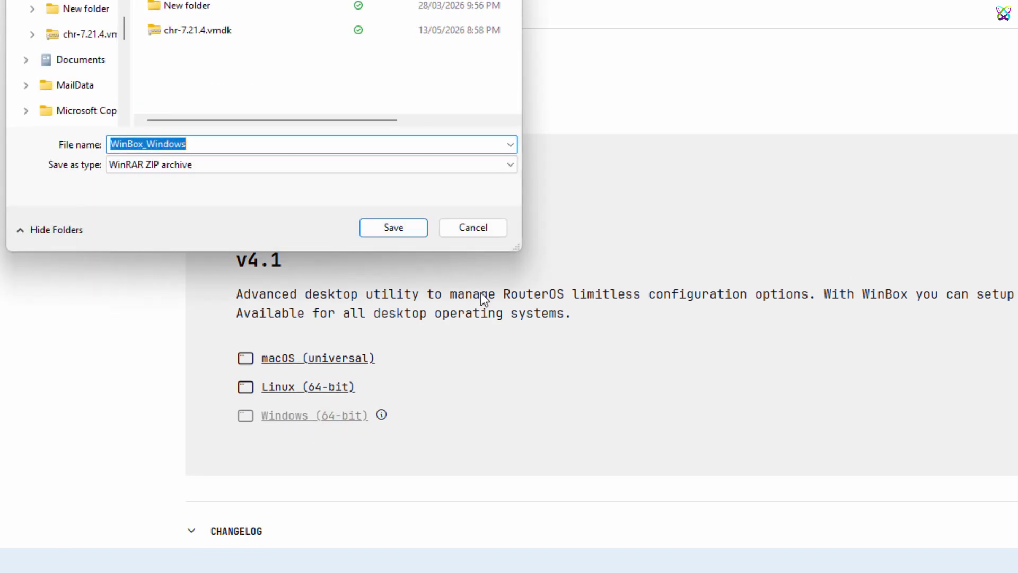
{"action": "left_click", "coordinate": [395, 376]}
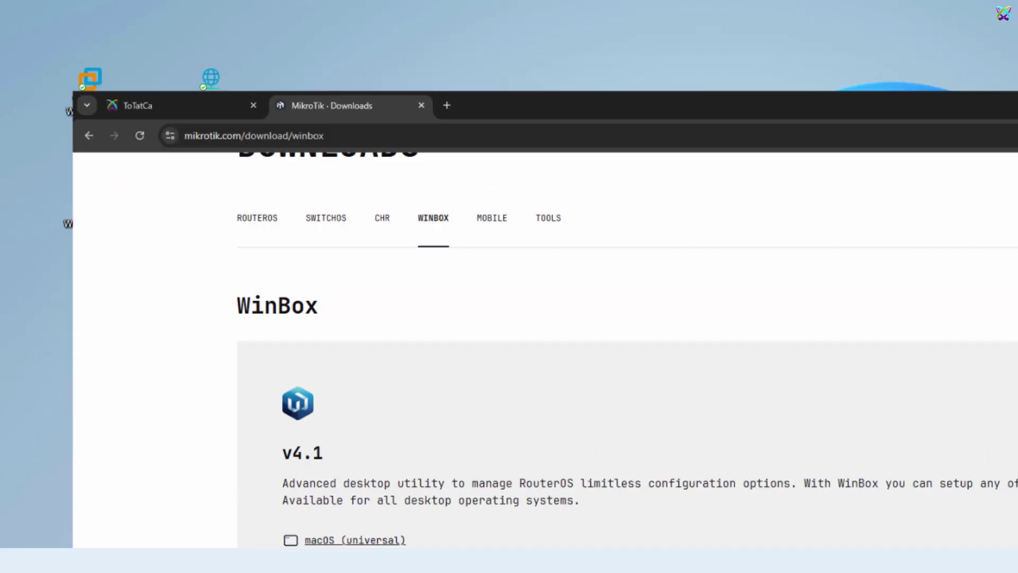
Step: Extract the chr-7.21.4 and WinBox archives onto the desktop with WinRAR
{"action": "key", "text": "super+d"}
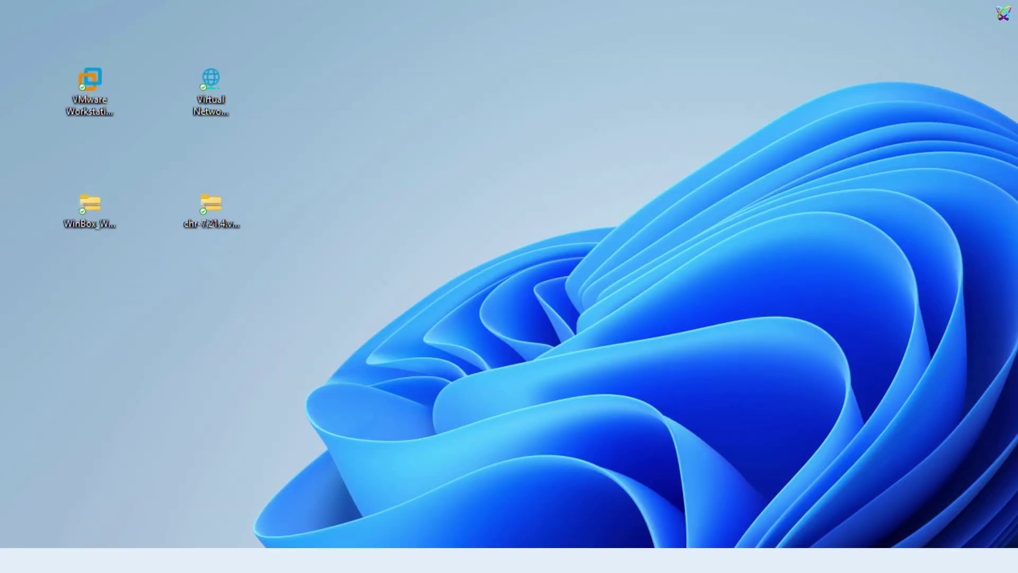
{"action": "left_click_drag", "start_coordinate": [39, 167], "coordinate": [354, 271]}
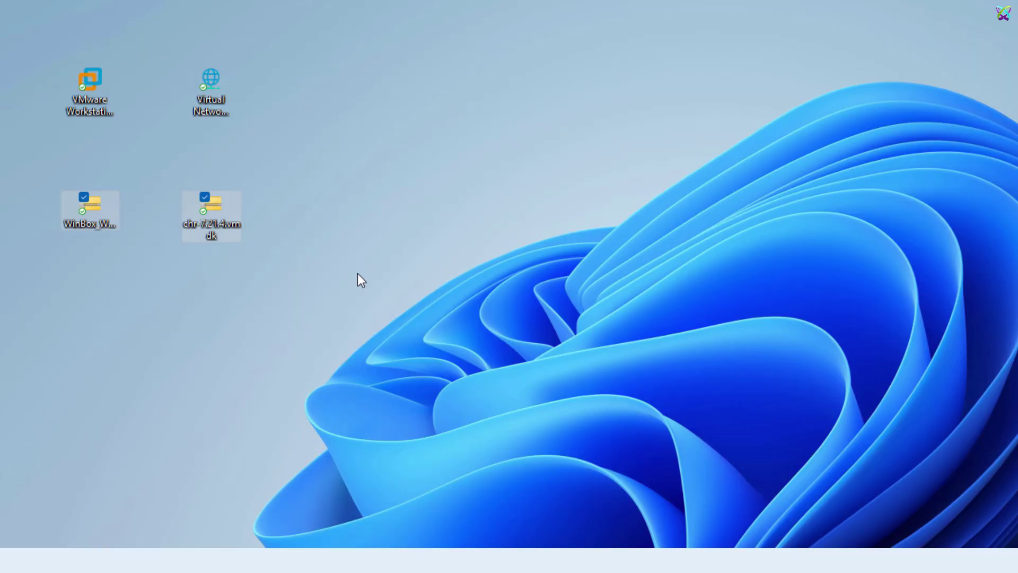
{"action": "left_click", "coordinate": [358, 274]}
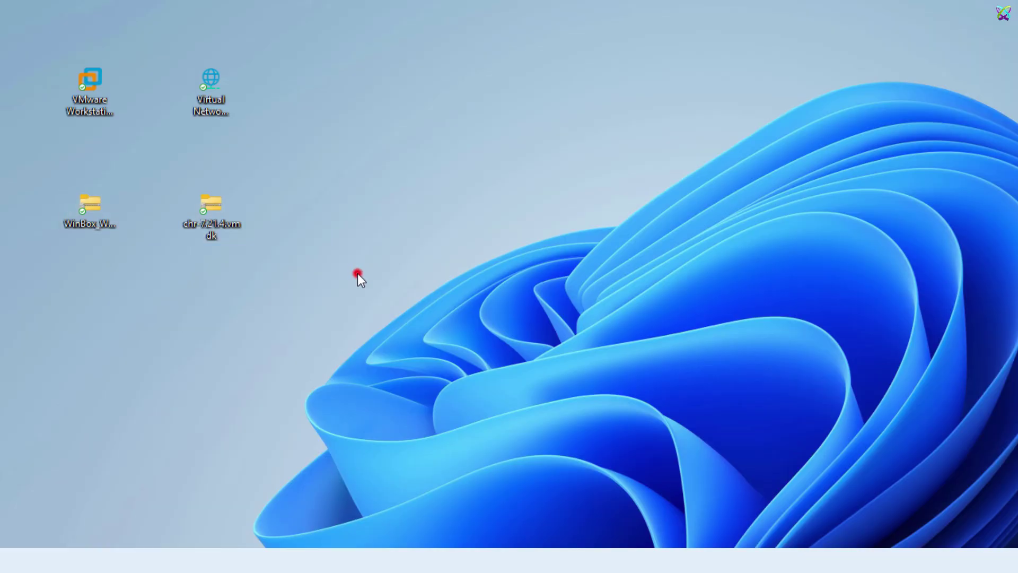
{"action": "right_click", "coordinate": [224, 211]}
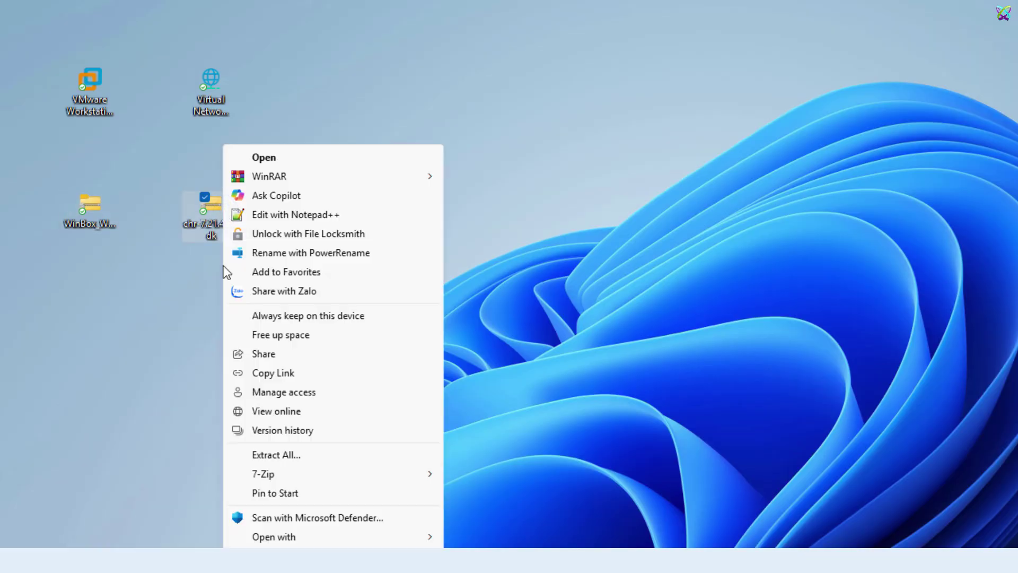
{"action": "left_click", "coordinate": [311, 177]}
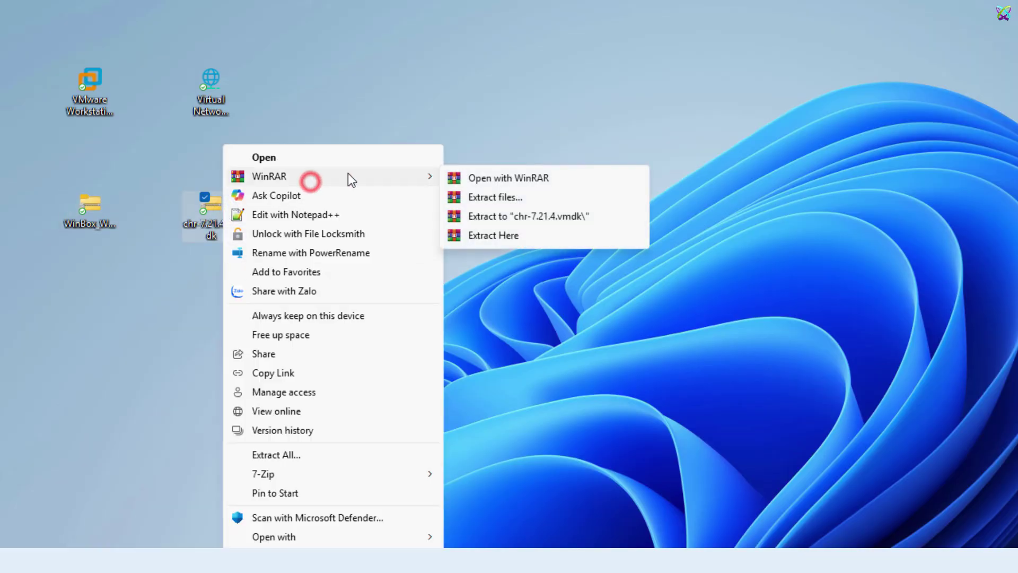
{"action": "left_click", "coordinate": [531, 233]}
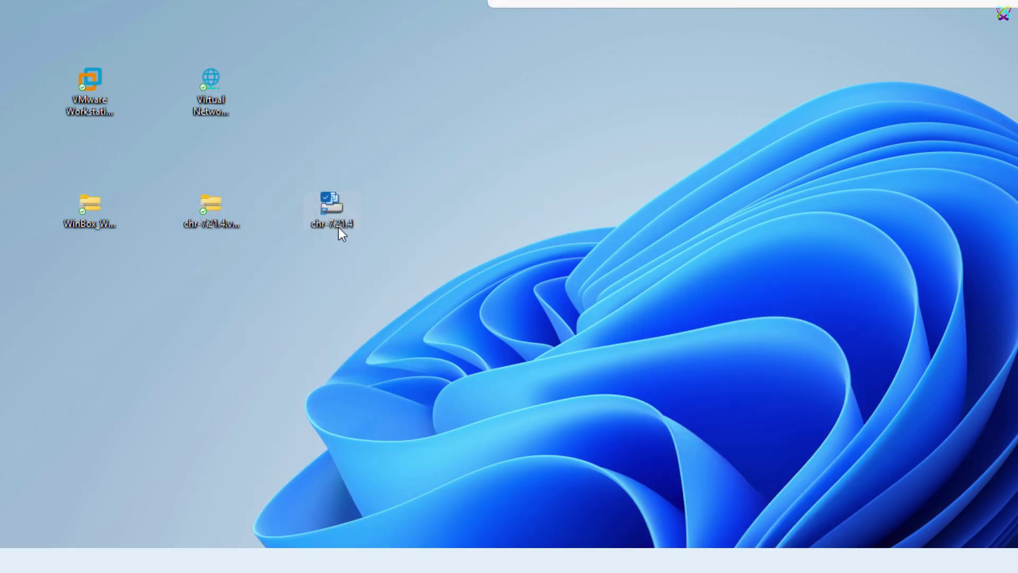
{"action": "right_click", "coordinate": [109, 214]}
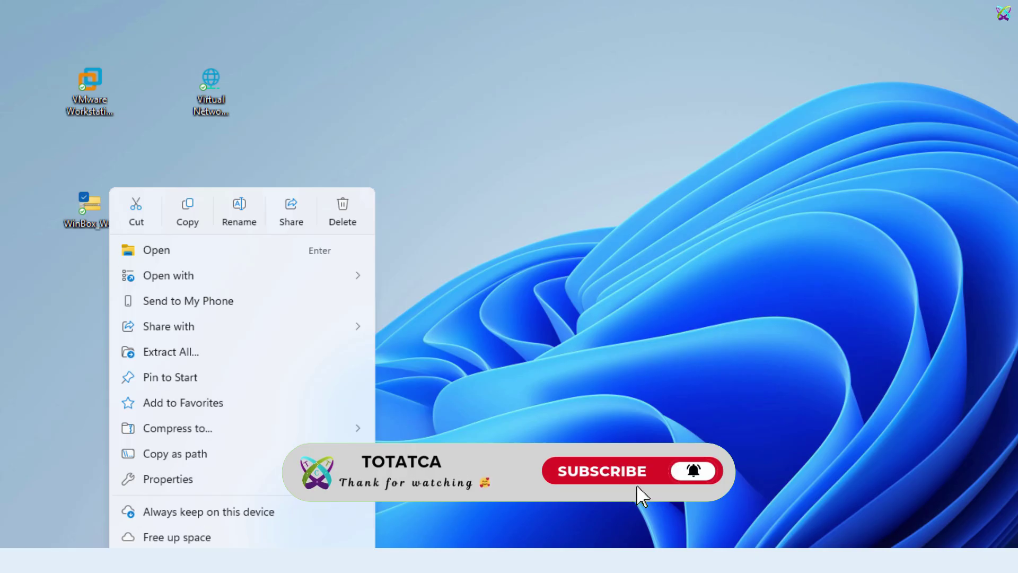
{"action": "left_click", "coordinate": [641, 488]}
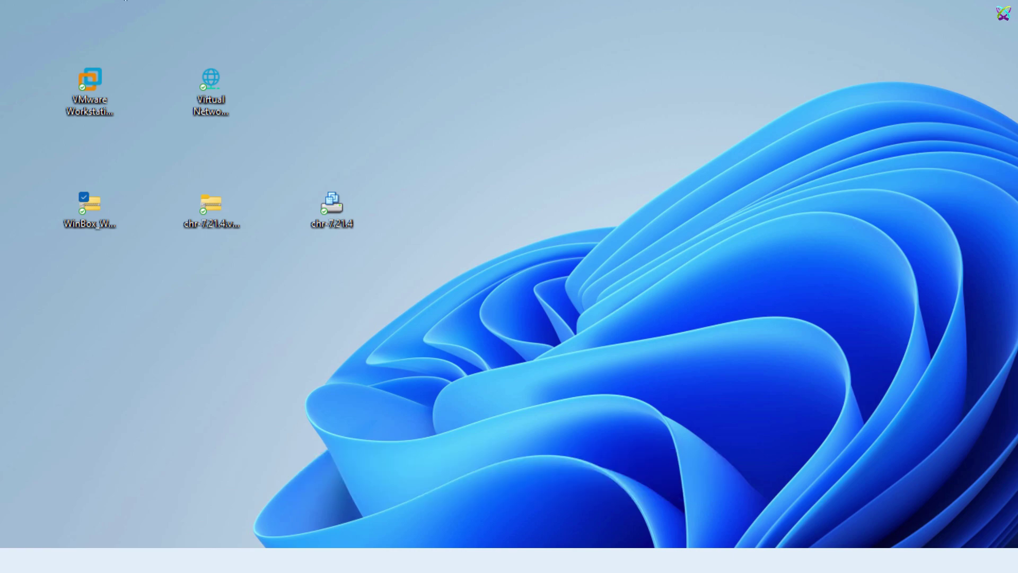
{"action": "left_click_drag", "start_coordinate": [126, 1], "coordinate": [322, 101]}
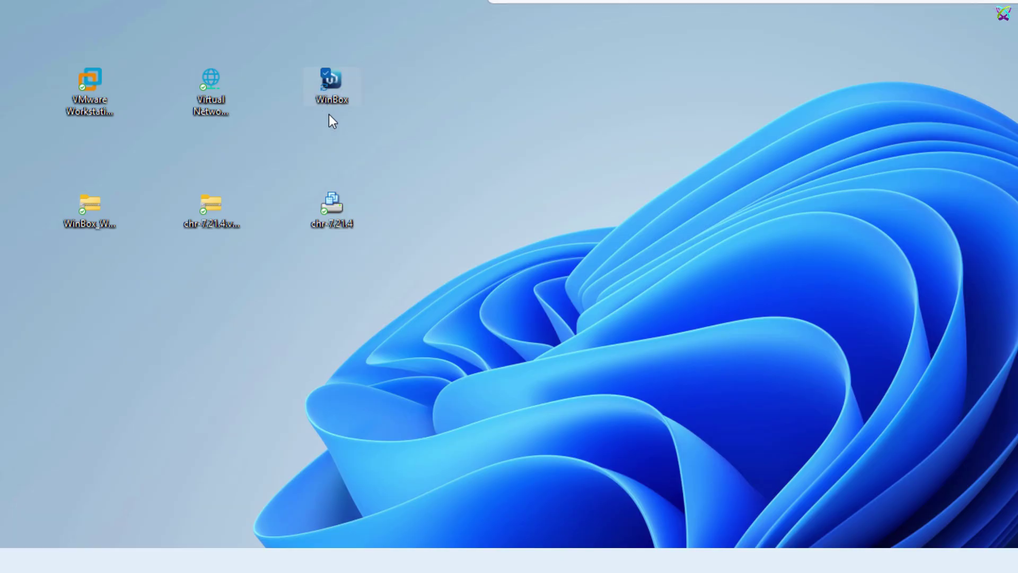
Step: Create a desktop folder named MikroTik-LAB and move the chr-7.21.4 disk into it
{"action": "right_click", "coordinate": [460, 100]}
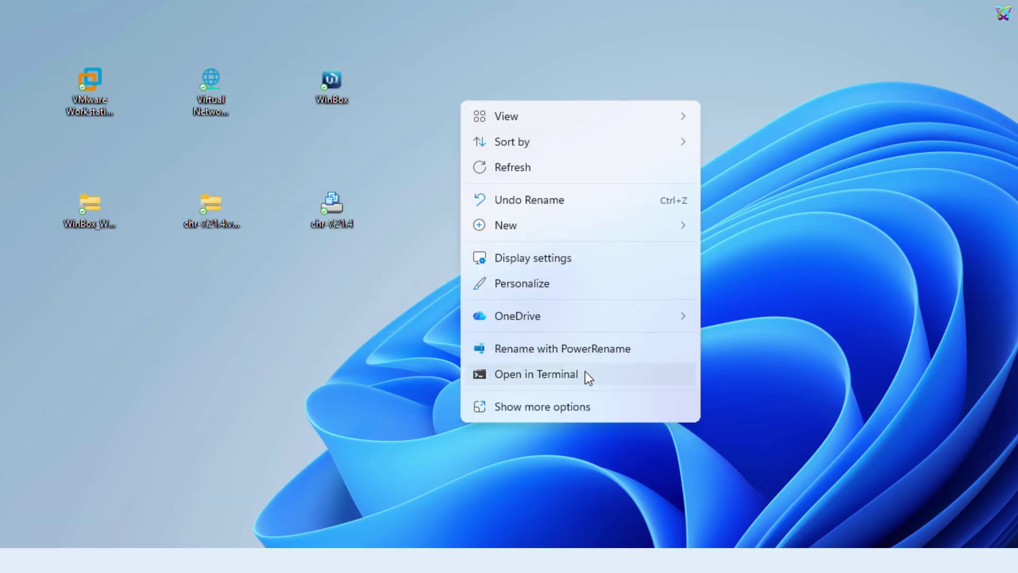
{"action": "mouse_move", "coordinate": [568, 233]}
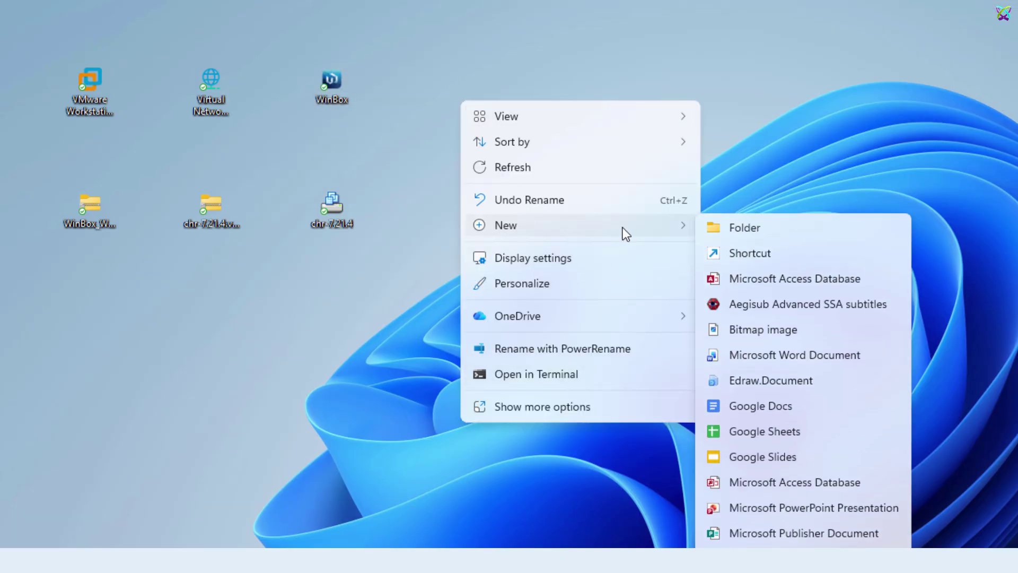
{"action": "left_click", "coordinate": [746, 228]}
{"action": "type", "text": "Mikro"}
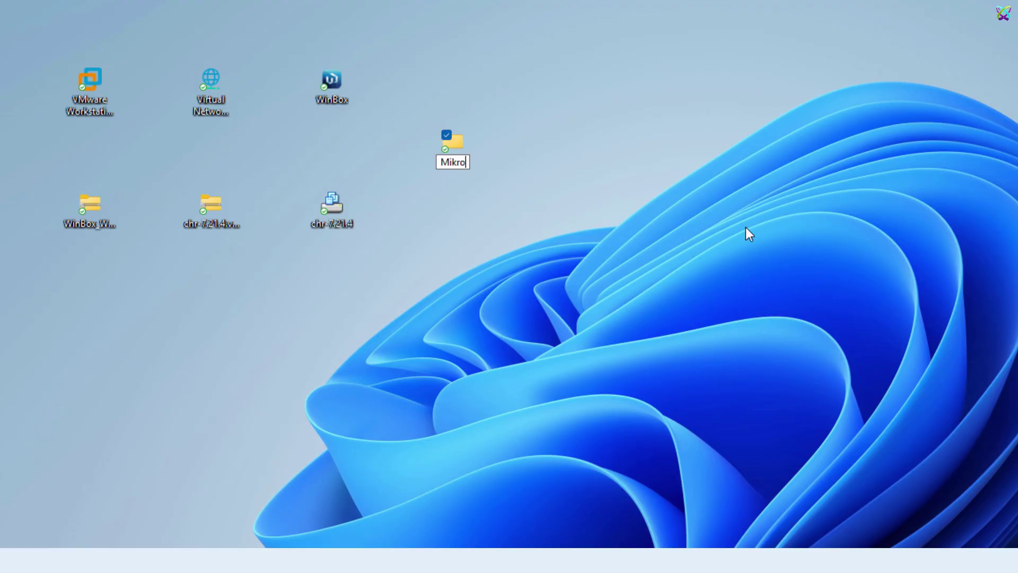
{"action": "type", "text": "Tik-LAB"}
{"action": "key", "text": "Return"}
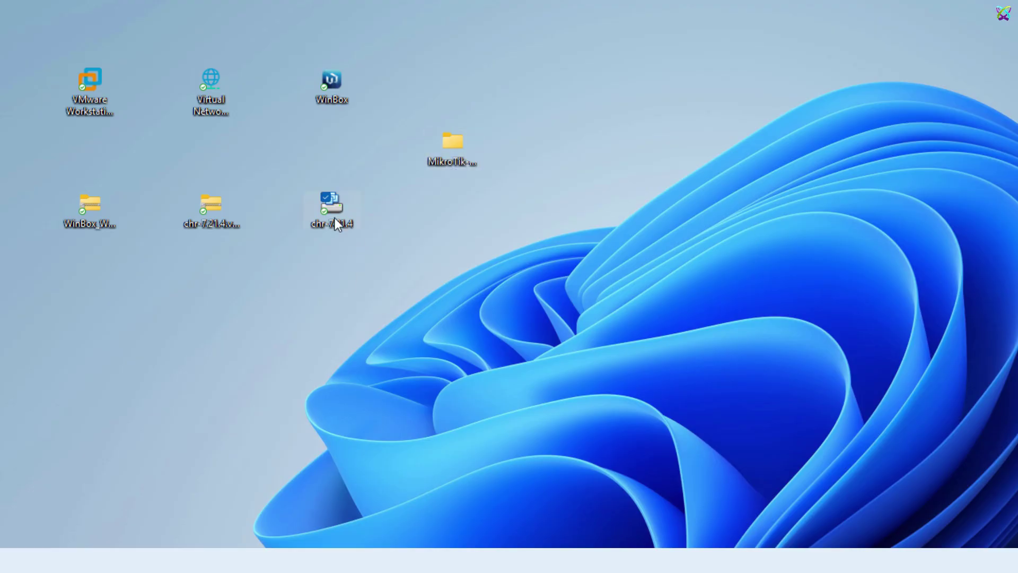
{"action": "left_click_drag", "start_coordinate": [335, 218], "coordinate": [448, 161]}
Step: Start a new VM with guest OS Other 64-bit and name it MIK-01
{"action": "left_click", "coordinate": [451, 155]}
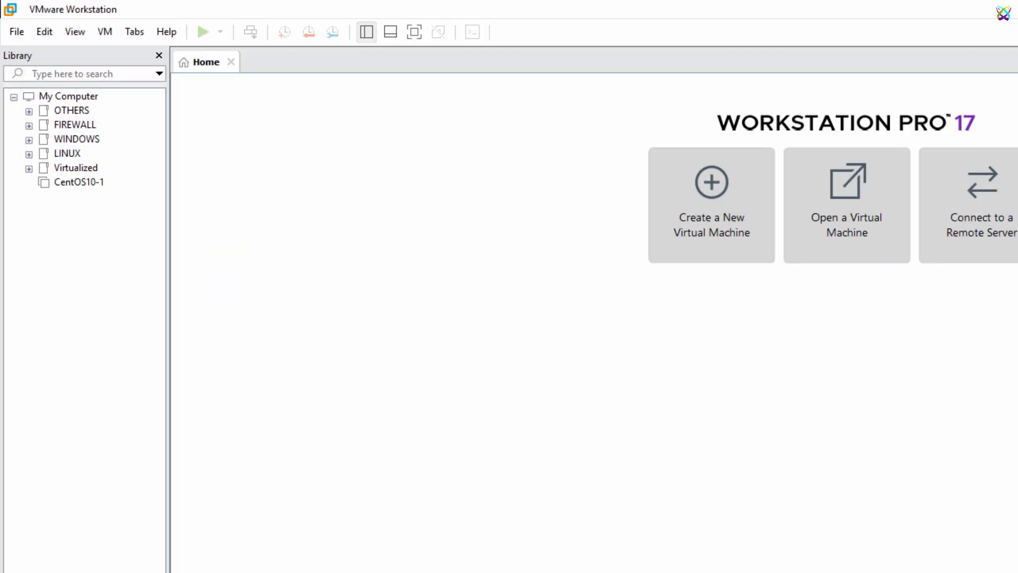
{"action": "left_click", "coordinate": [725, 228]}
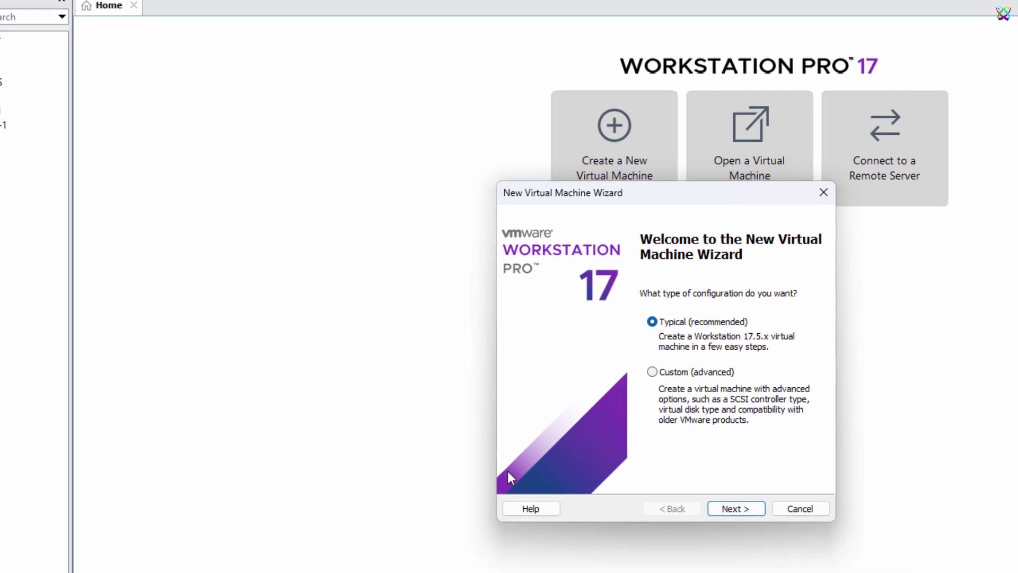
{"action": "left_click", "coordinate": [541, 395]}
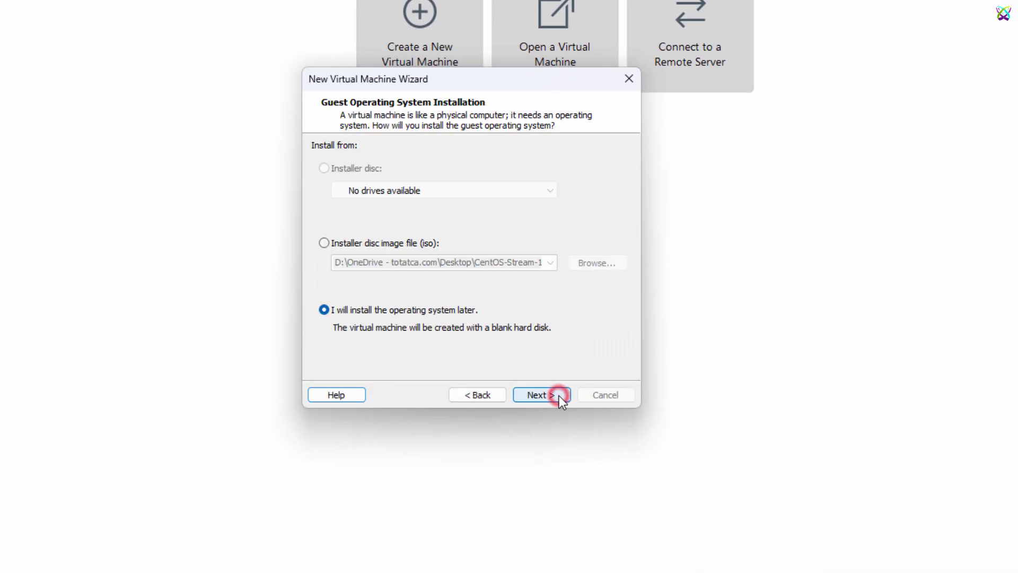
{"action": "left_click", "coordinate": [558, 395]}
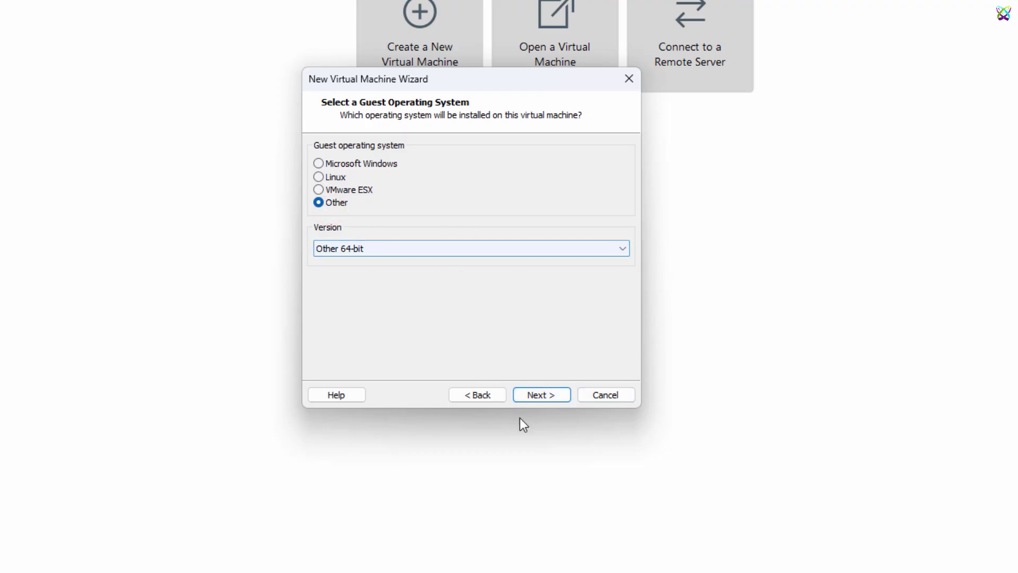
{"action": "left_click", "coordinate": [570, 394]}
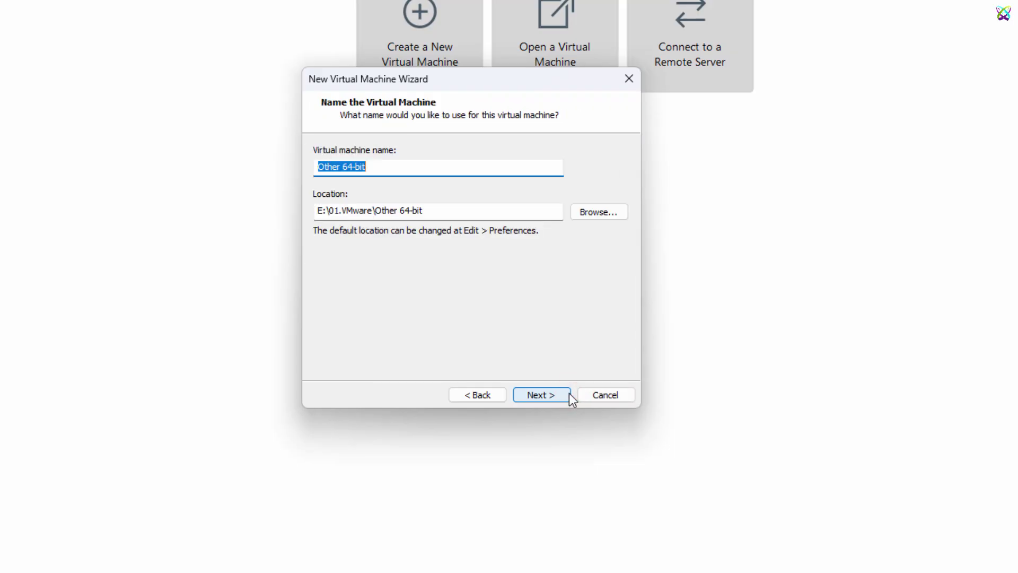
{"action": "type", "text": "MIK0"}
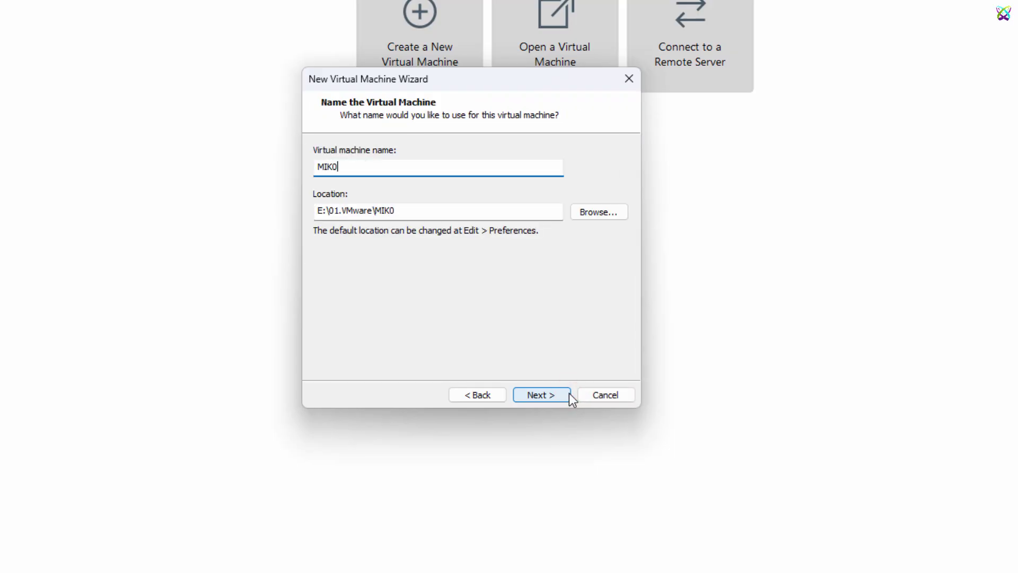
{"action": "key", "text": "BackSpace"}
{"action": "type", "text": "-01"}
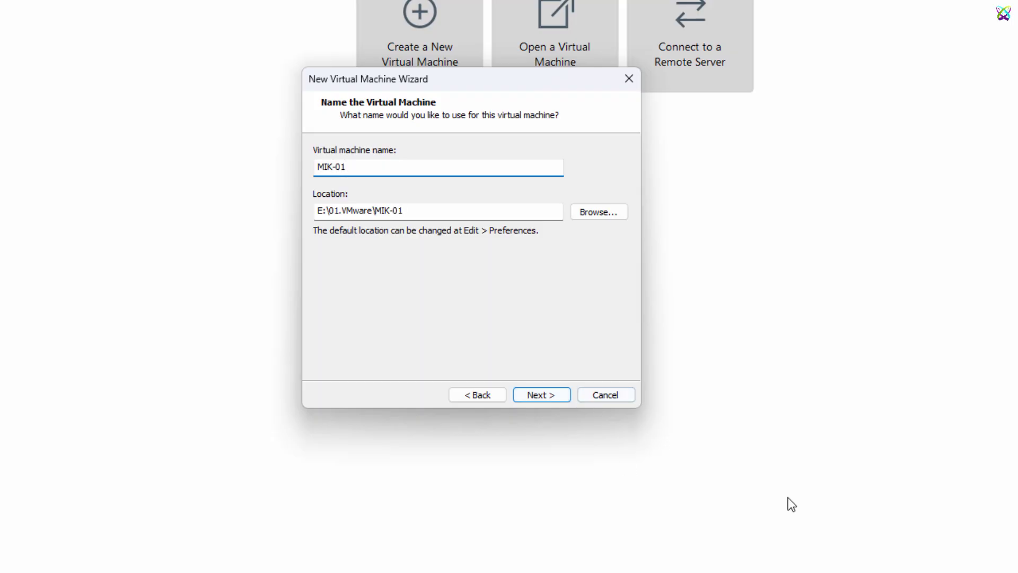
Step: Set the virtual machine's location to the Desktop MikroTik-LAB folder
{"action": "left_click", "coordinate": [606, 214]}
{"action": "left_click", "coordinate": [361, 270]}
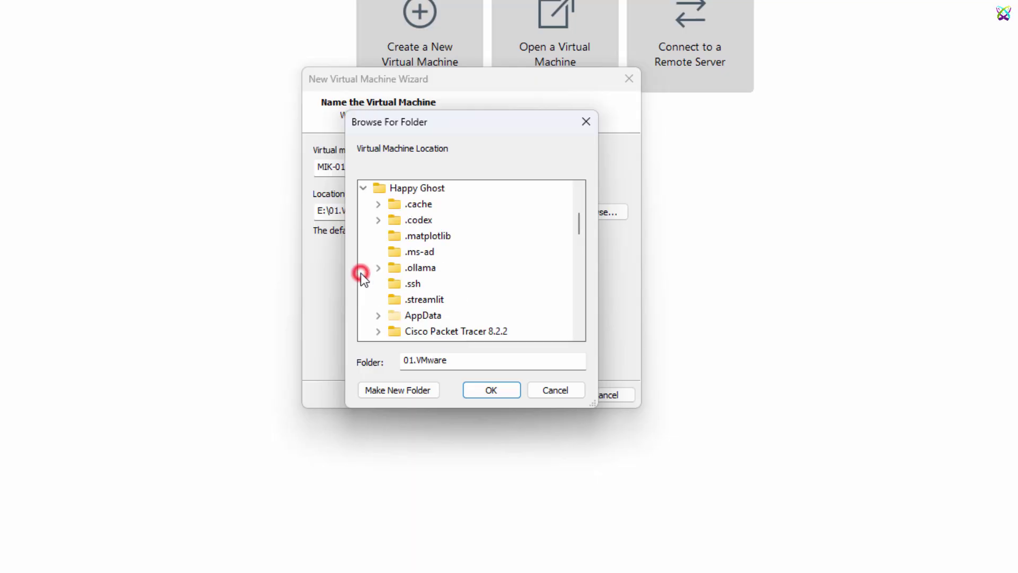
{"action": "left_click", "coordinate": [363, 188]}
{"action": "scroll", "coordinate": [395, 265], "scroll_direction": "up", "scroll_amount": 3}
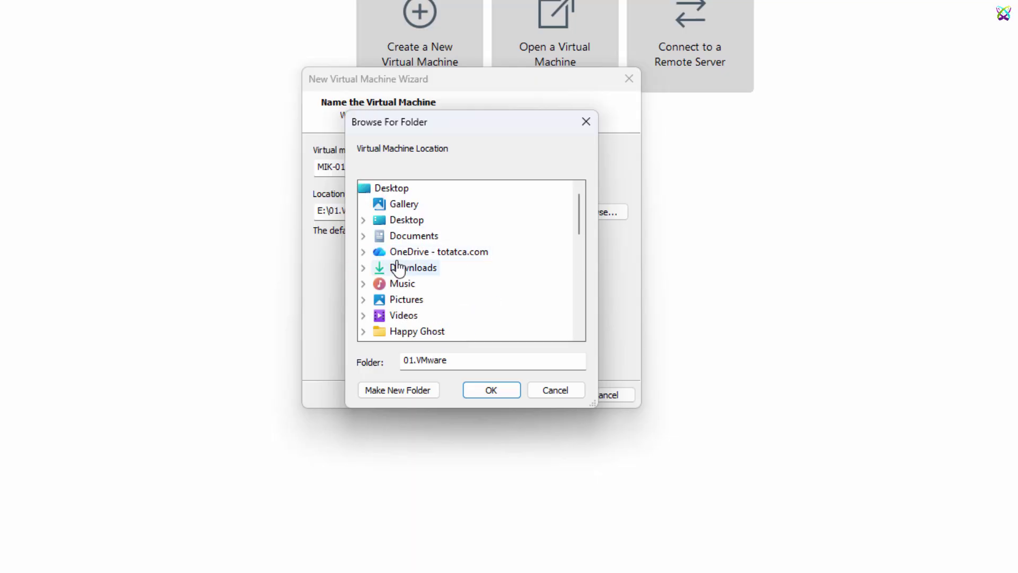
{"action": "left_click", "coordinate": [363, 220]}
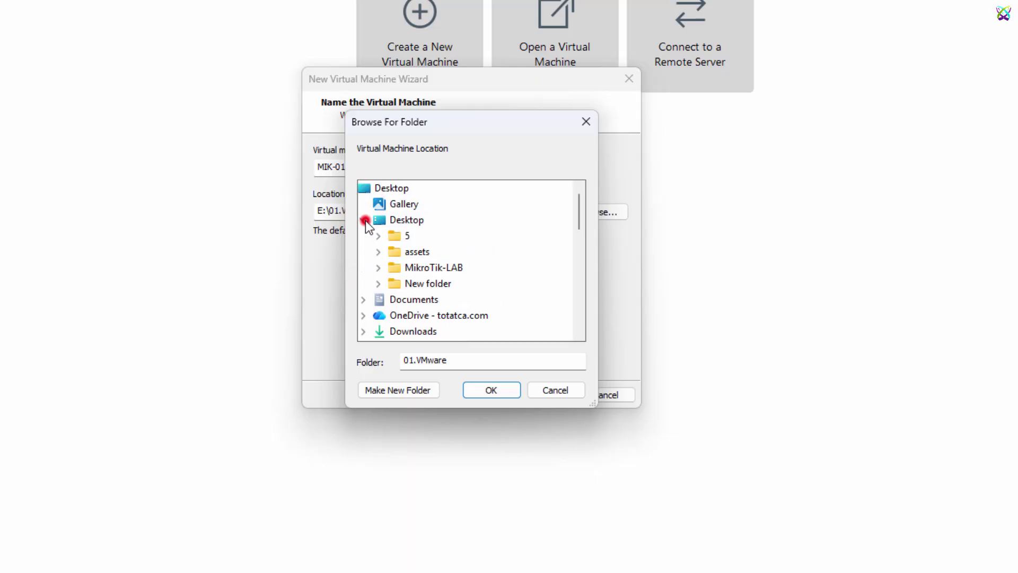
{"action": "left_click", "coordinate": [444, 267]}
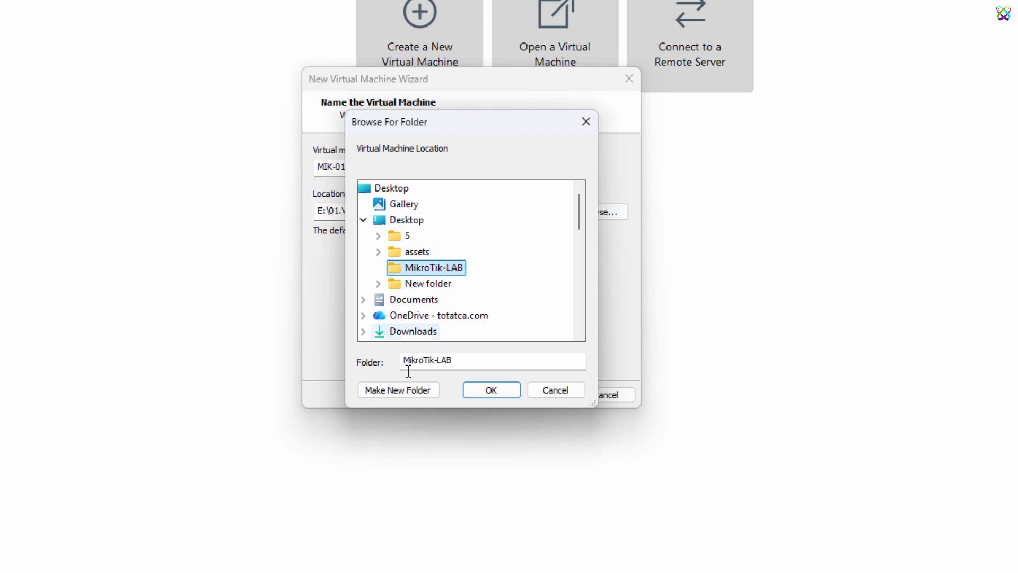
{"action": "left_click", "coordinate": [506, 391]}
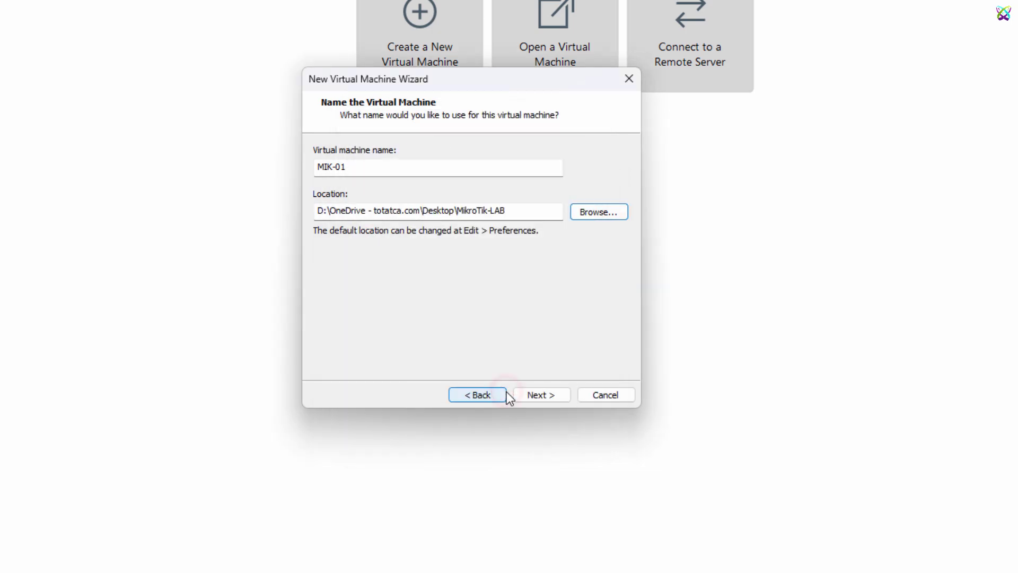
Step: Accept the existing-folder warning, keep the 8 GB split disk, and finish creating MIK-01
{"action": "left_click", "coordinate": [543, 397]}
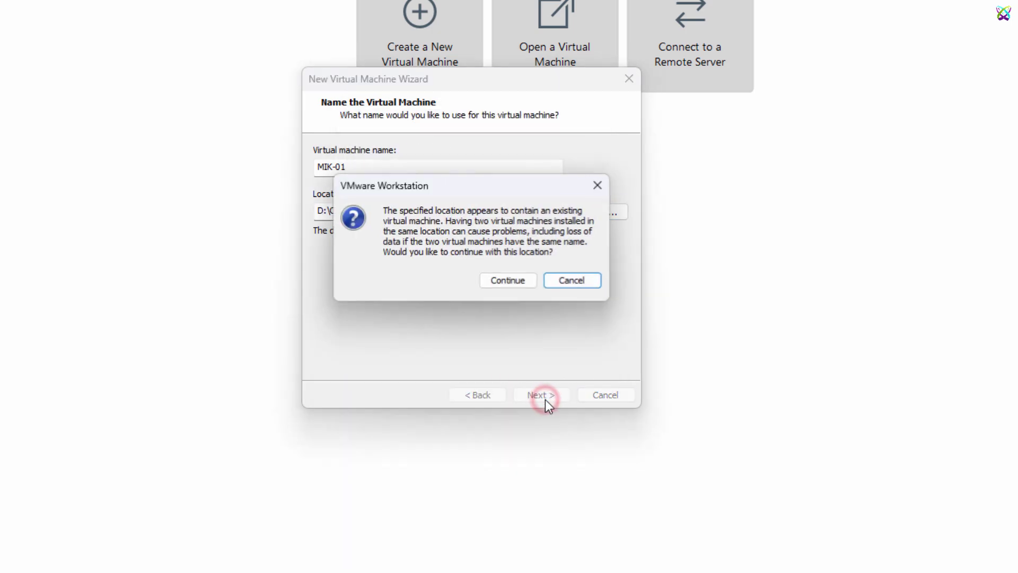
{"action": "left_click", "coordinate": [501, 277]}
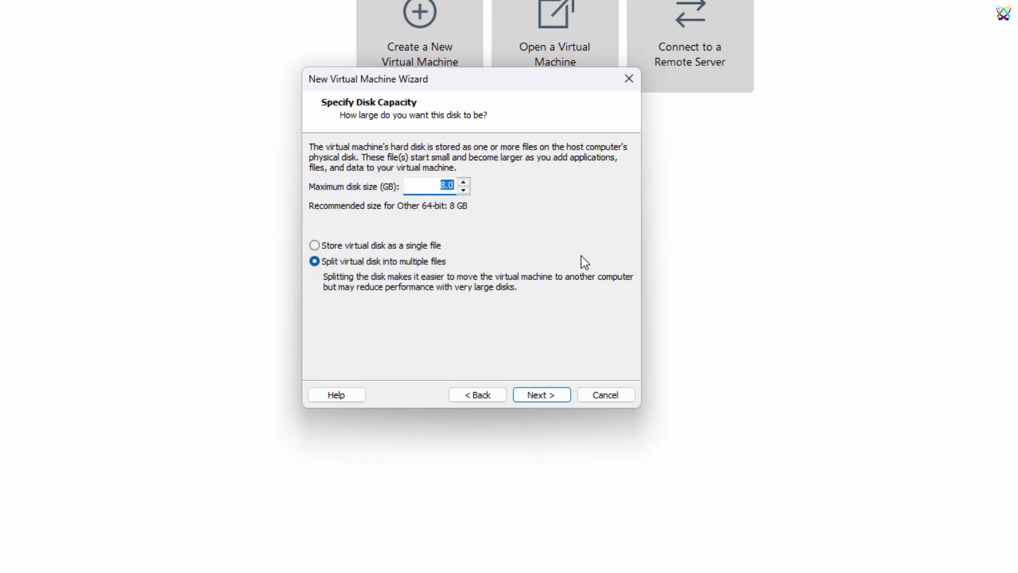
{"action": "left_click", "coordinate": [548, 401]}
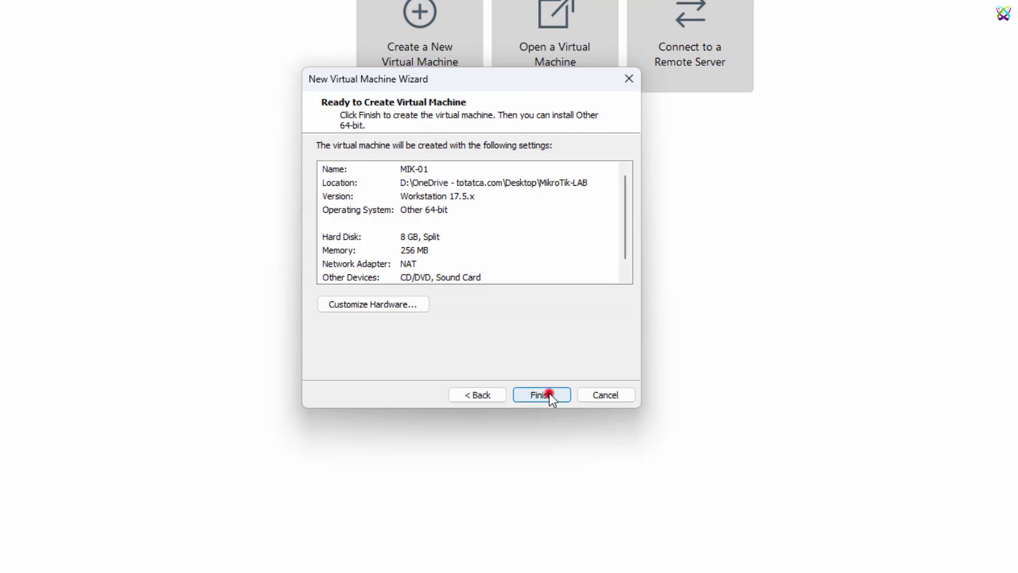
{"action": "left_click", "coordinate": [549, 395]}
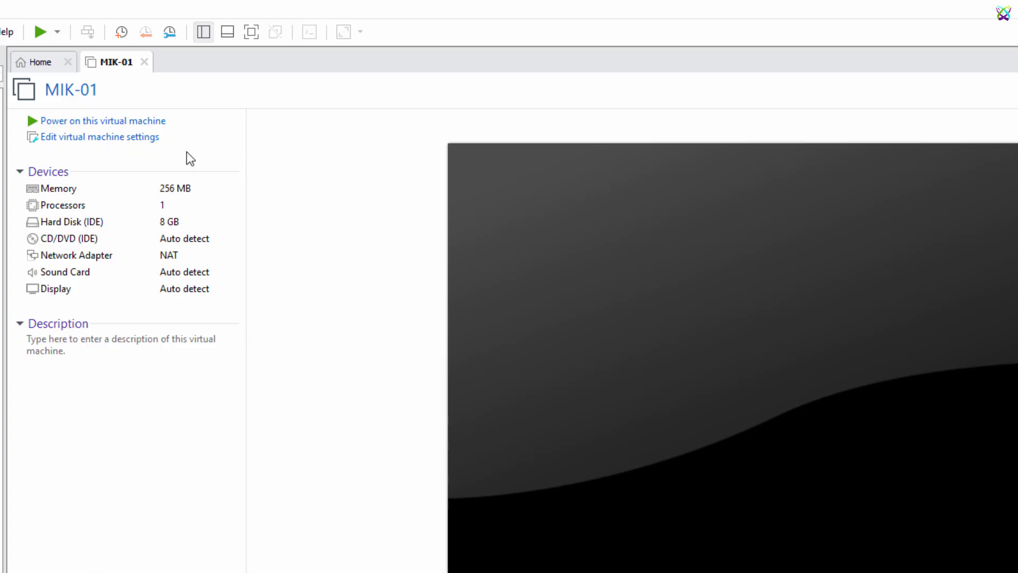
Step: Give MIK-01 1 GB memory and 2 processors, and remove its default 8 GB hard disk
{"action": "left_click", "coordinate": [125, 143]}
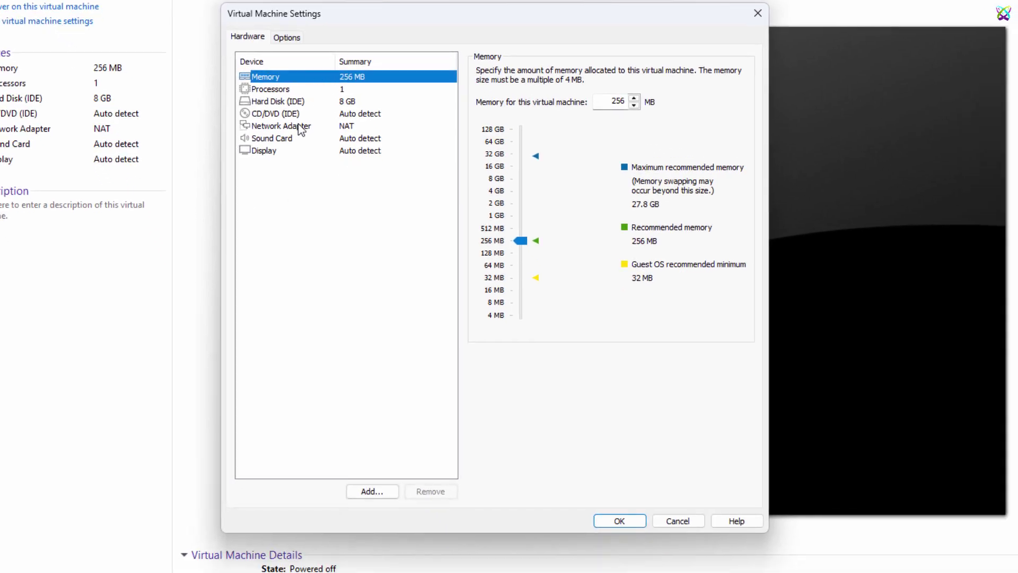
{"action": "left_click", "coordinate": [493, 229]}
{"action": "left_click", "coordinate": [496, 216]}
{"action": "left_click", "coordinate": [287, 90]}
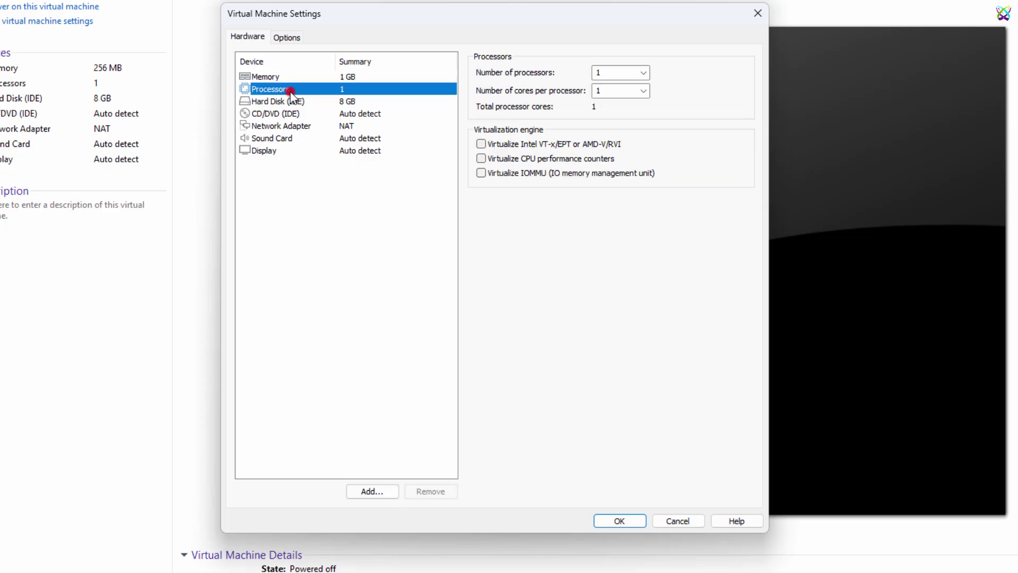
{"action": "left_click", "coordinate": [643, 74]}
{"action": "left_click", "coordinate": [603, 97]}
{"action": "left_click", "coordinate": [342, 103]}
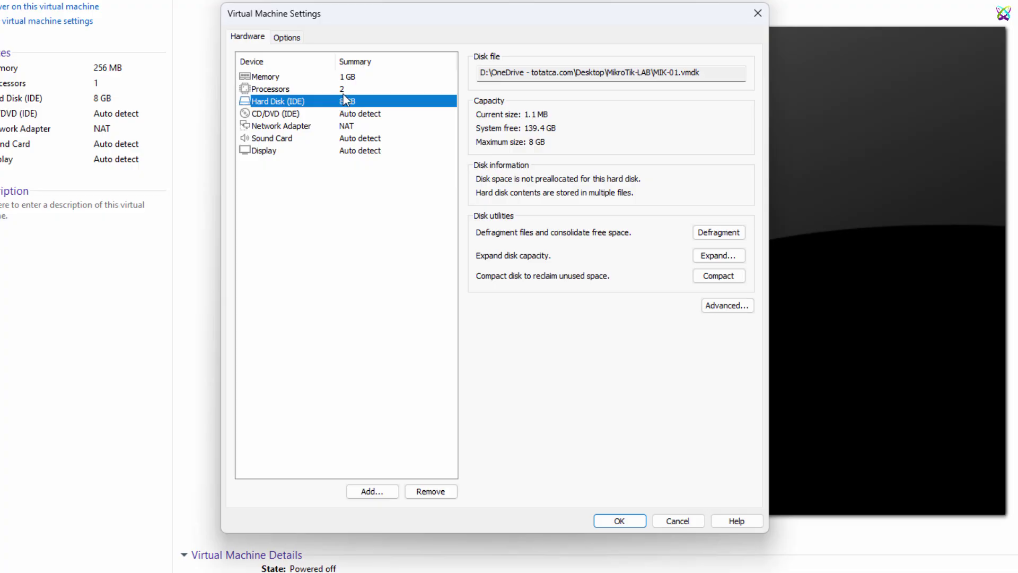
{"action": "left_click", "coordinate": [445, 493]}
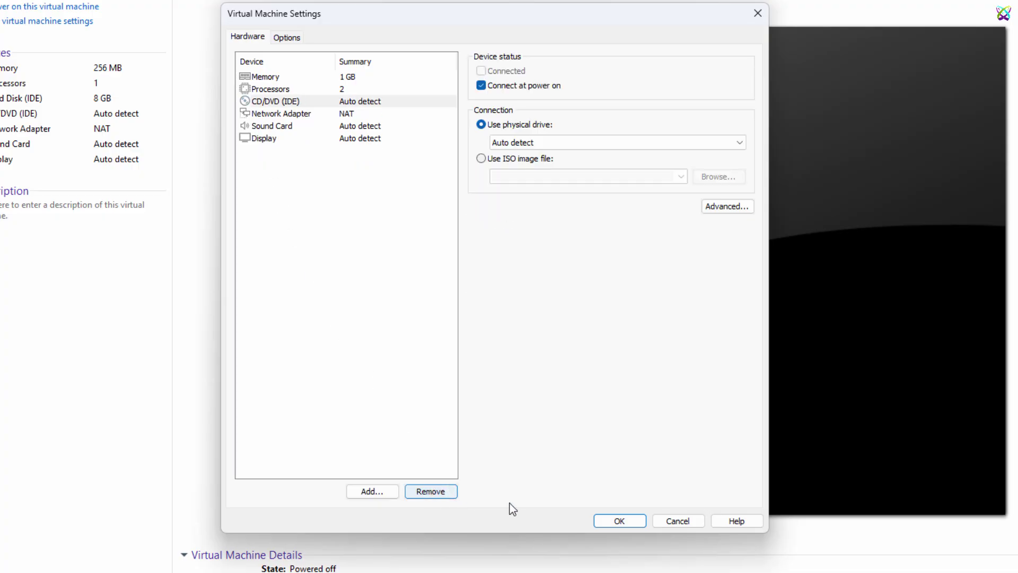
Step: Add a new IDE hard disk that uses an existing virtual disk
{"action": "left_click", "coordinate": [371, 492]}
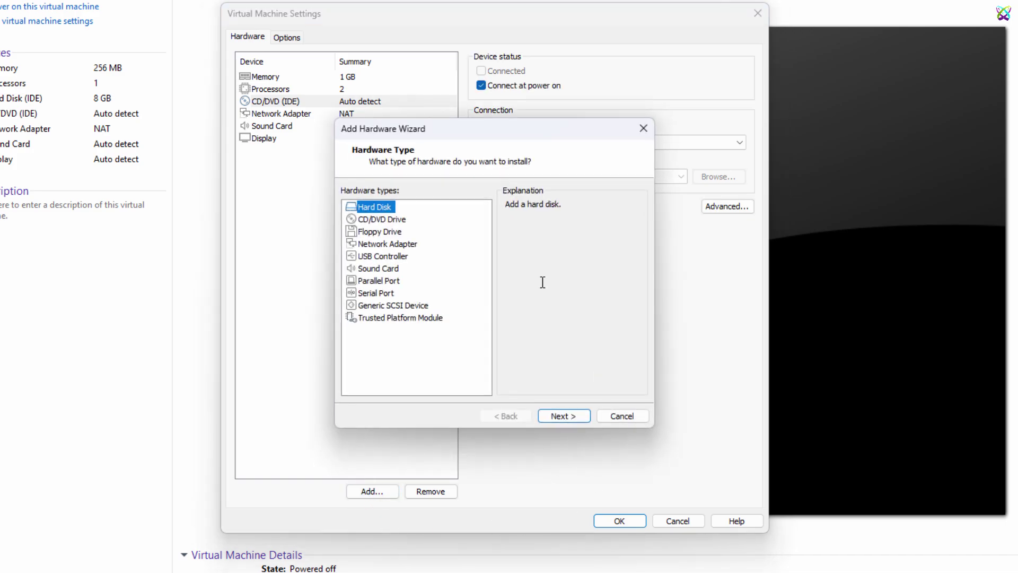
{"action": "left_click", "coordinate": [580, 415]}
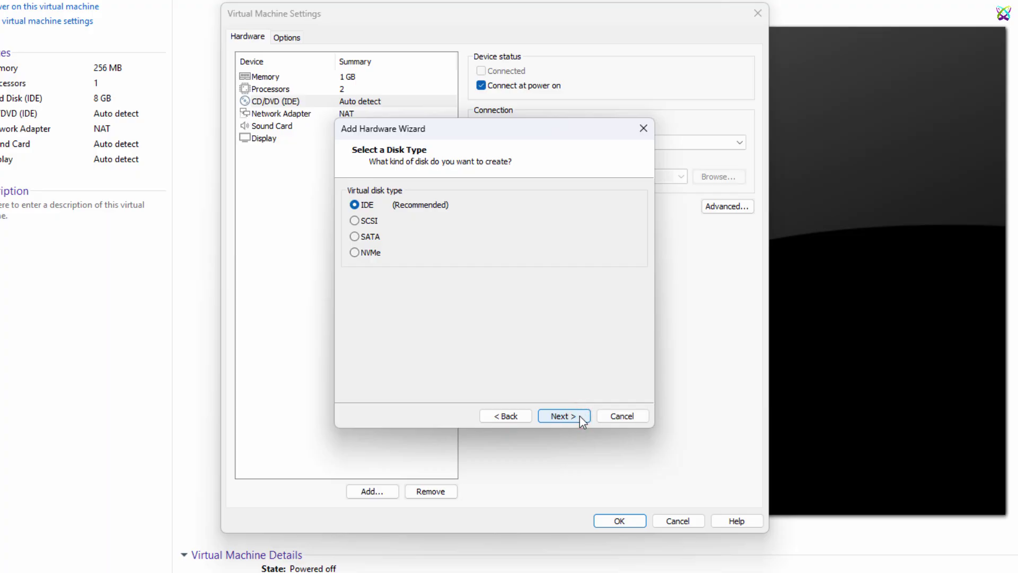
{"action": "left_click", "coordinate": [580, 416]}
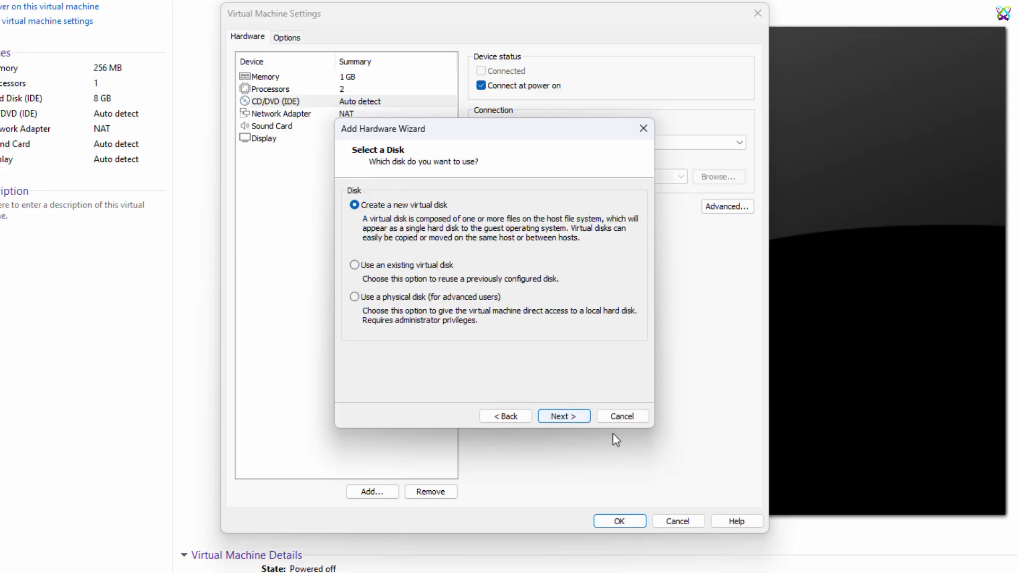
{"action": "left_click", "coordinate": [354, 265]}
{"action": "left_click", "coordinate": [584, 417]}
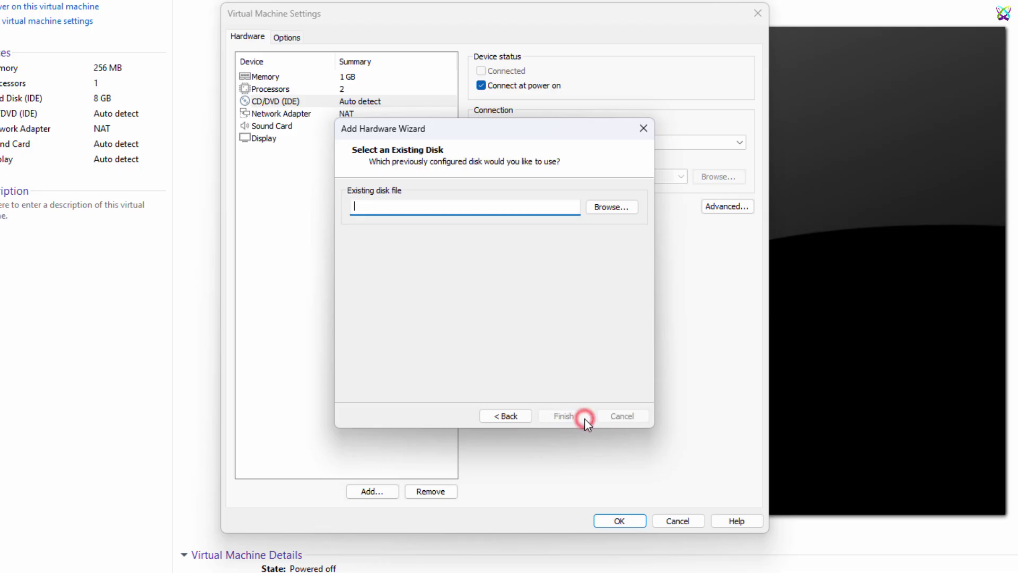
Step: Use MikroTik-LAB\chr-7.21.4.vmdk as the disk file, keeping its existing format
{"action": "left_click", "coordinate": [616, 206]}
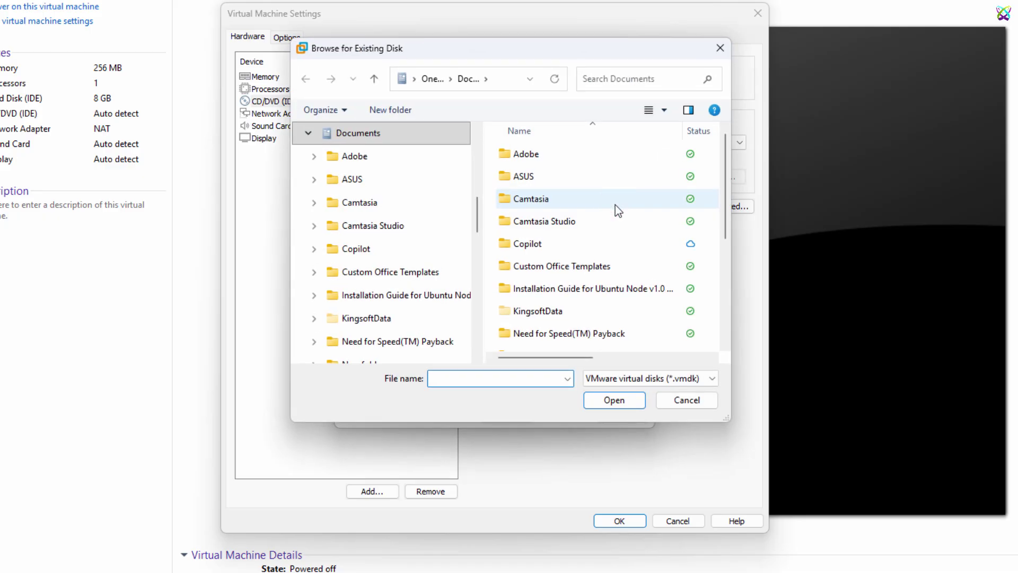
{"action": "left_click", "coordinate": [307, 132]}
{"action": "left_click", "coordinate": [357, 320]}
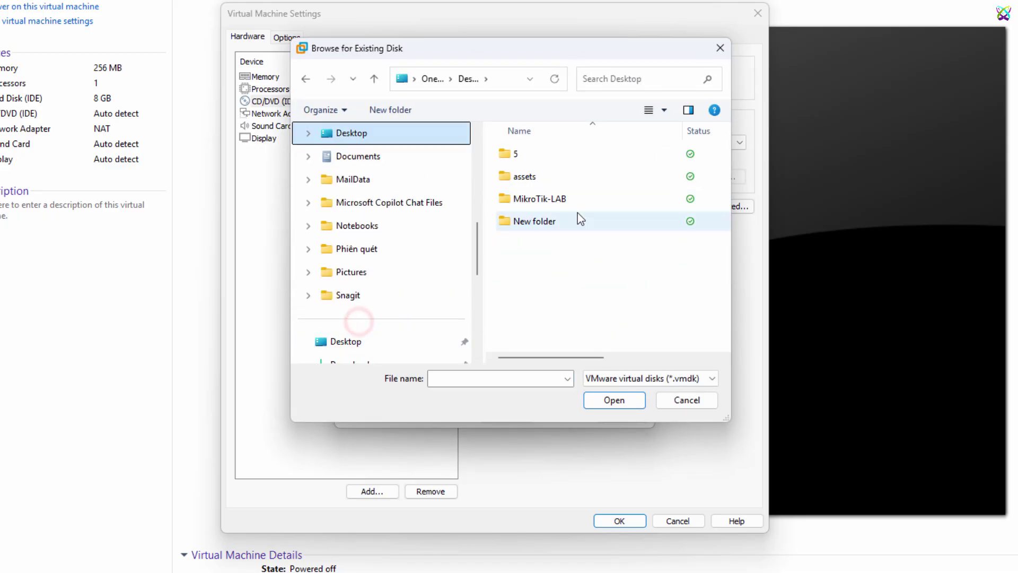
{"action": "double_click", "coordinate": [577, 196]}
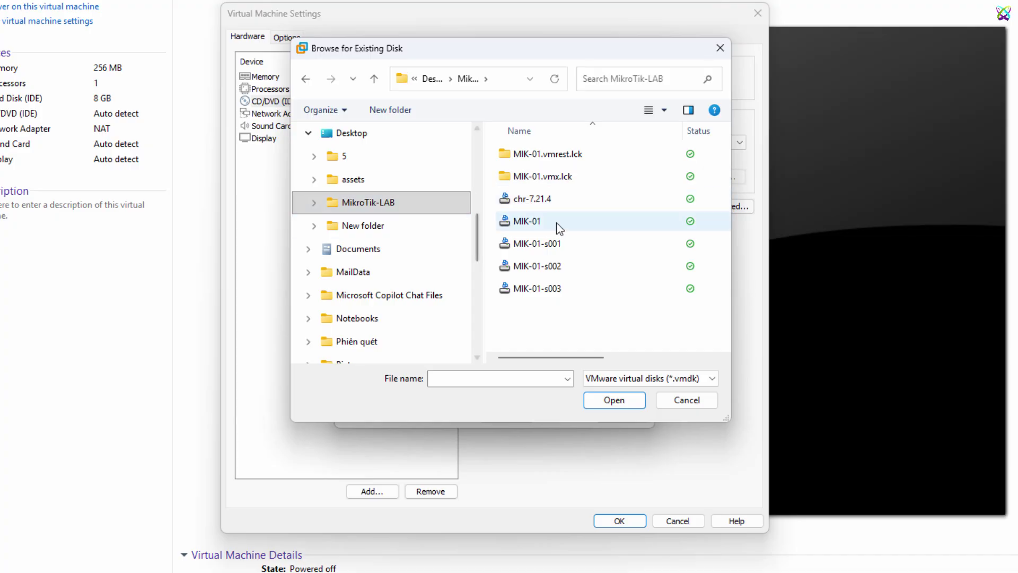
{"action": "left_click", "coordinate": [577, 199]}
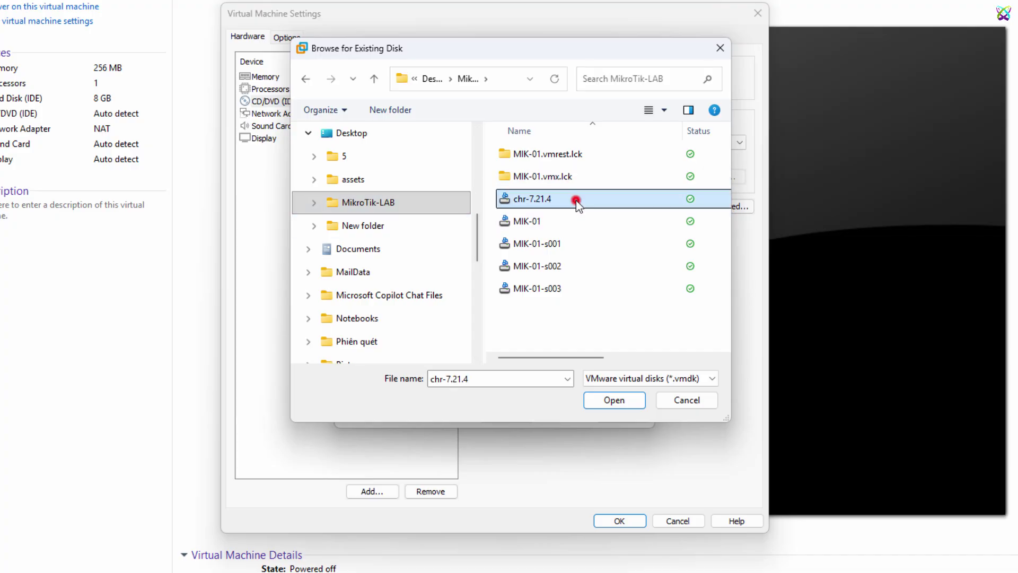
{"action": "left_click", "coordinate": [613, 400]}
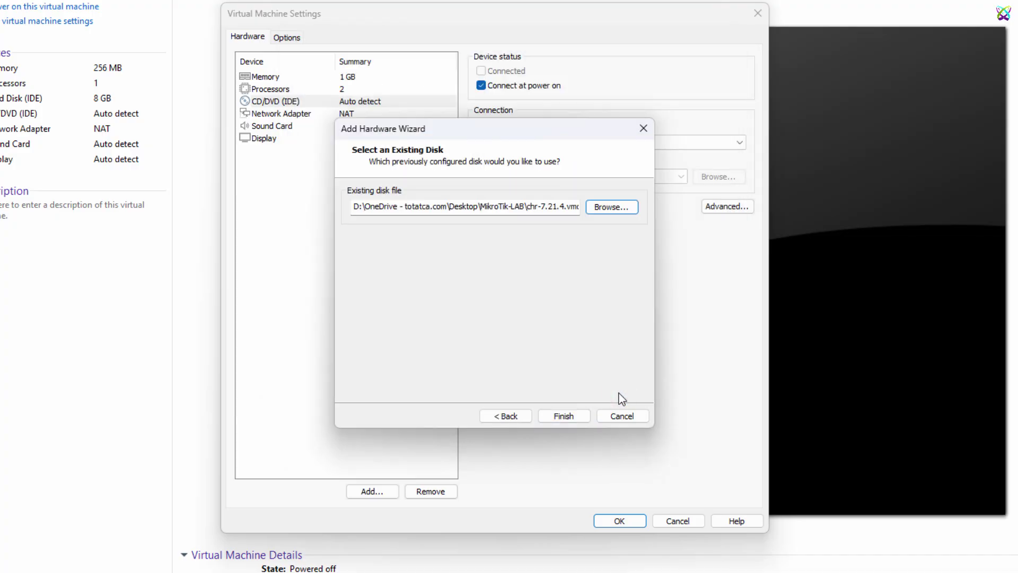
{"action": "left_click", "coordinate": [567, 413]}
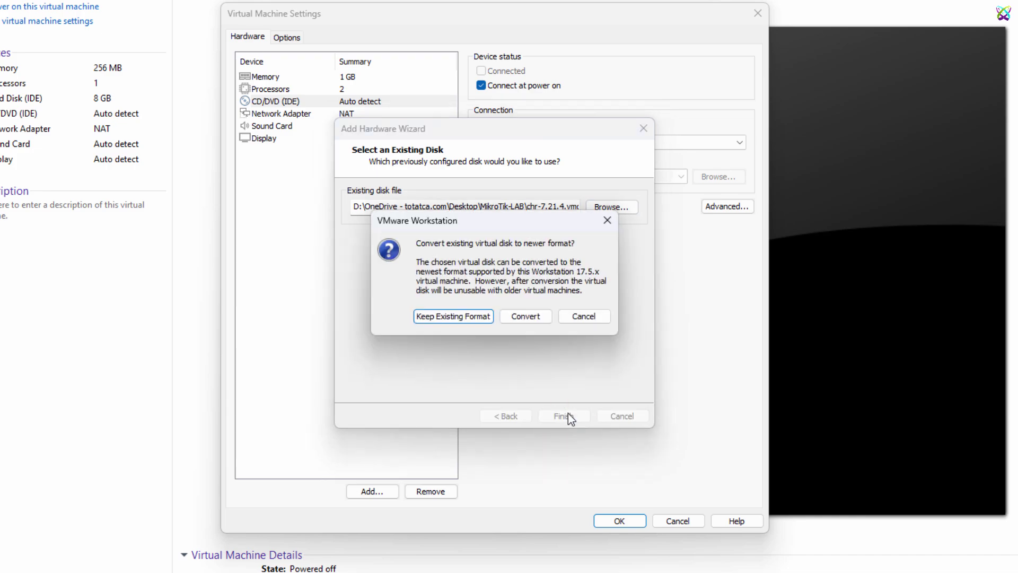
{"action": "left_click", "coordinate": [474, 317]}
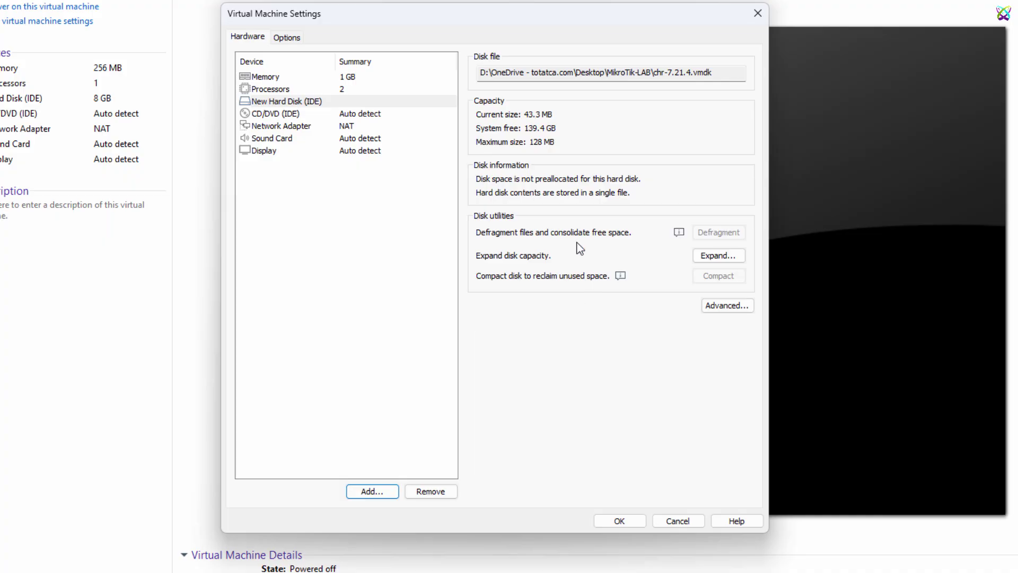
{"action": "left_click", "coordinate": [364, 117]}
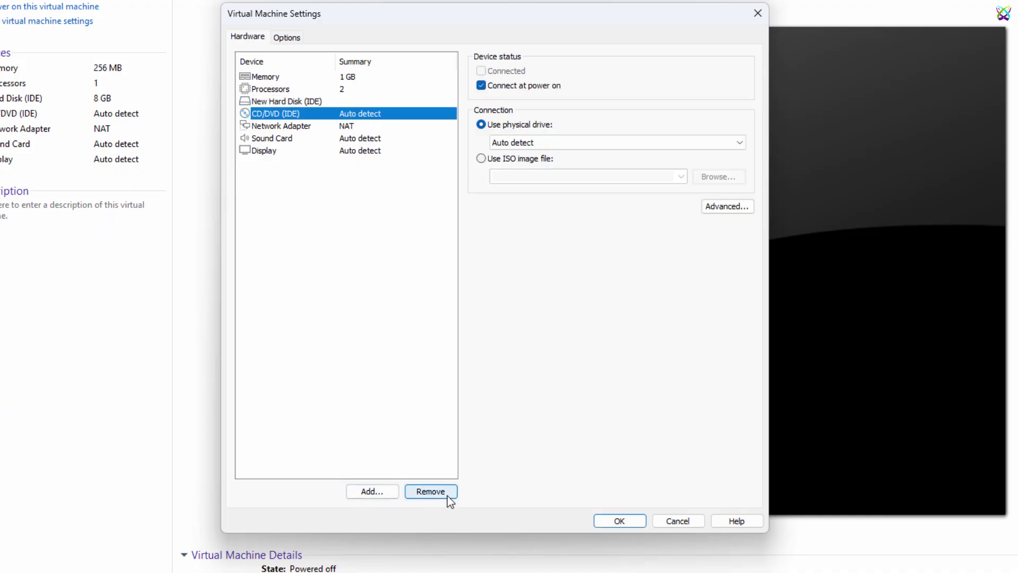
Step: Remove the CD/DVD (IDE) drive from MIK-01
{"action": "left_click", "coordinate": [430, 492]}
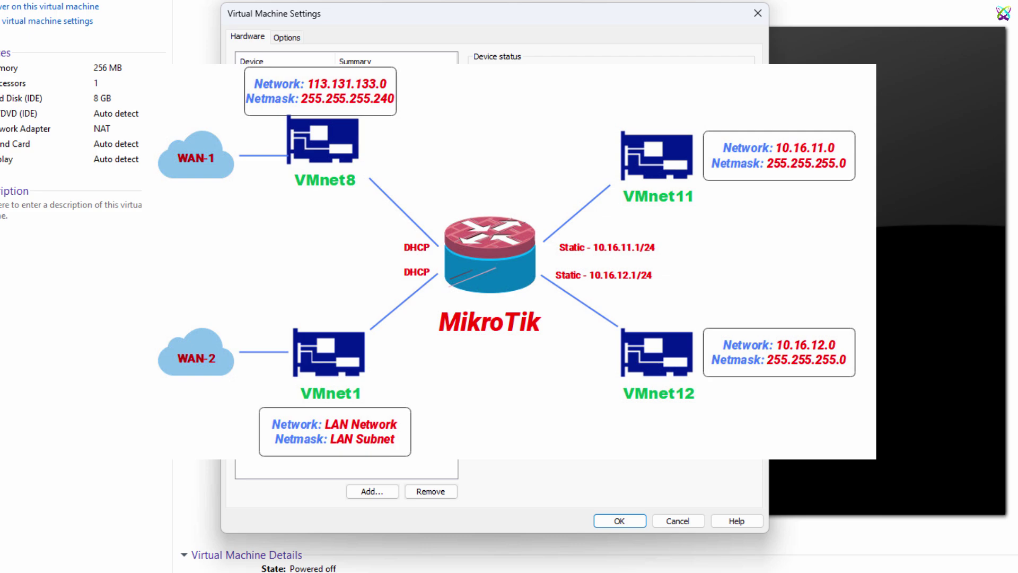
Step: Put the first network adapter on custom VMnet8 (NAT) with generated MAC 00:50:56:2B:29:8B
{"action": "left_click", "coordinate": [567, 193]}
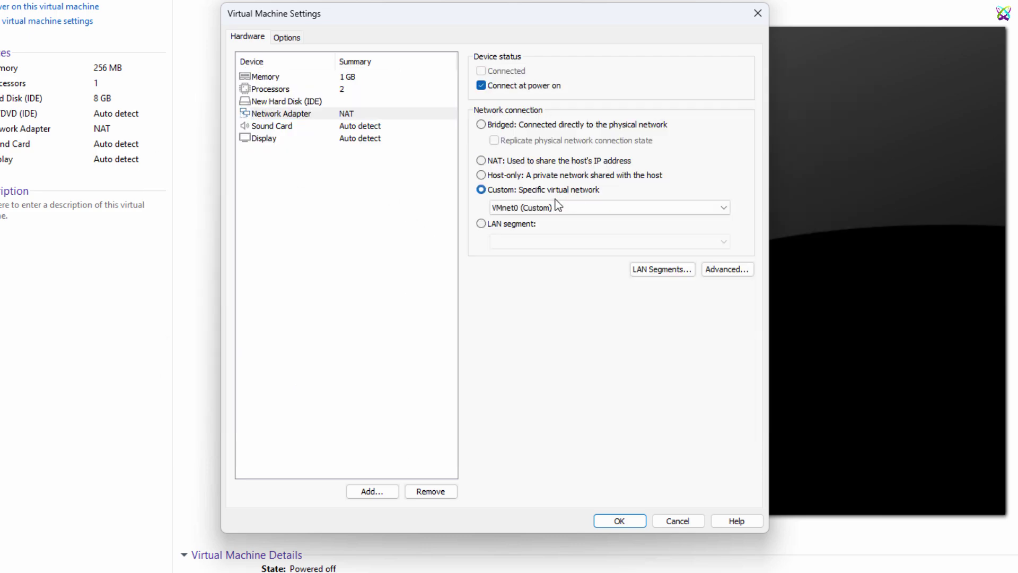
{"action": "left_click", "coordinate": [581, 204]}
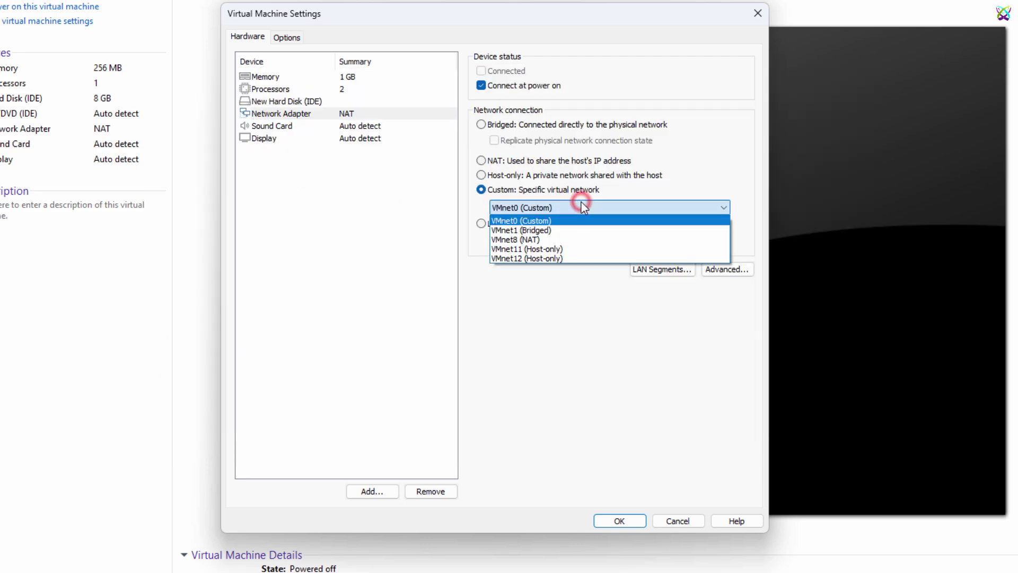
{"action": "left_click", "coordinate": [551, 239]}
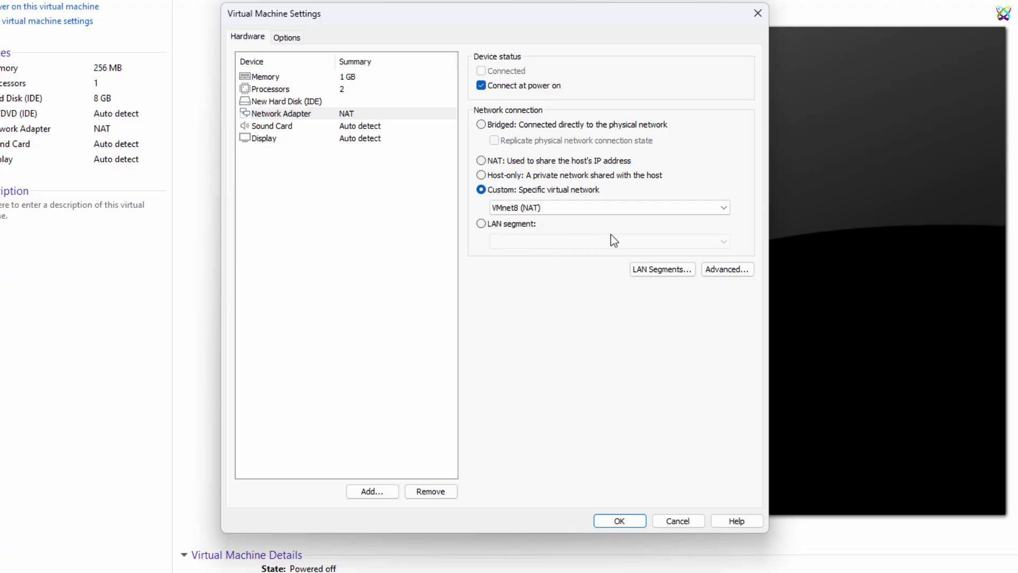
{"action": "left_click", "coordinate": [728, 272]}
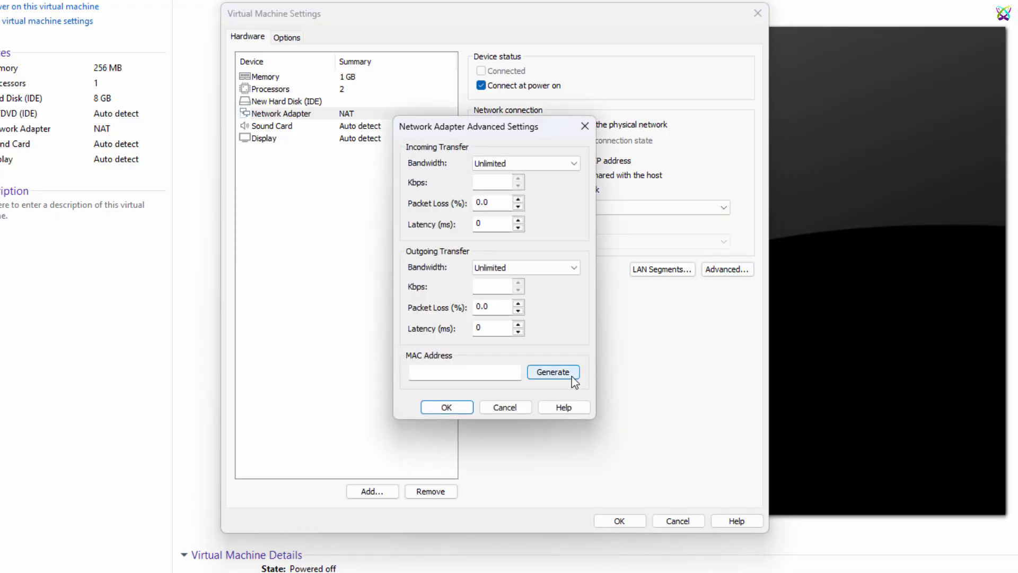
{"action": "left_click", "coordinate": [572, 376]}
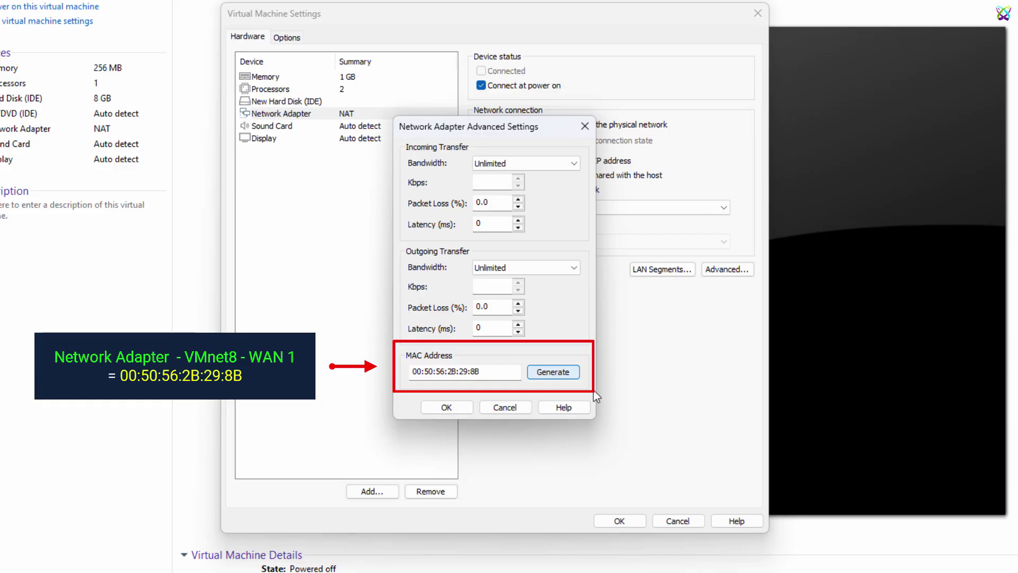
{"action": "left_click", "coordinate": [446, 407]}
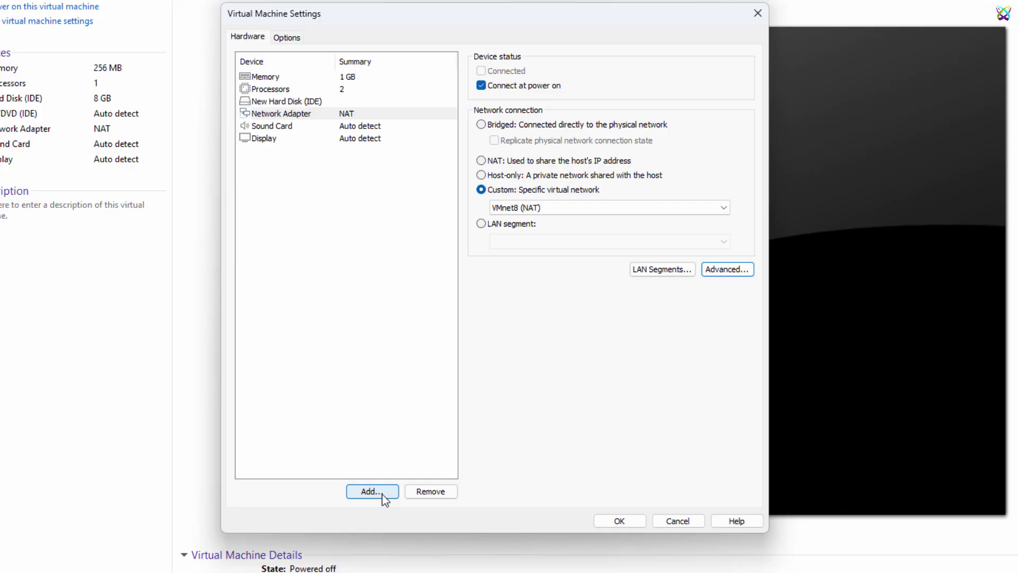
Step: Add a second network adapter to MIK-01
{"action": "left_click", "coordinate": [372, 491]}
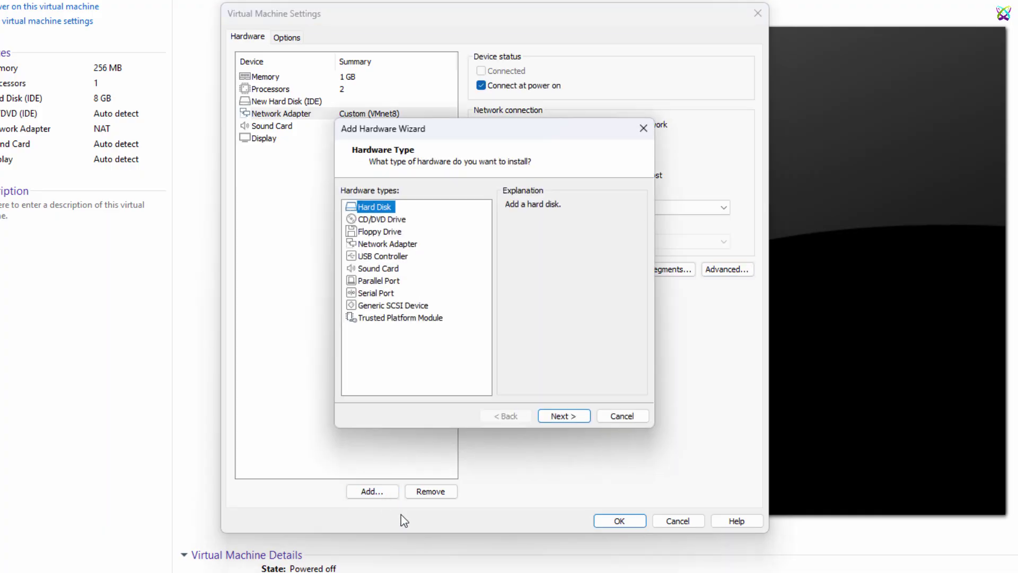
{"action": "left_click", "coordinate": [406, 256]}
{"action": "left_click", "coordinate": [402, 245]}
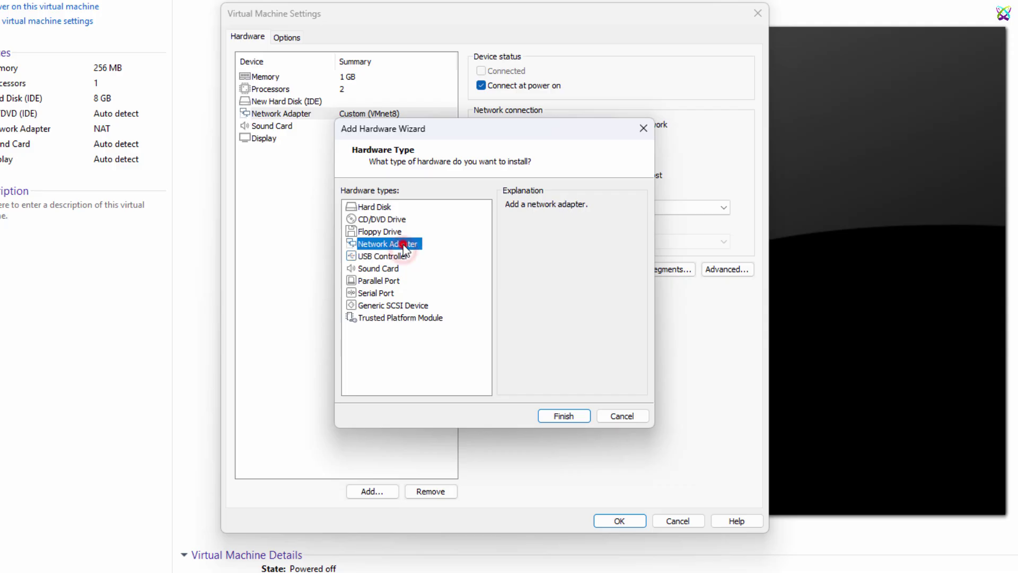
{"action": "left_click", "coordinate": [586, 417]}
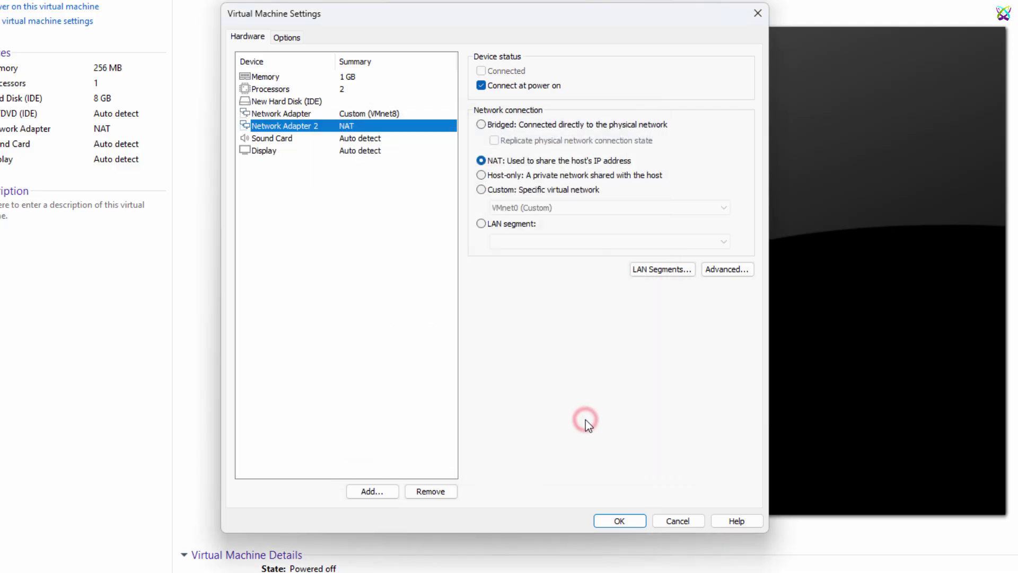
Step: Connect the second adapter to custom VMnet1 (Bridged) with a newly generated MAC address
{"action": "left_click", "coordinate": [548, 190]}
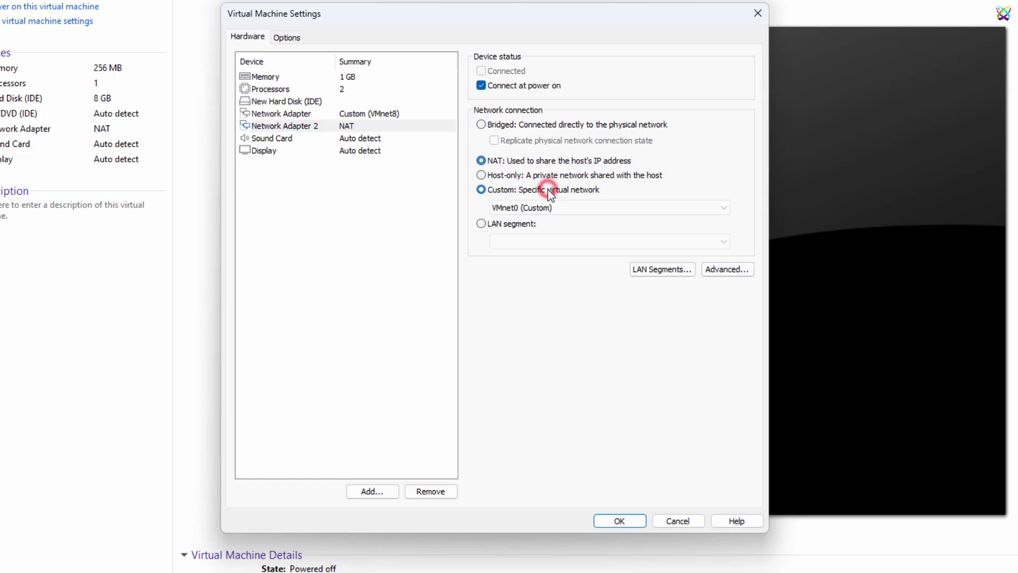
{"action": "left_click", "coordinate": [647, 209]}
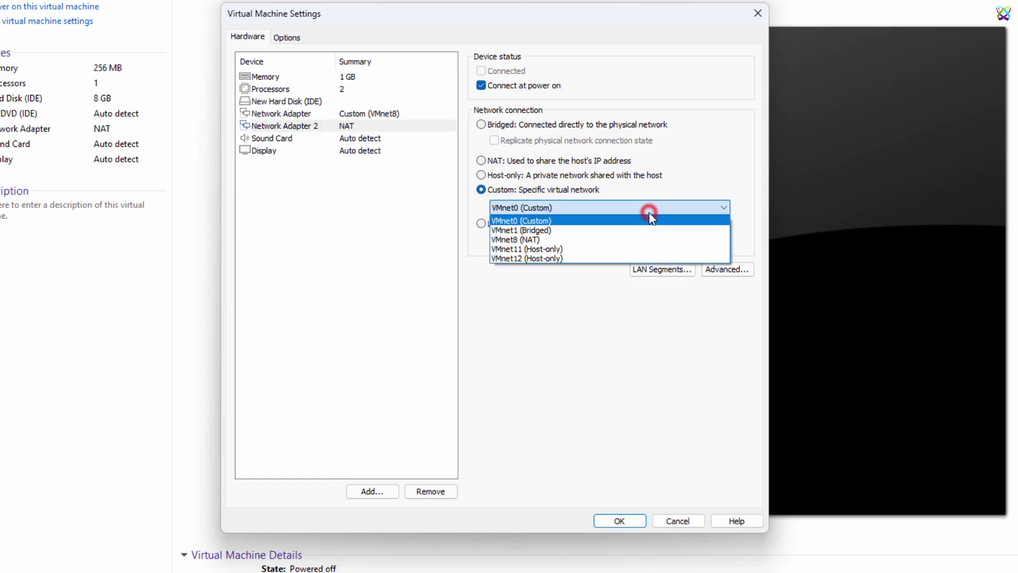
{"action": "left_click", "coordinate": [577, 236]}
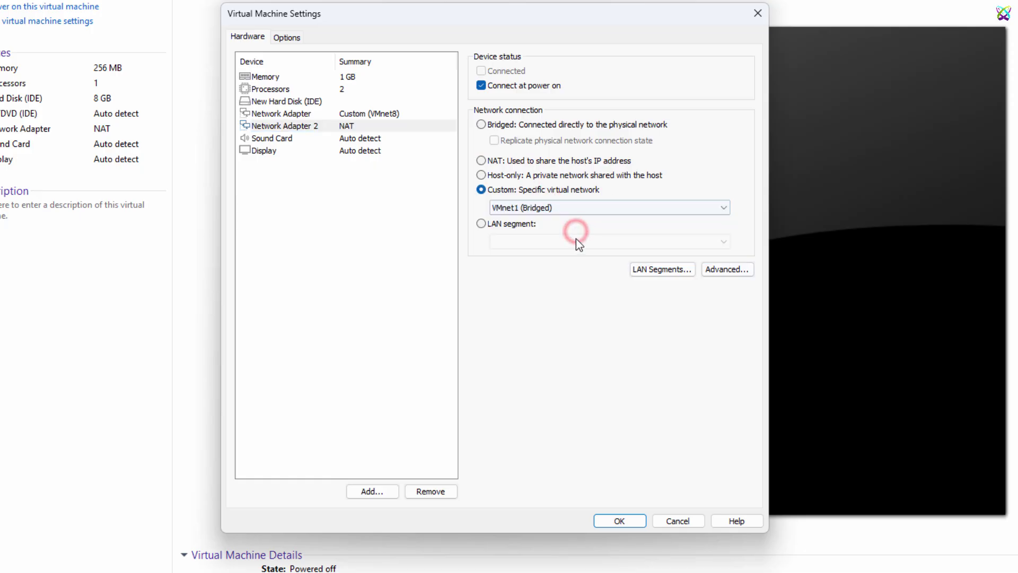
{"action": "left_click", "coordinate": [724, 270]}
{"action": "left_click", "coordinate": [560, 374]}
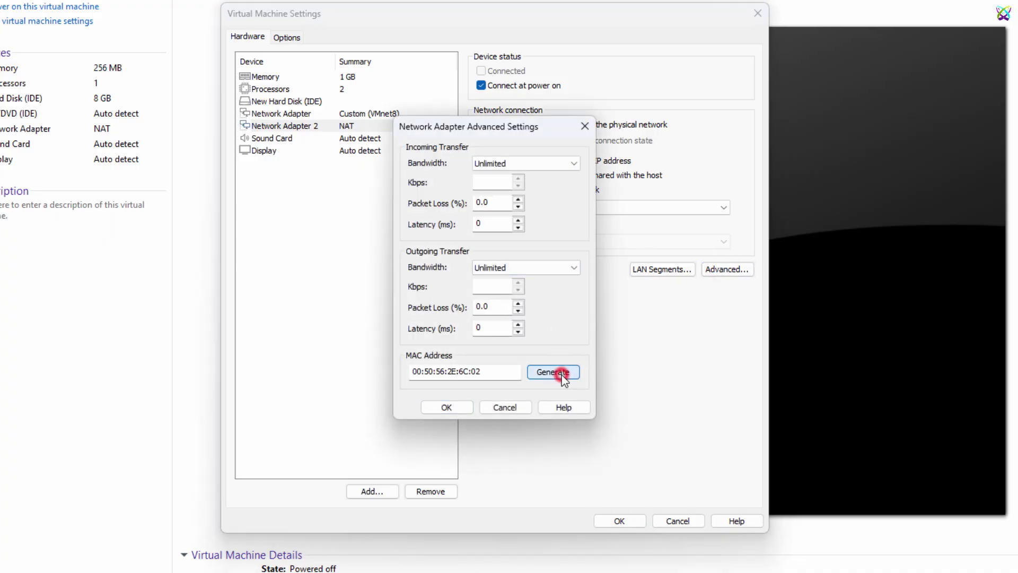
{"action": "left_click", "coordinate": [447, 407]}
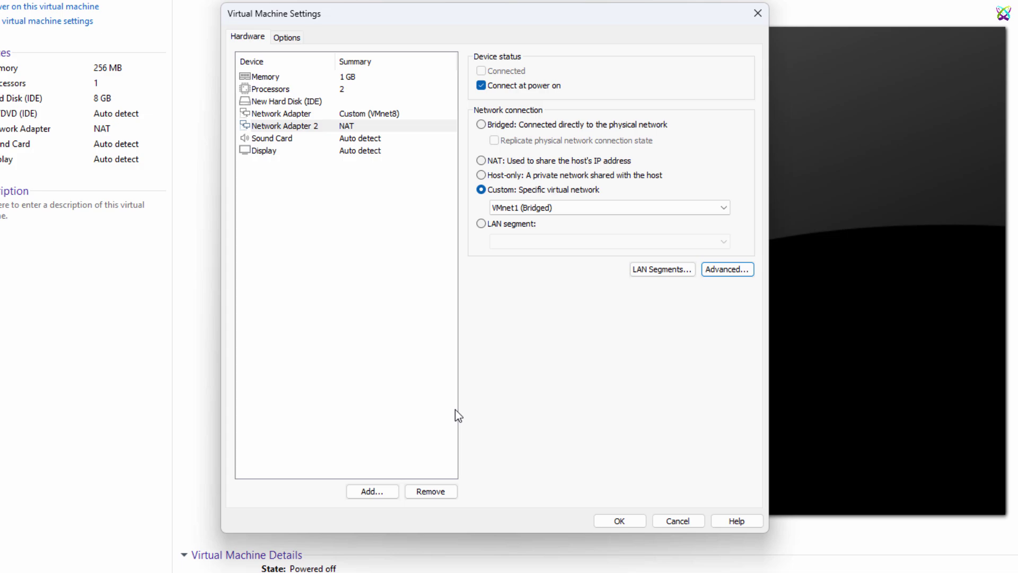
{"action": "left_click", "coordinate": [365, 139]}
{"action": "left_click", "coordinate": [367, 126]}
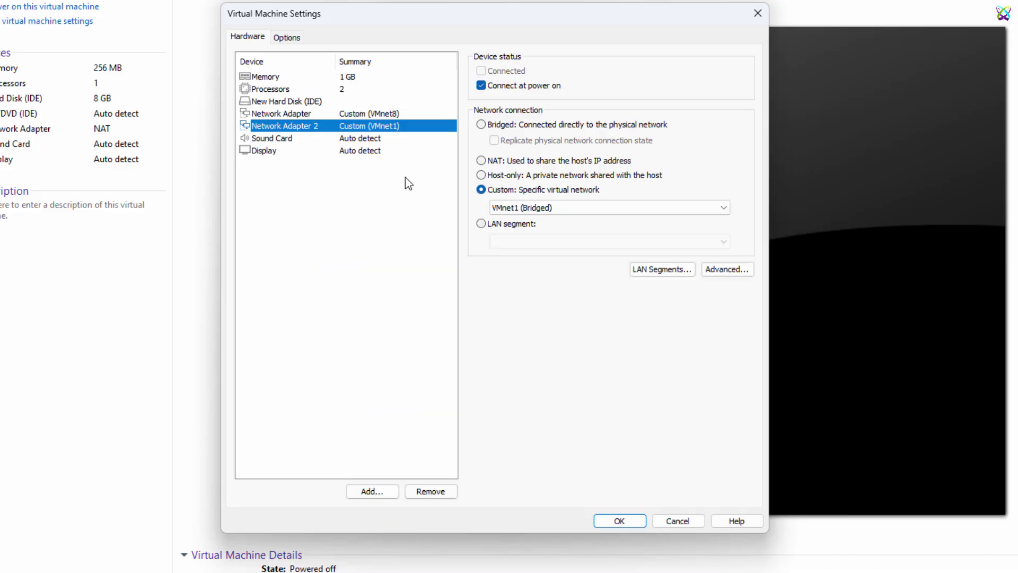
Step: Add a third network adapter to MIK-01 connected to custom VMnet11 (Host-only)
{"action": "left_click", "coordinate": [374, 492]}
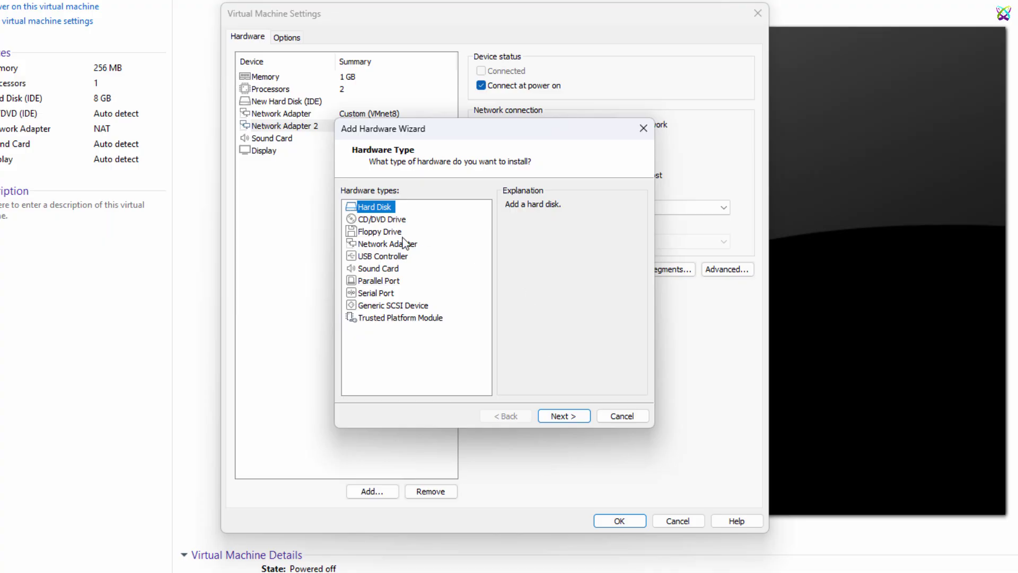
{"action": "left_click", "coordinate": [403, 243]}
{"action": "left_click", "coordinate": [576, 417]}
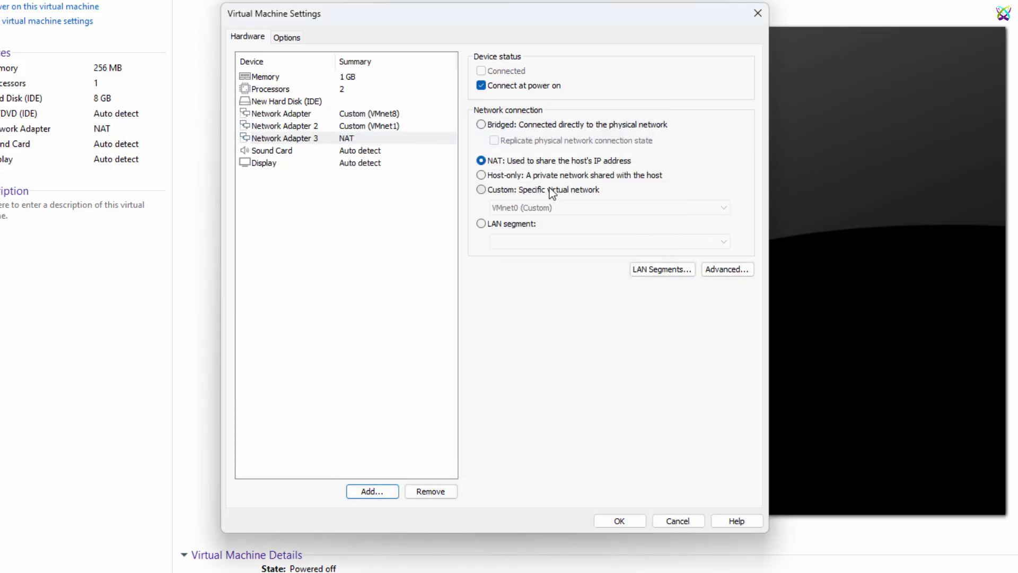
{"action": "left_click", "coordinate": [549, 189]}
{"action": "left_click", "coordinate": [655, 208]}
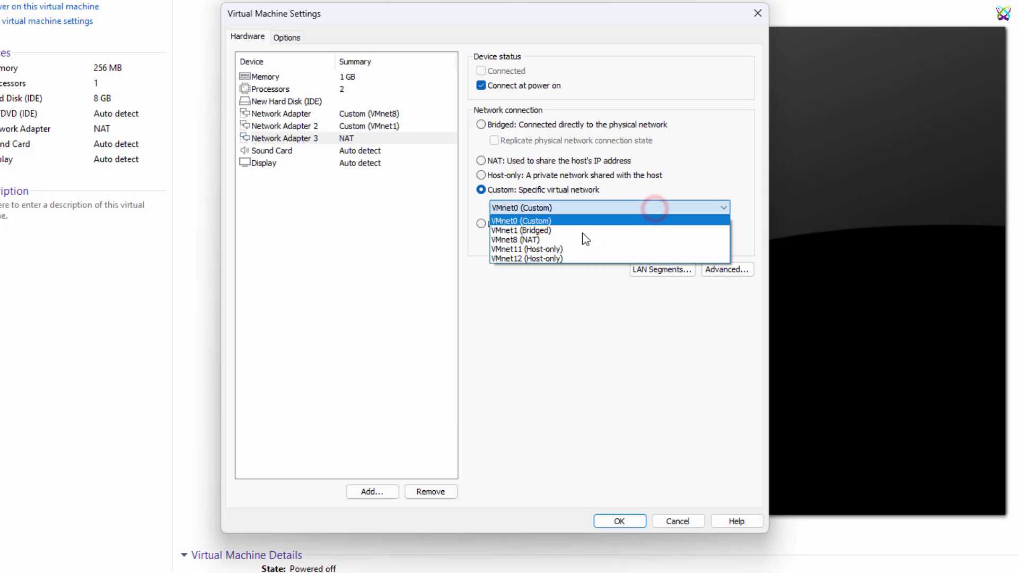
{"action": "left_click", "coordinate": [570, 247]}
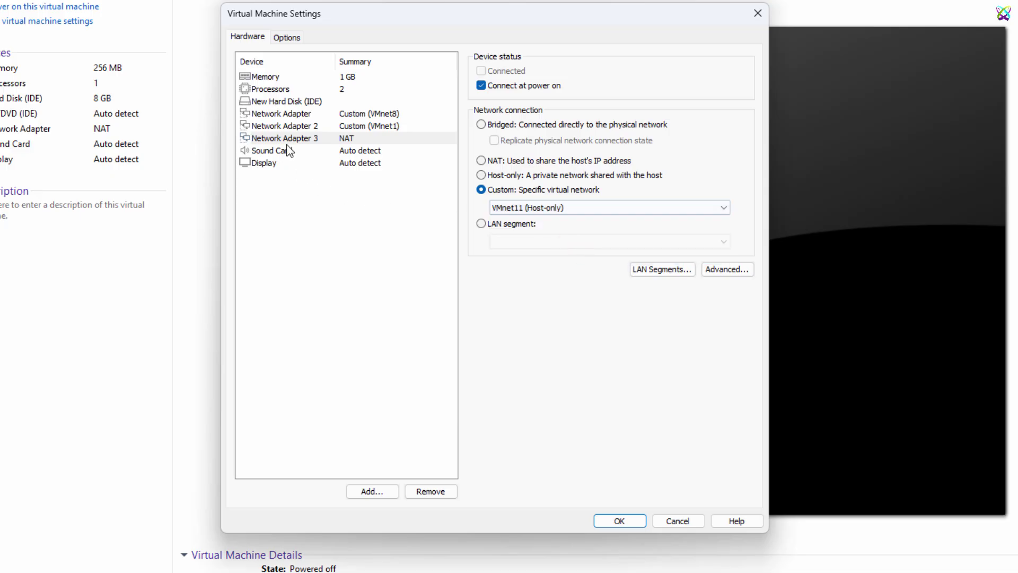
Step: Generate MAC address 00:50:56:38:9D:B8 for the third adapter in its advanced settings
{"action": "left_click", "coordinate": [350, 150]}
{"action": "left_click", "coordinate": [349, 138]}
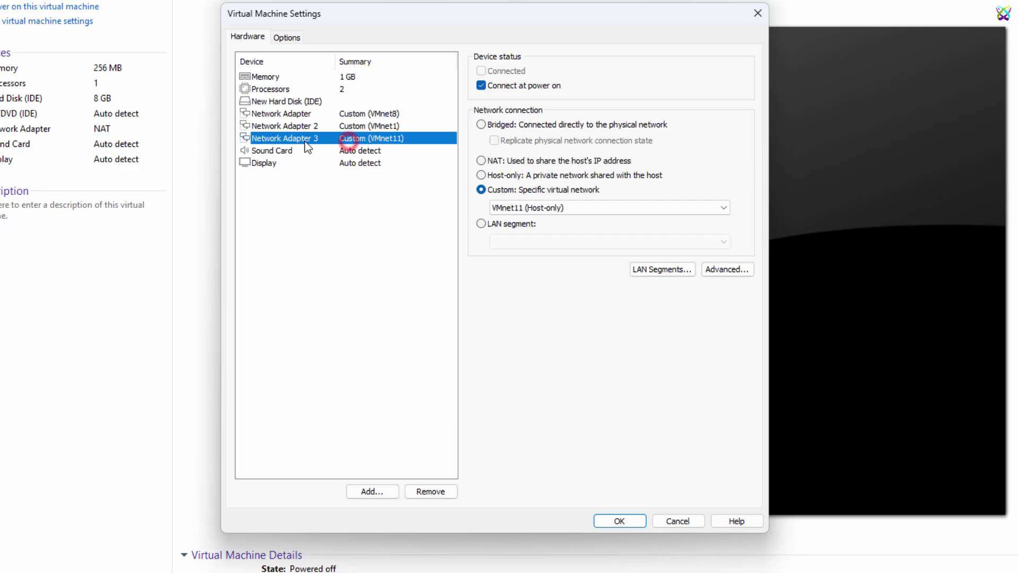
{"action": "left_click", "coordinate": [747, 269]}
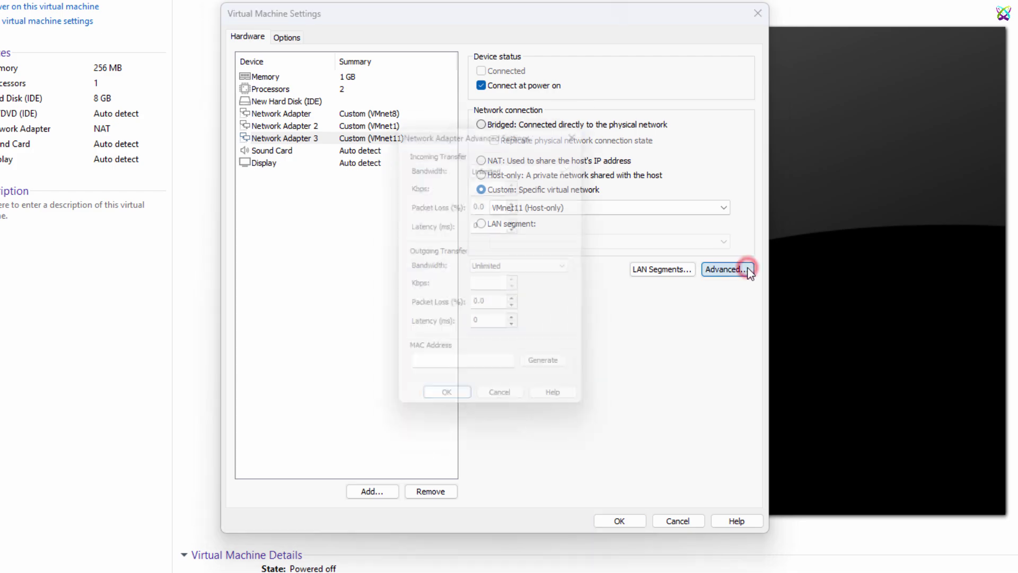
{"action": "left_click", "coordinate": [551, 375]}
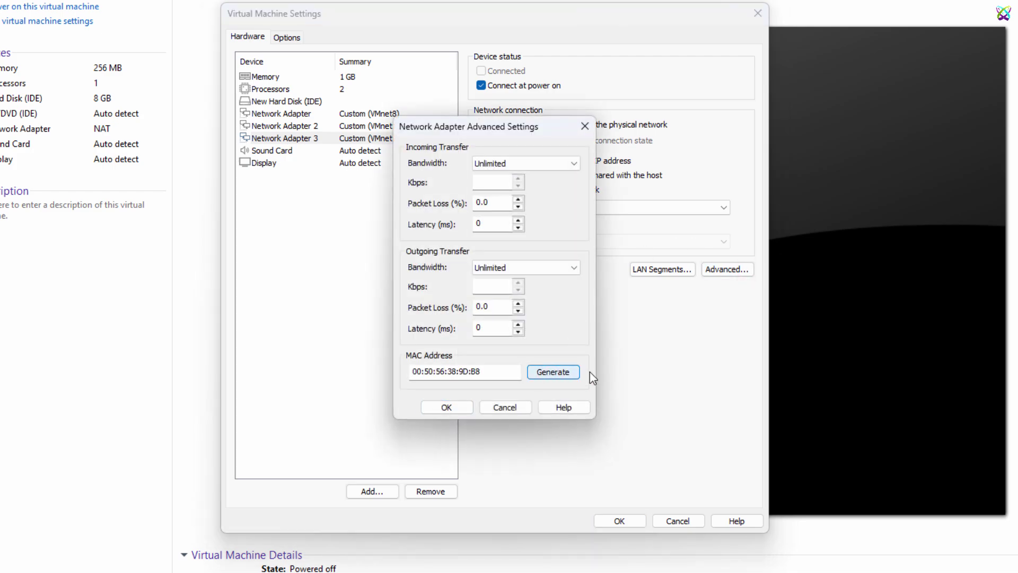
{"action": "left_click", "coordinate": [447, 407]}
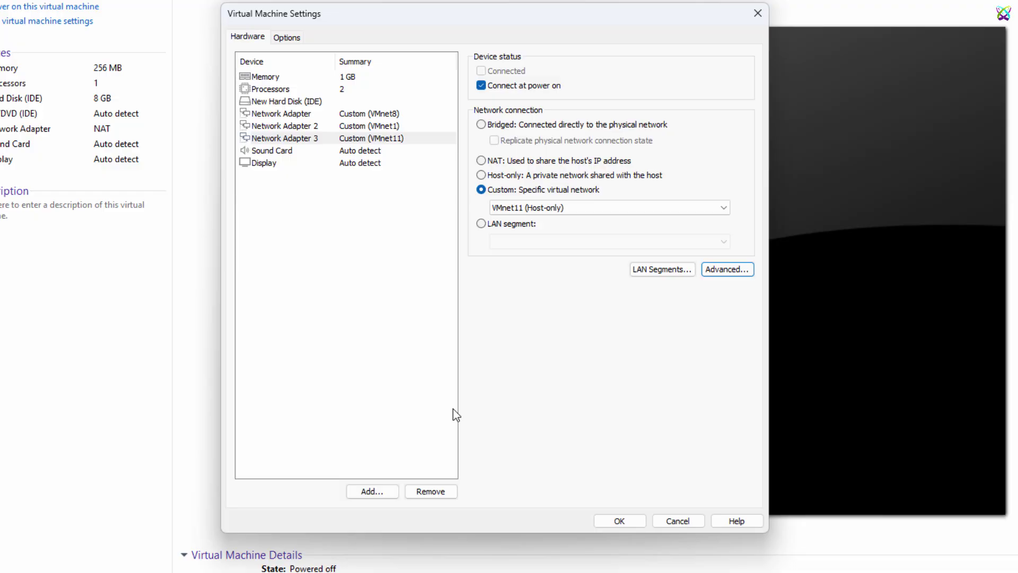
Step: Add Network Adapter 4 through the hardware wizard and attach it to custom VMnet12 (Host-only)
{"action": "left_click", "coordinate": [366, 491]}
{"action": "left_click", "coordinate": [408, 256]}
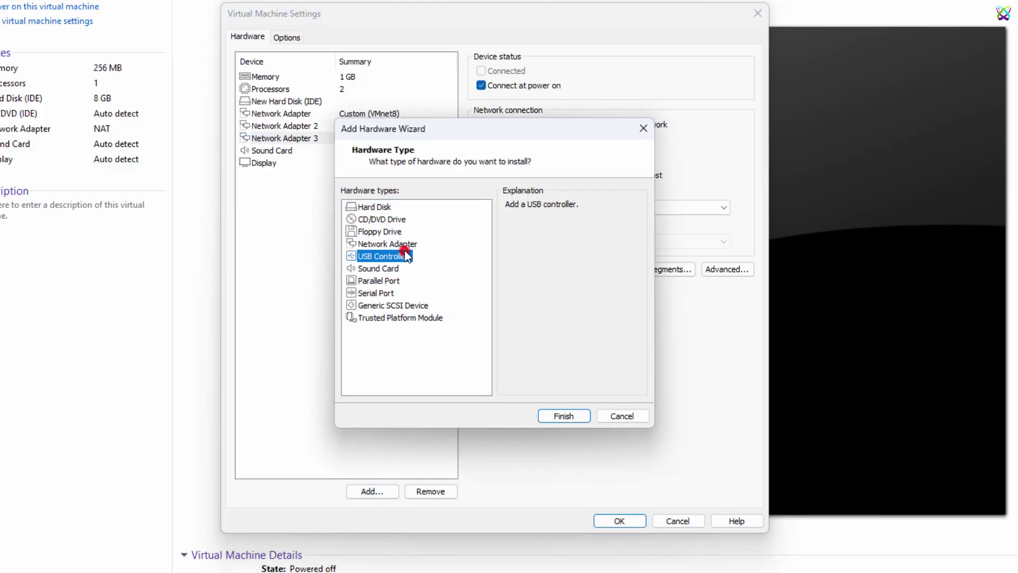
{"action": "left_click", "coordinate": [404, 245]}
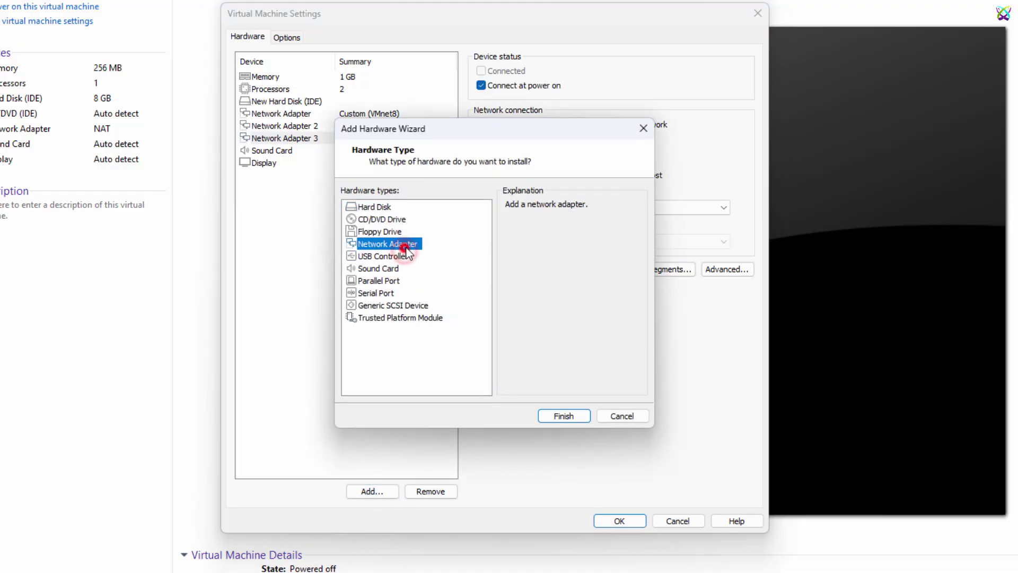
{"action": "left_click", "coordinate": [586, 415]}
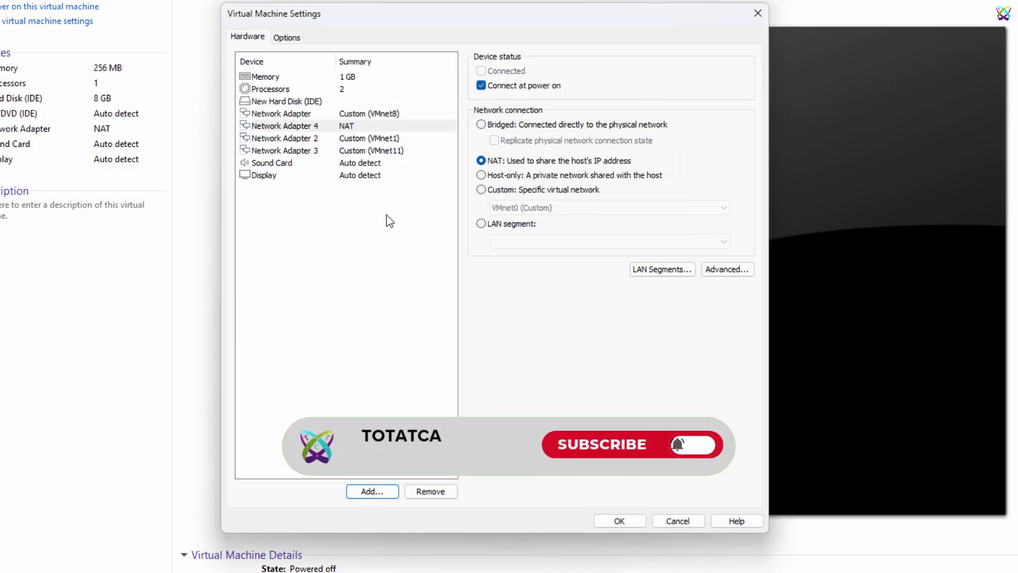
{"action": "left_click", "coordinate": [557, 189]}
{"action": "left_click", "coordinate": [555, 207]}
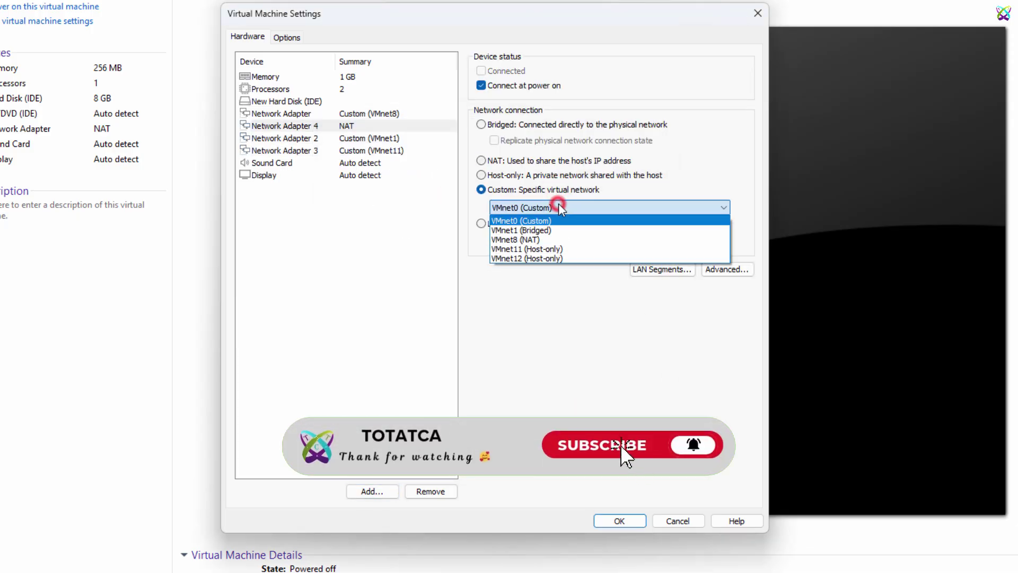
{"action": "left_click", "coordinate": [544, 258]}
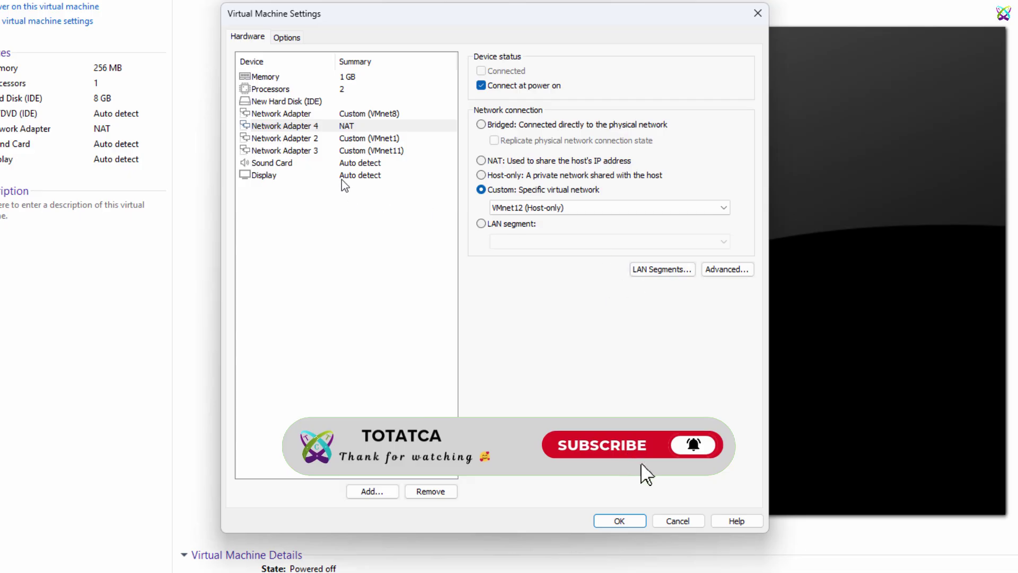
{"action": "left_click", "coordinate": [360, 178]}
Step: Generate MAC 00:50:56:30:4C:C7 for the fourth adapter and save MIK-01's settings
{"action": "left_click", "coordinate": [371, 126]}
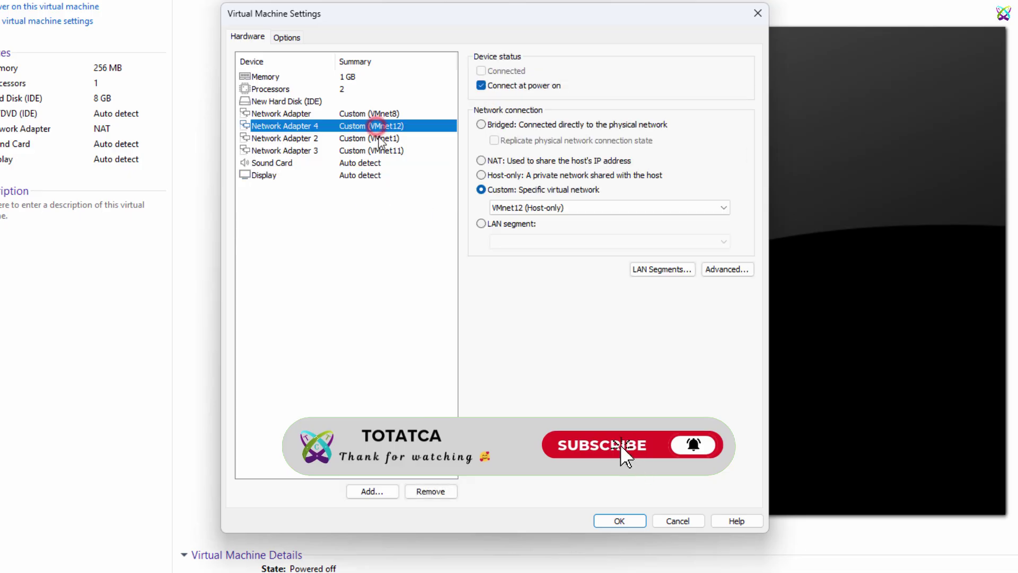
{"action": "left_click", "coordinate": [726, 269]}
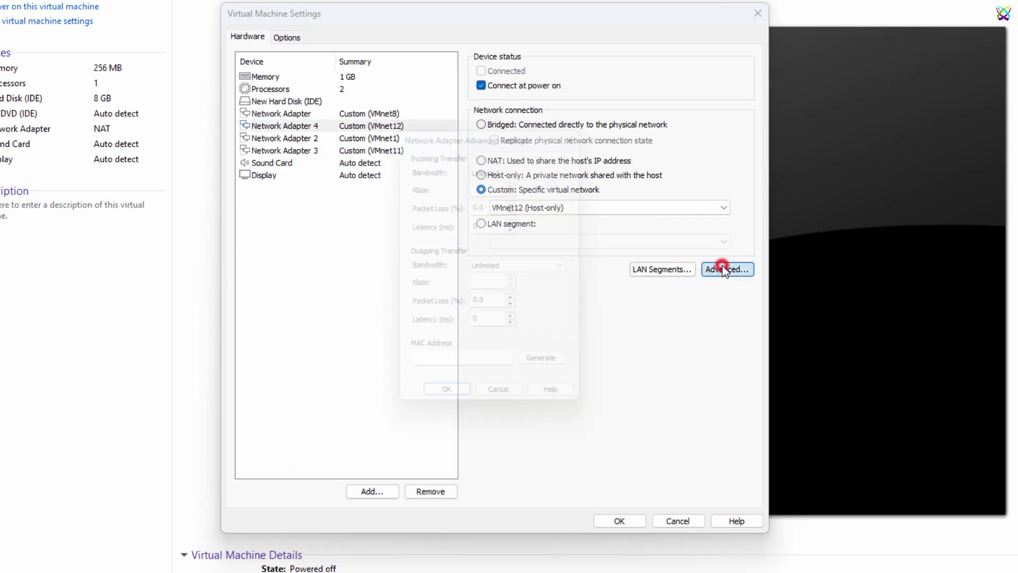
{"action": "left_click", "coordinate": [533, 370]}
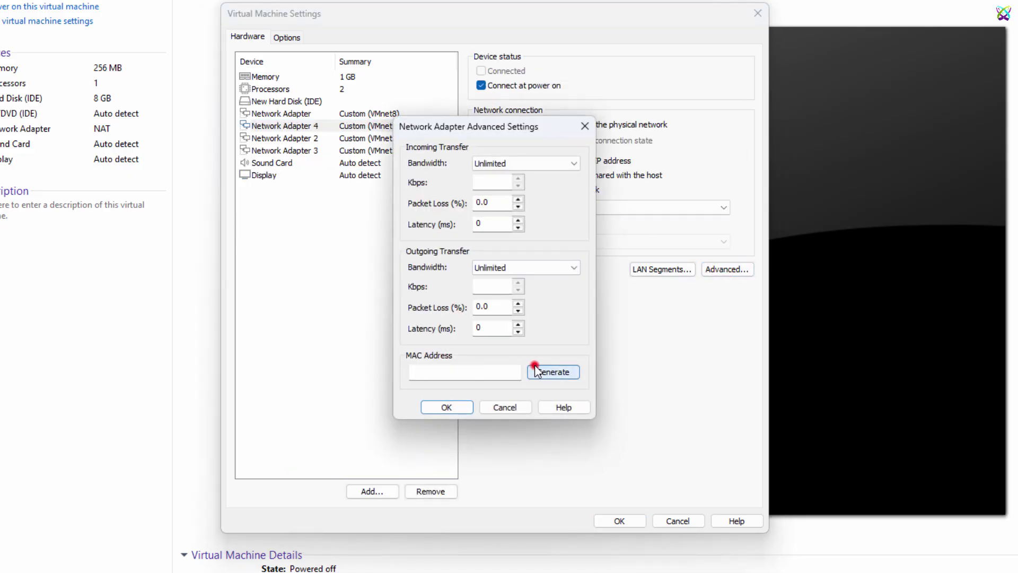
{"action": "left_click", "coordinate": [447, 407]}
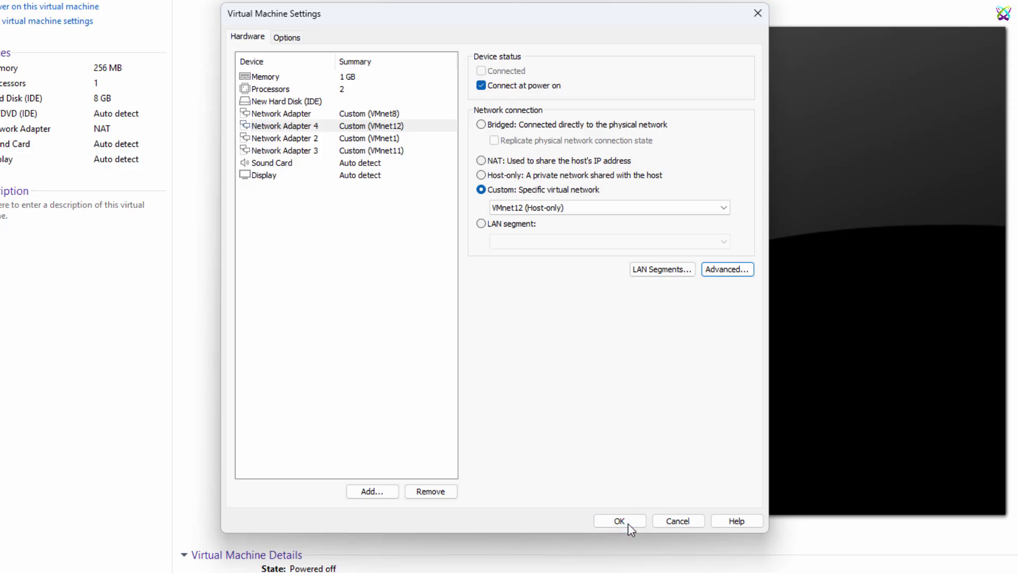
{"action": "left_click", "coordinate": [620, 521]}
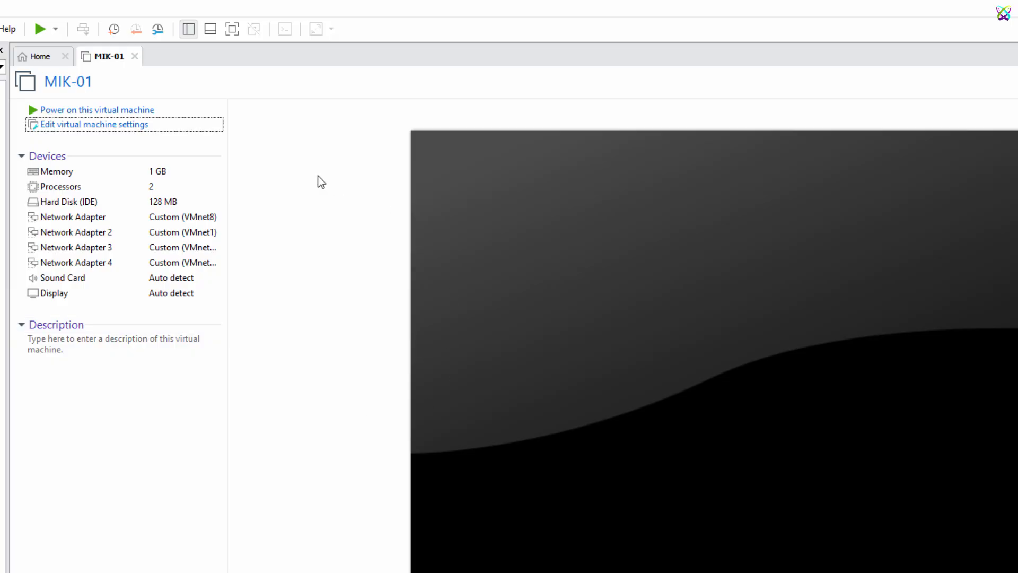
Step: Power on MIK-01 and focus its console at the MikroTik 7.21.4 login prompt
{"action": "left_click", "coordinate": [136, 110]}
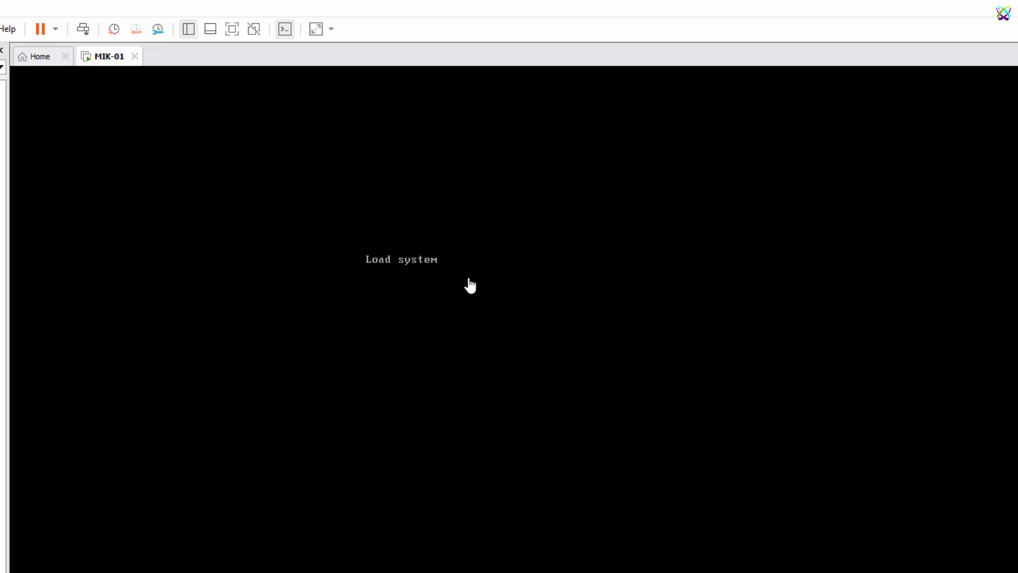
{"action": "left_click", "coordinate": [468, 277]}
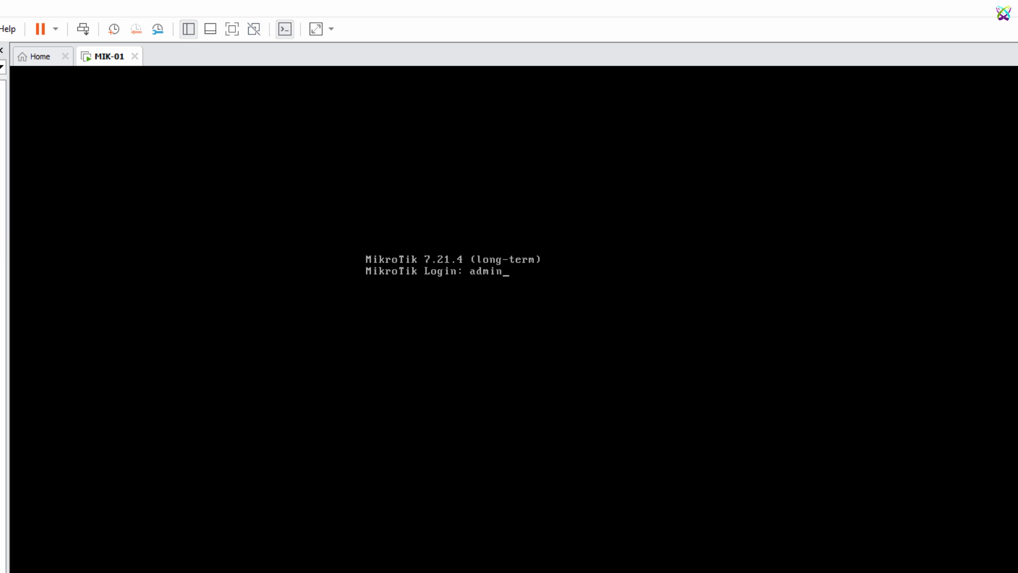
Step: Log in as admin, answer n to the licence prompt, and set a new admin password twice
{"action": "key", "text": "Return"}
{"action": "key", "text": "Return"}
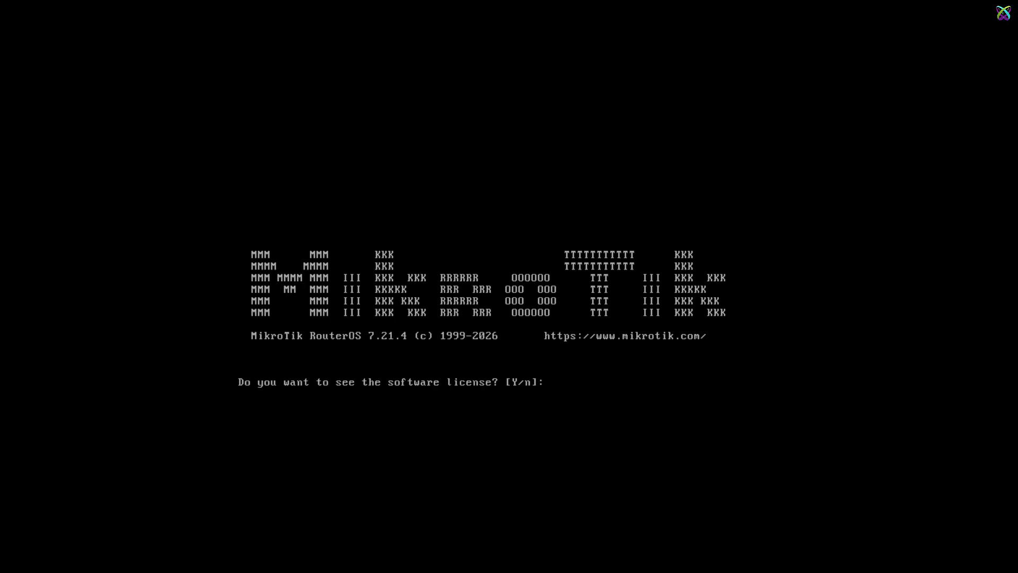
{"action": "type", "text": "n"}
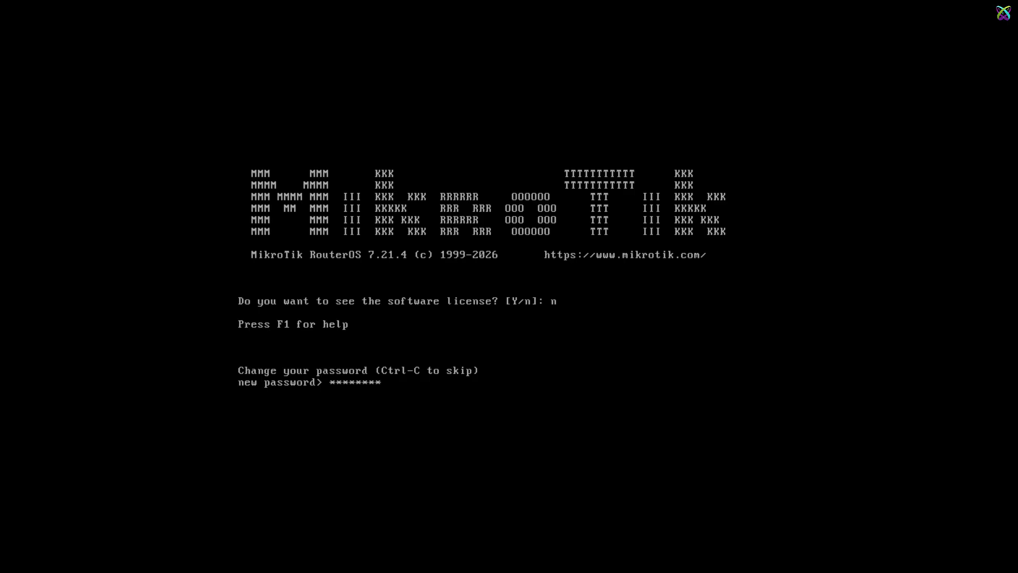
{"action": "key", "text": "Return"}
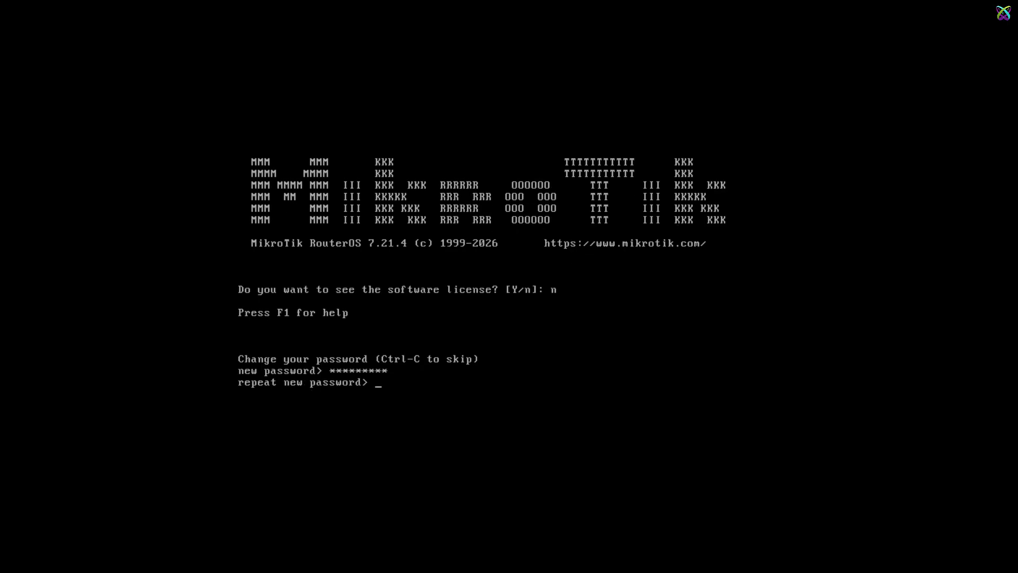
{"action": "type", "text": "*********"}
{"action": "key", "text": "Return"}
{"action": "key", "text": "Return"}
{"action": "key", "text": "Return"}
{"action": "key", "text": "Return"}
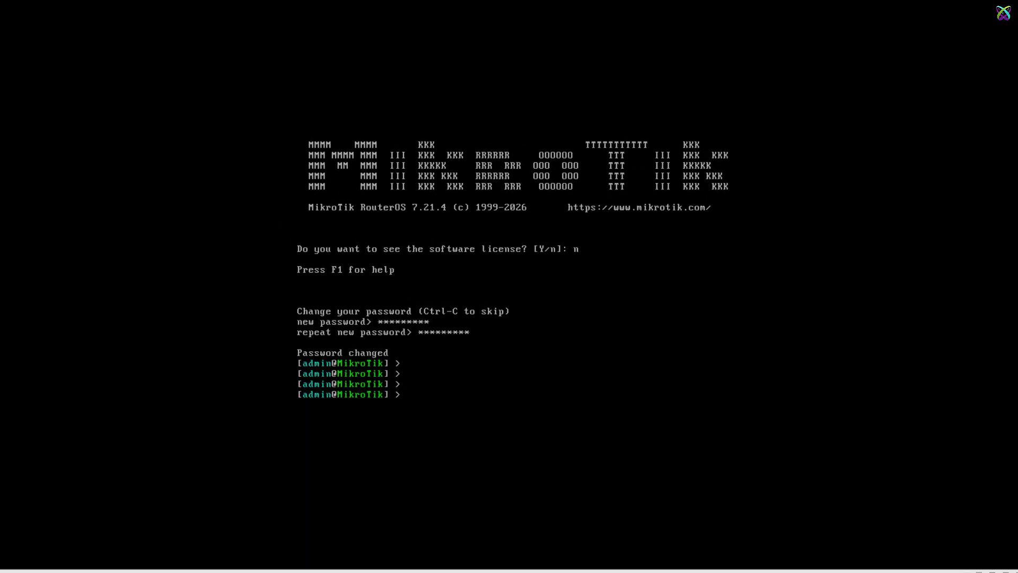
Step: Leave full screen, release input from the VM, and minimize VMware Workstation
{"action": "key", "text": "ctrl+alt+Return"}
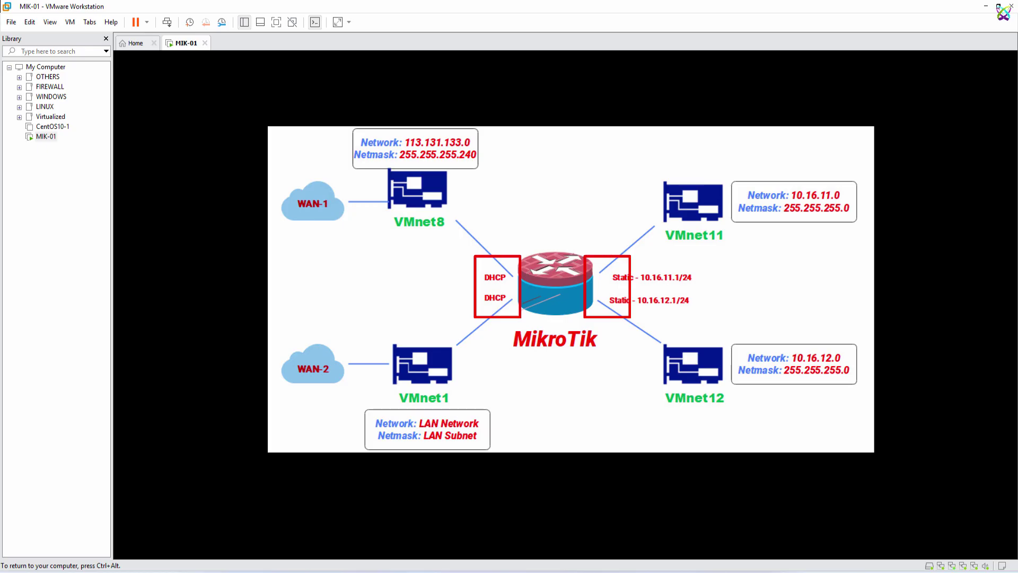
{"action": "key", "text": "ctrl+alt"}
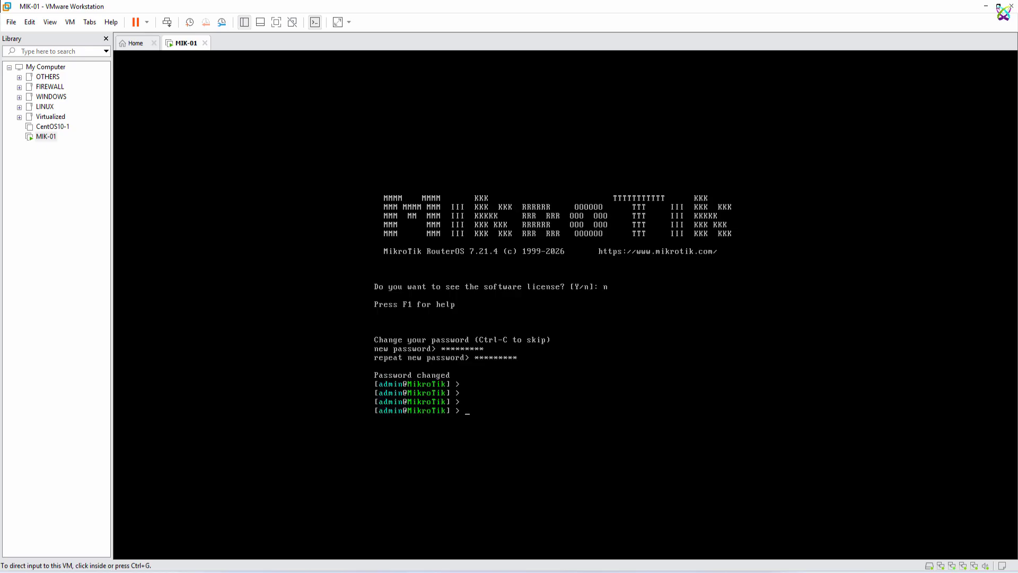
{"action": "left_click", "coordinate": [985, 6]}
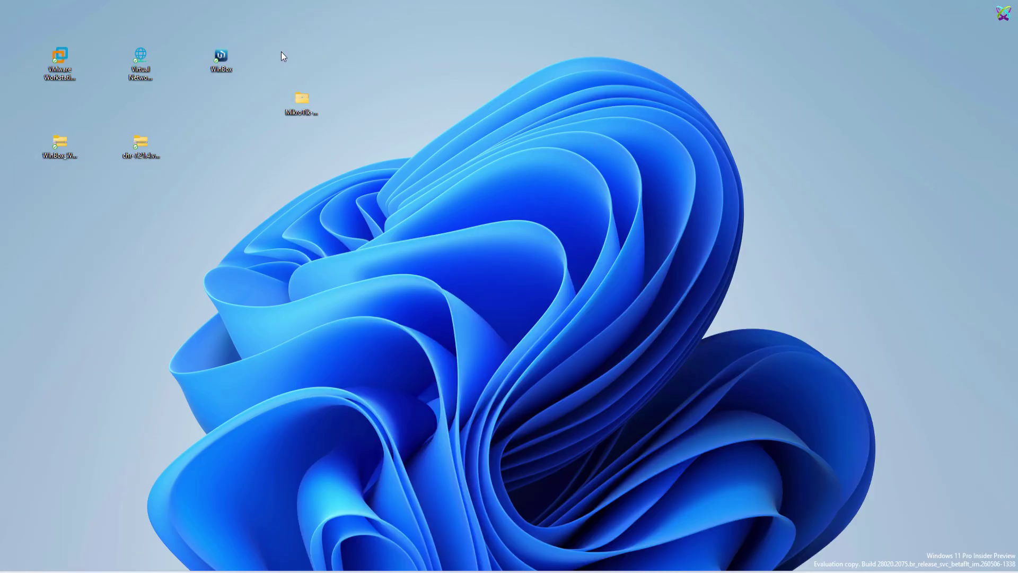
{"action": "left_click", "coordinate": [222, 70]}
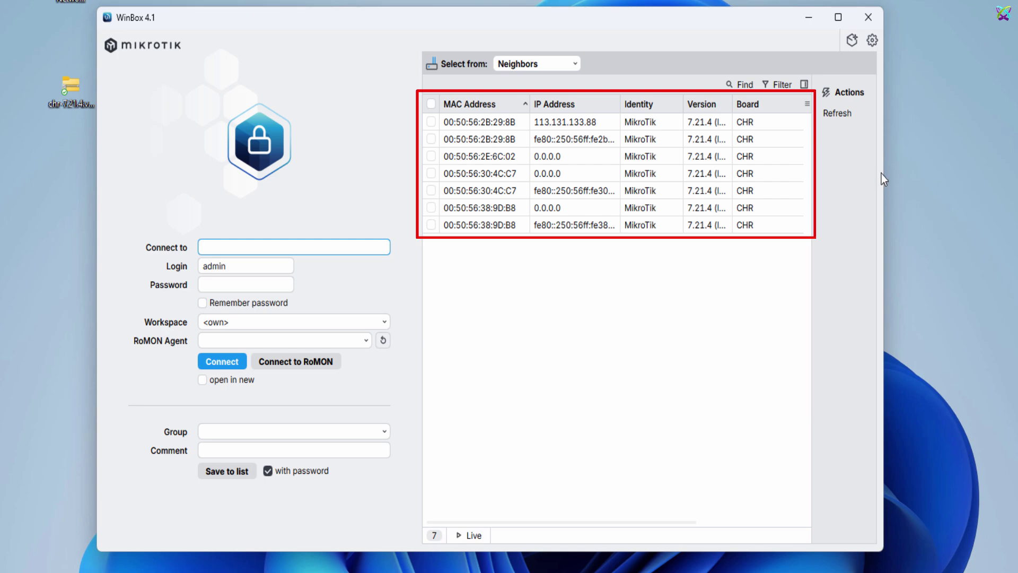
{"action": "left_click", "coordinate": [495, 120]}
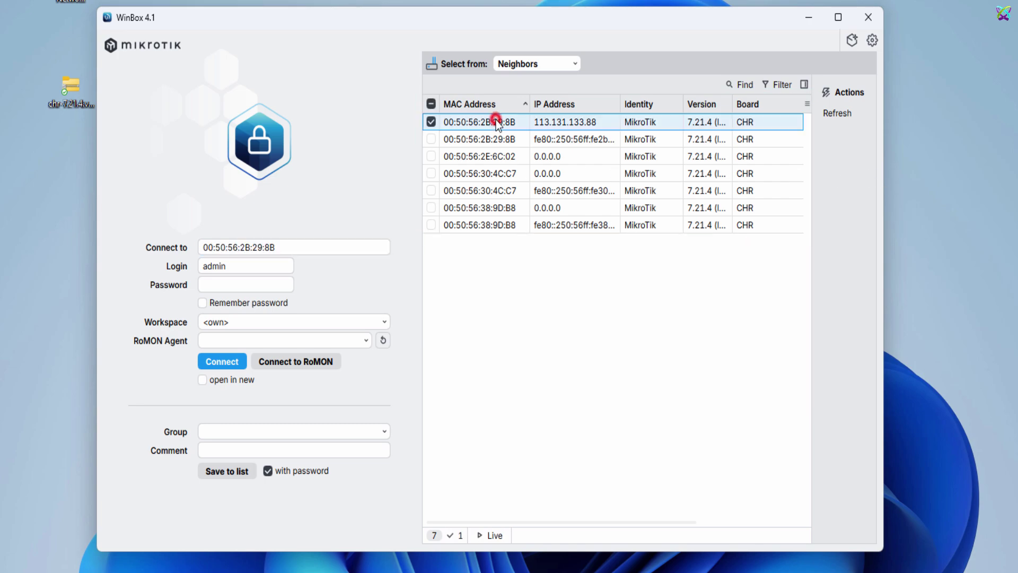
{"action": "left_click", "coordinate": [267, 284]}
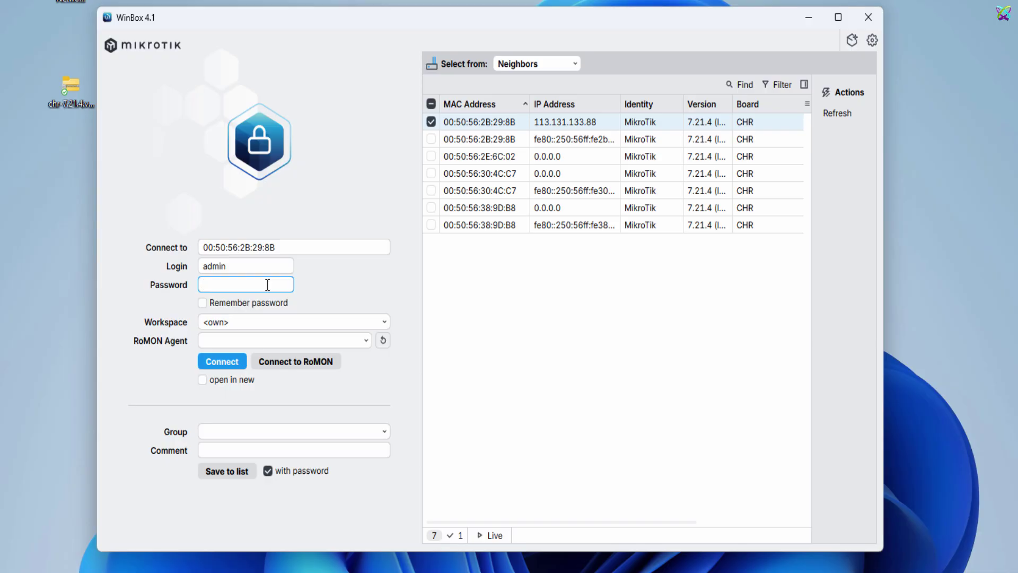
{"action": "type", "text": "admin1234"}
{"action": "left_click", "coordinate": [204, 303]}
{"action": "left_click", "coordinate": [243, 361]}
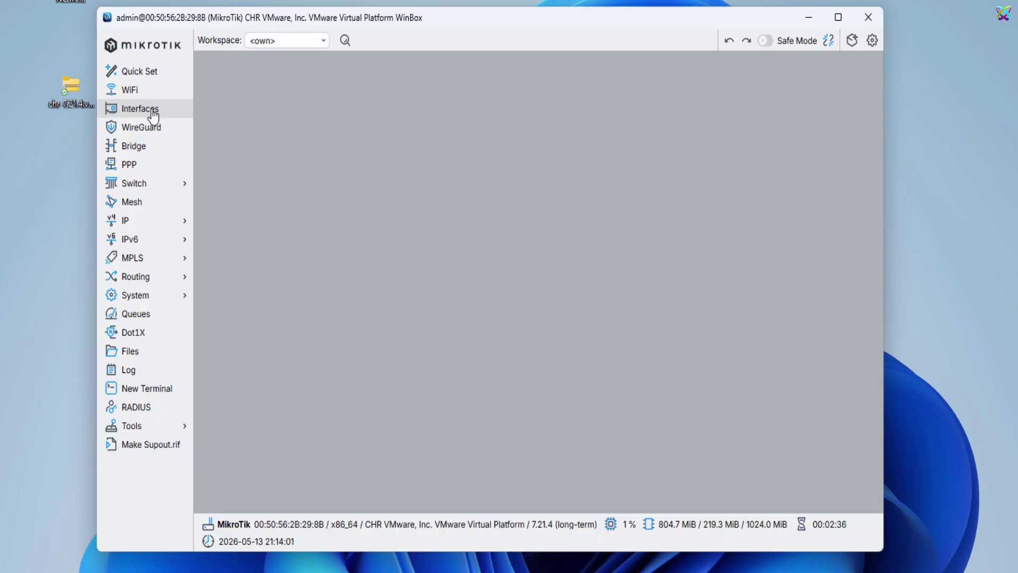
Step: Open the Interfaces list and view ether1's properties showing MAC 00:50:56:2B:29:8B
{"action": "left_click", "coordinate": [152, 110]}
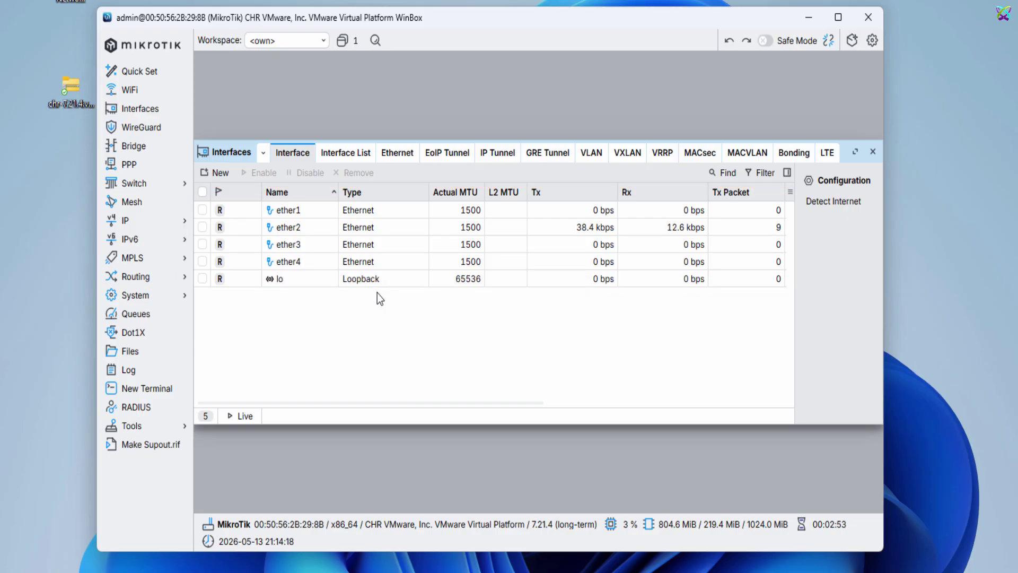
{"action": "double_click", "coordinate": [300, 214]}
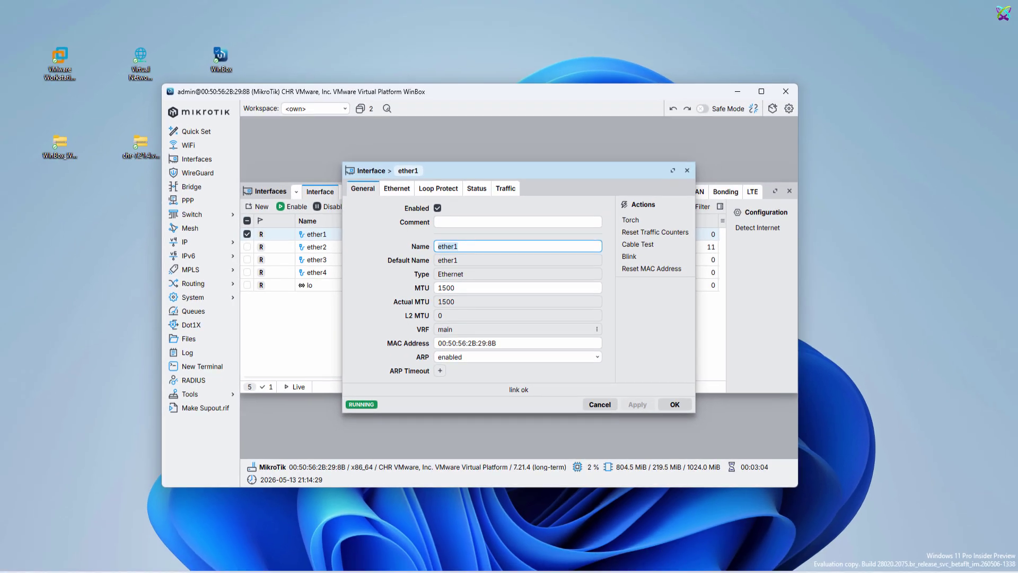
{"action": "mouse_move", "coordinate": [696, 571]}
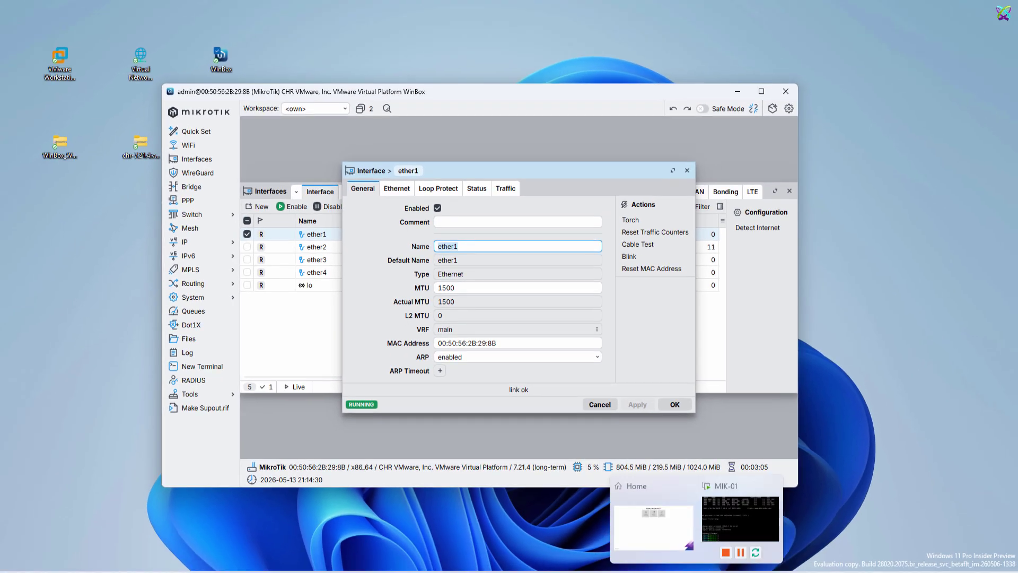
{"action": "left_click", "coordinate": [740, 518]}
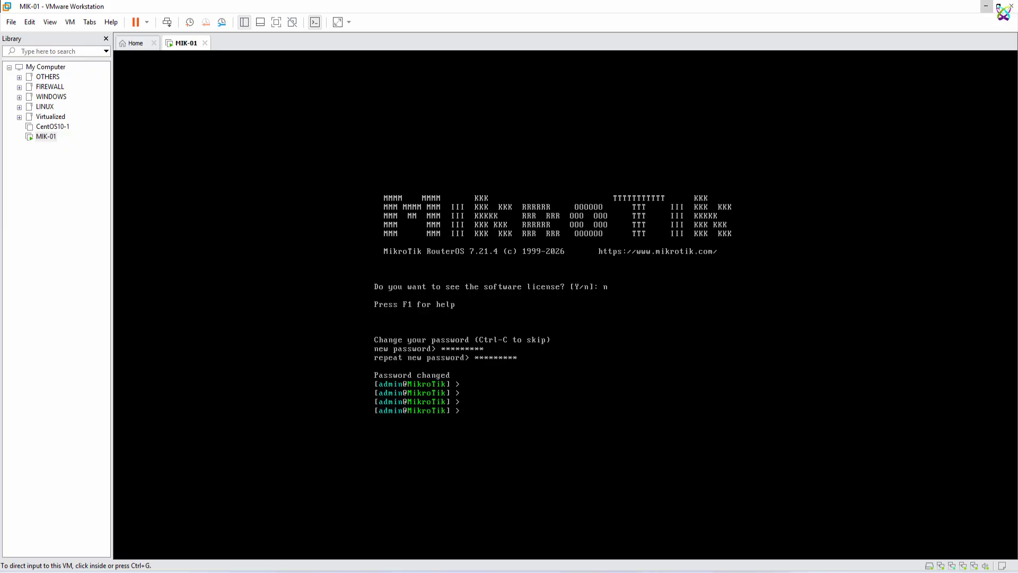
{"action": "right_click", "coordinate": [196, 45]}
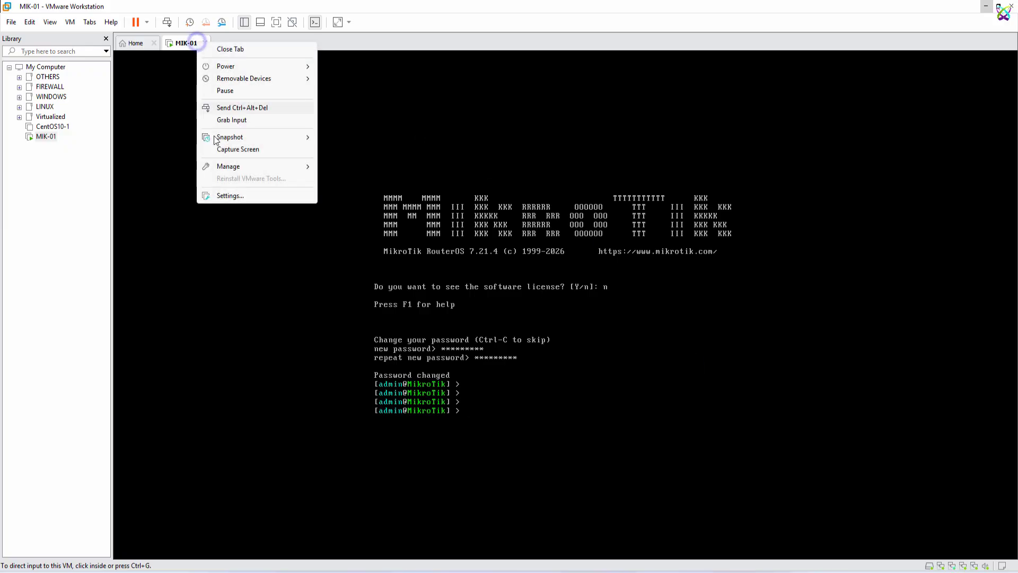
{"action": "left_click", "coordinate": [233, 195]}
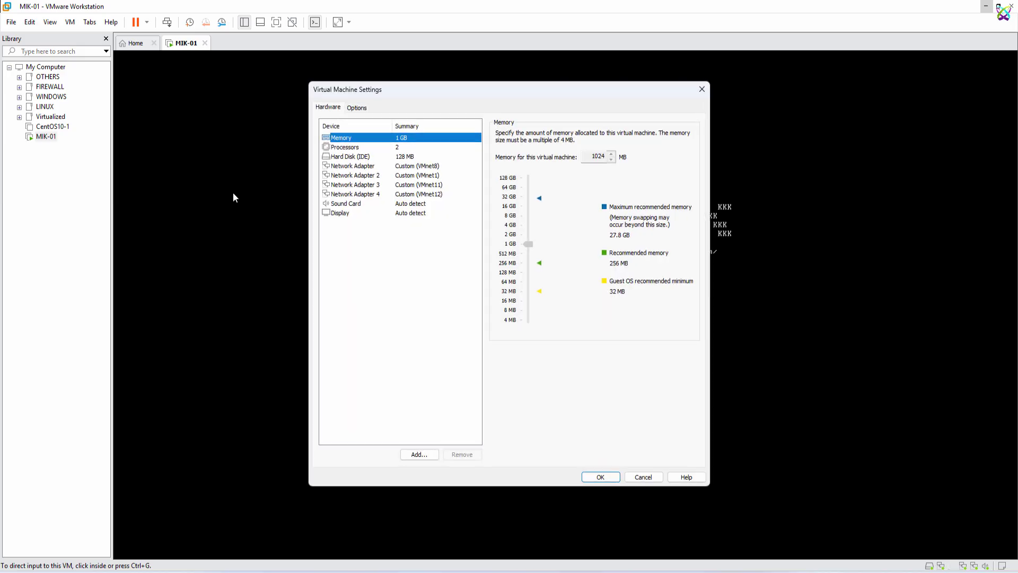
{"action": "left_click", "coordinate": [382, 165]}
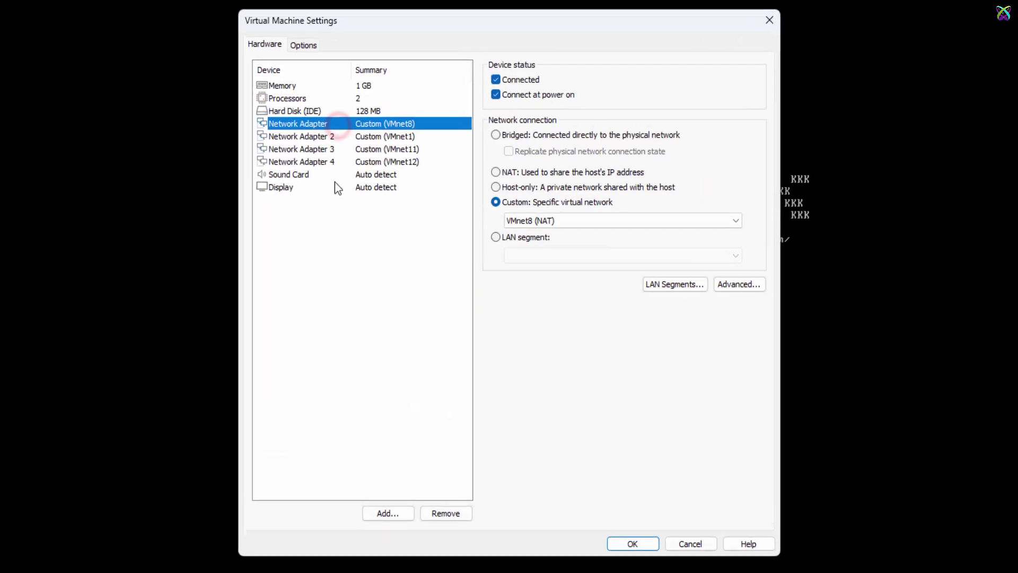
{"action": "left_click", "coordinate": [759, 286]}
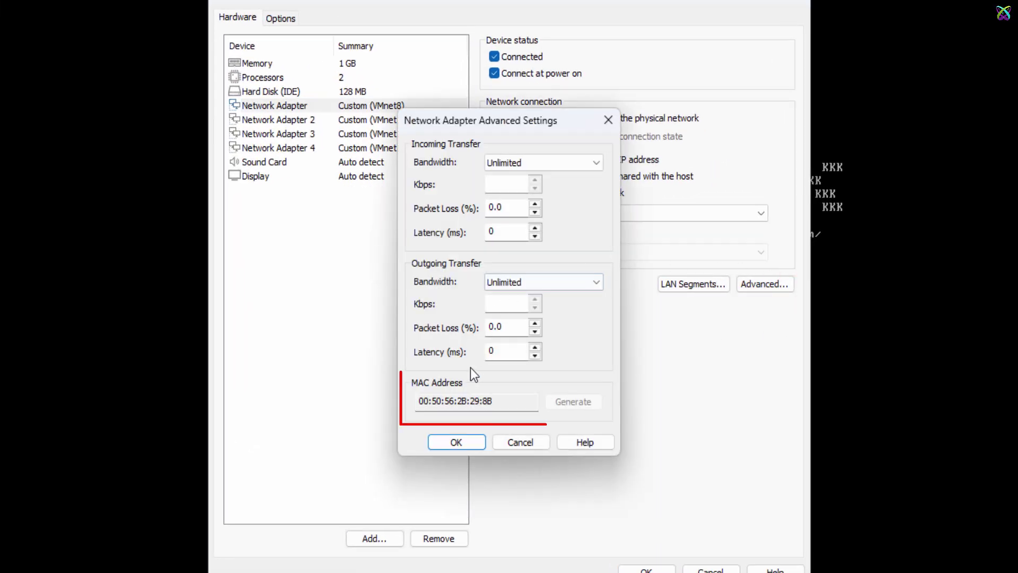
{"action": "left_click_drag", "start_coordinate": [420, 401], "coordinate": [536, 412]}
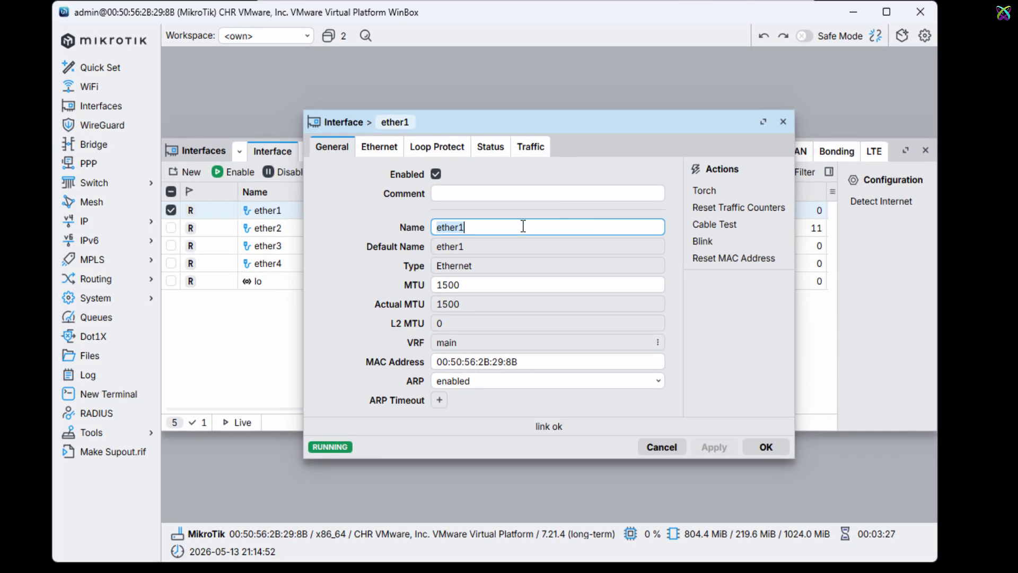
Step: Rename ether1 to ether1-VMnet8-WAN1 and widen the Name column to show it
{"action": "left_click", "coordinate": [523, 231]}
{"action": "type", "text": "-V"}
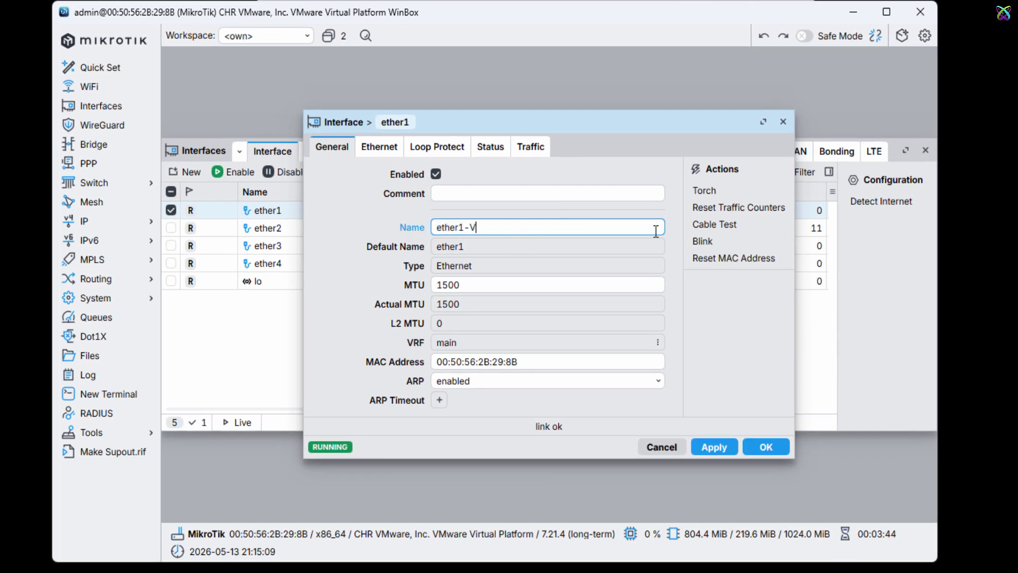
{"action": "type", "text": "Mnet8-WAN1"}
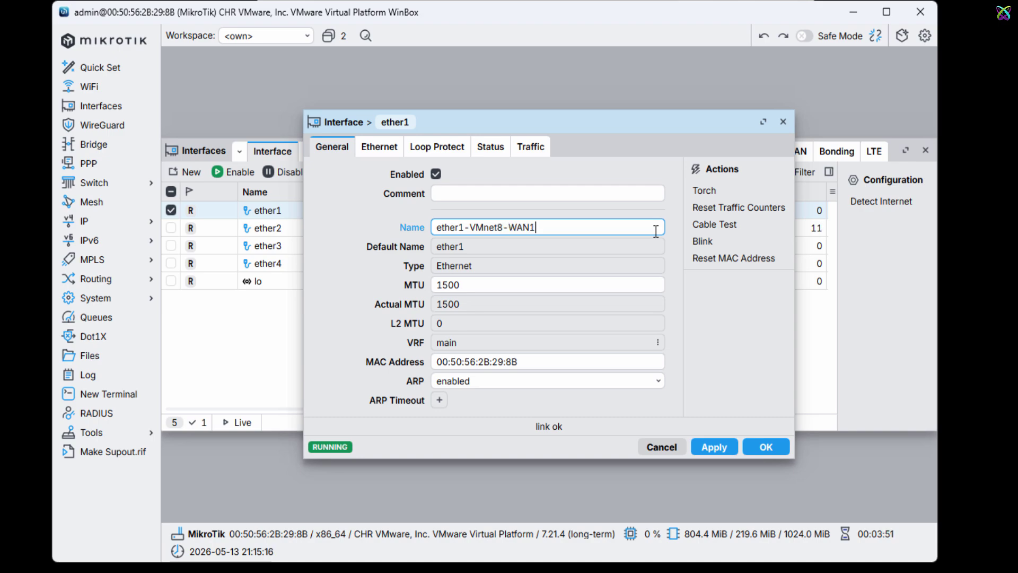
{"action": "left_click", "coordinate": [721, 455]}
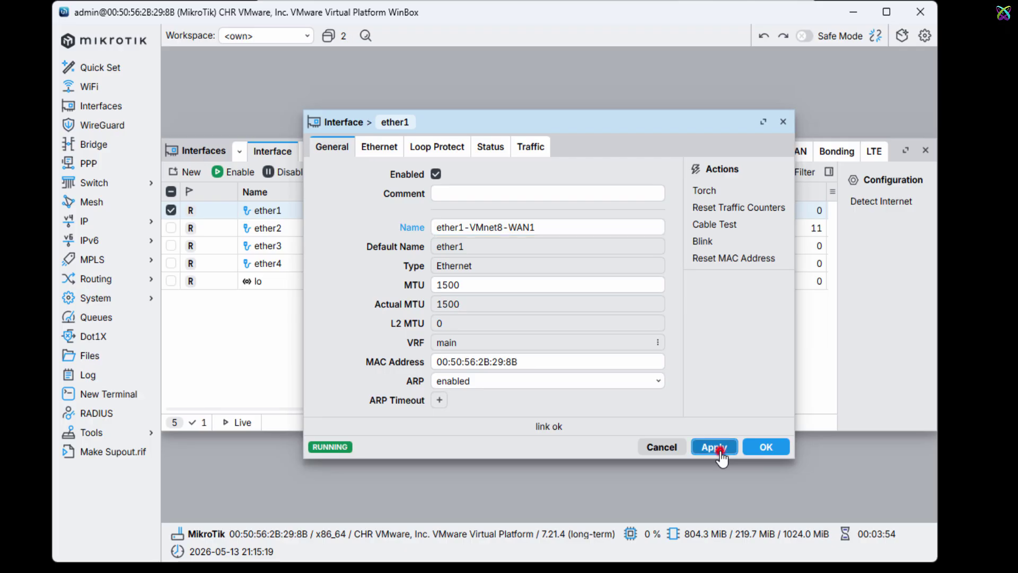
{"action": "left_click", "coordinate": [766, 448]}
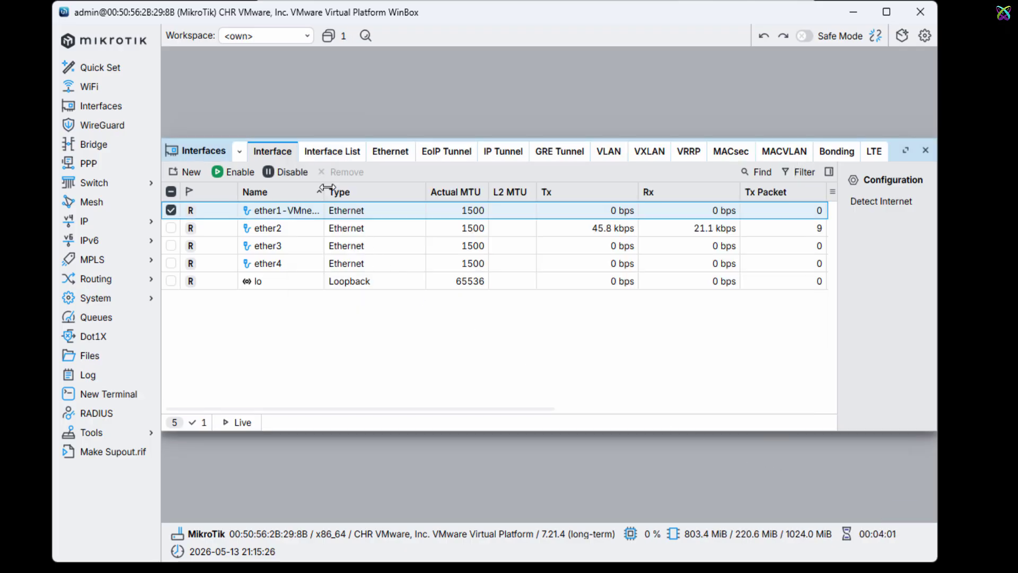
{"action": "left_click_drag", "start_coordinate": [324, 192], "coordinate": [378, 192]}
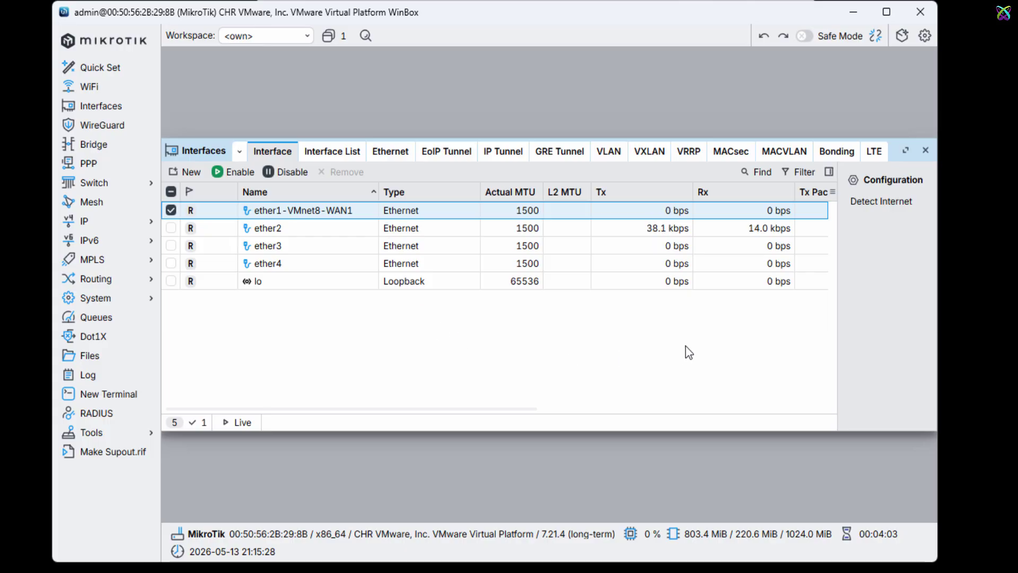
Step: Open ether2's properties and compare its MAC with VMware's Network Adapter 2 MAC
{"action": "double_click", "coordinate": [320, 228]}
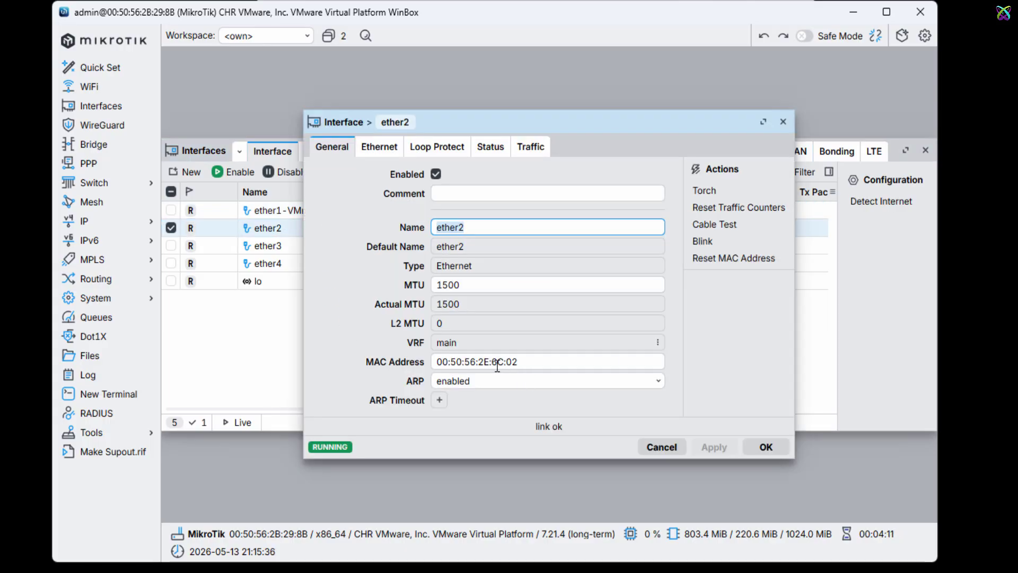
{"action": "left_click_drag", "start_coordinate": [539, 365], "coordinate": [356, 364]}
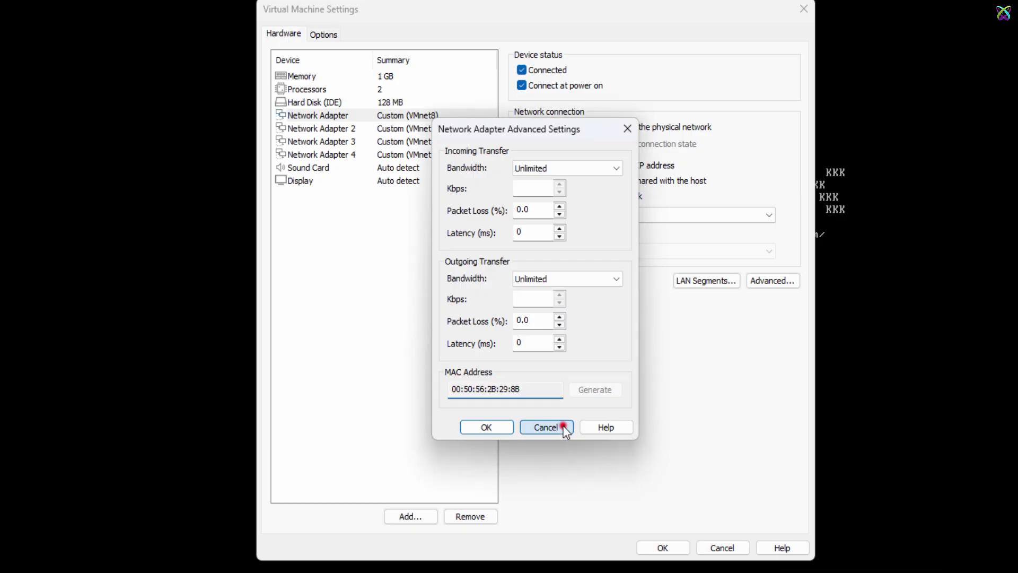
{"action": "left_click", "coordinate": [564, 425]}
{"action": "left_click", "coordinate": [415, 129]}
{"action": "left_click", "coordinate": [787, 282]}
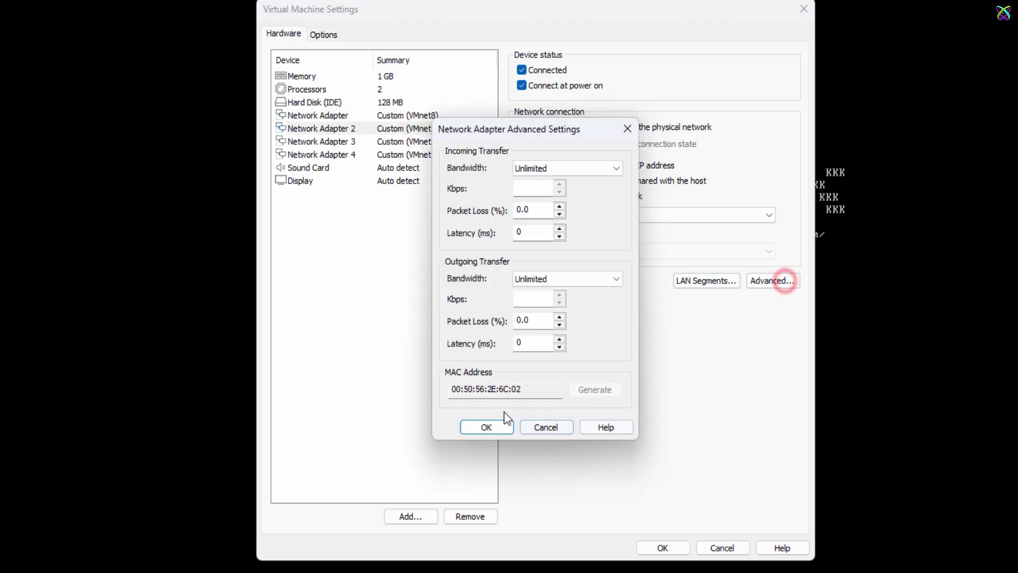
{"action": "left_click_drag", "start_coordinate": [452, 389], "coordinate": [544, 387]}
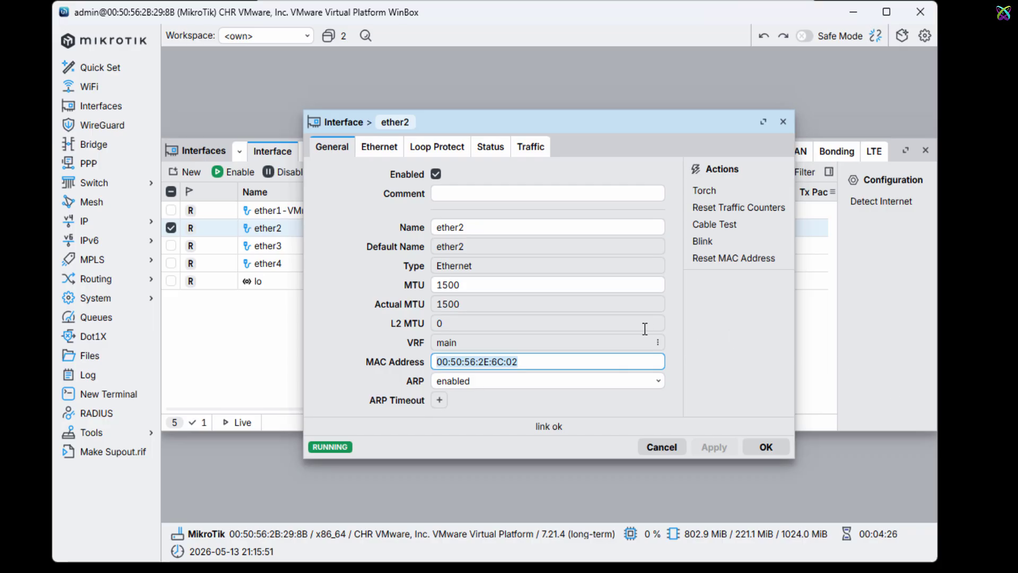
Step: Rename ether2 to ether2-VMnet1-WAN2, then open ether3's properties
{"action": "left_click", "coordinate": [515, 228]}
{"action": "type", "text": "-VMnet"}
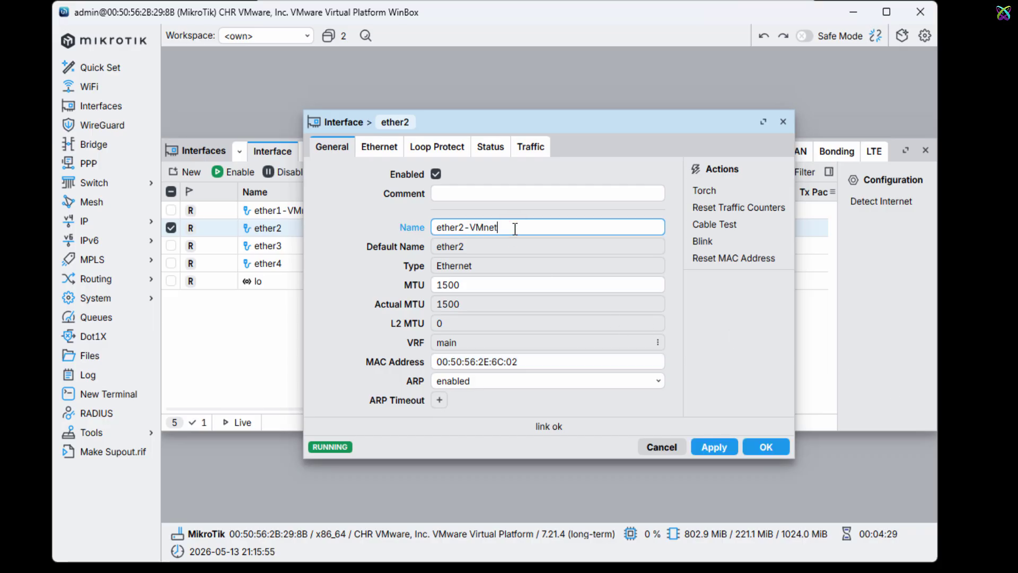
{"action": "type", "text": "1-W"}
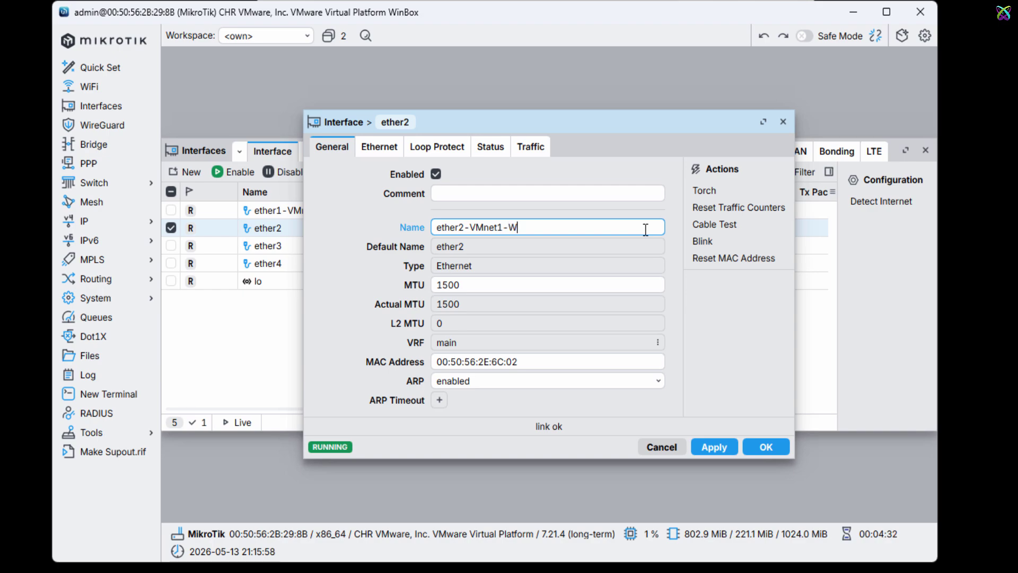
{"action": "type", "text": "AN2"}
{"action": "left_click", "coordinate": [714, 447]}
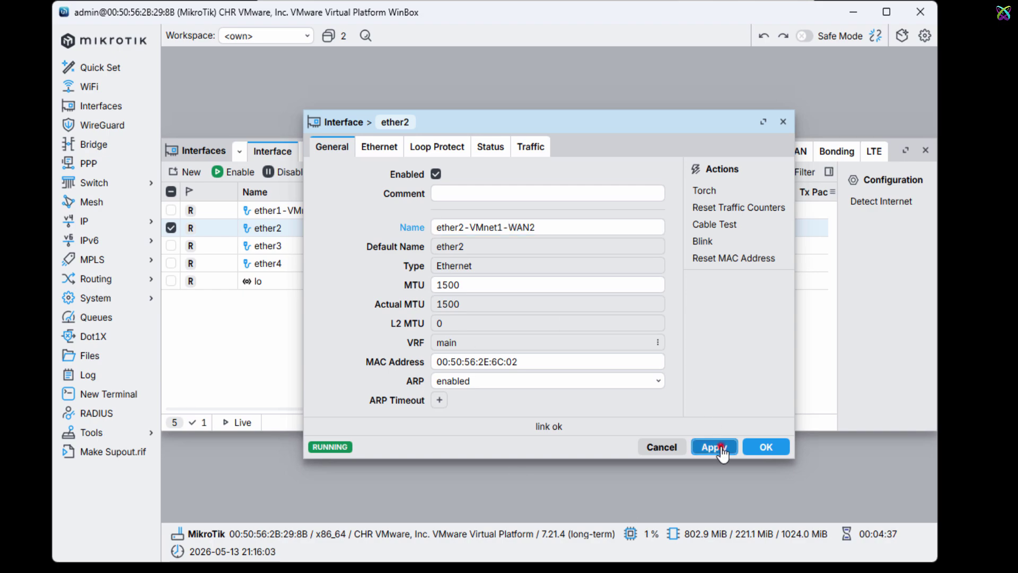
{"action": "left_click", "coordinate": [767, 447]}
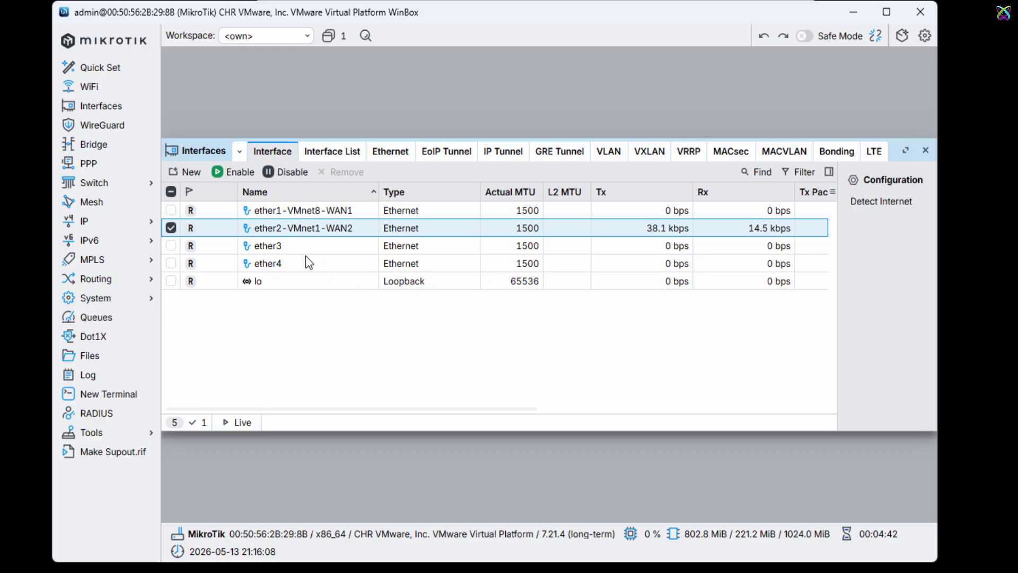
{"action": "left_click", "coordinate": [301, 247]}
{"action": "double_click", "coordinate": [345, 250]}
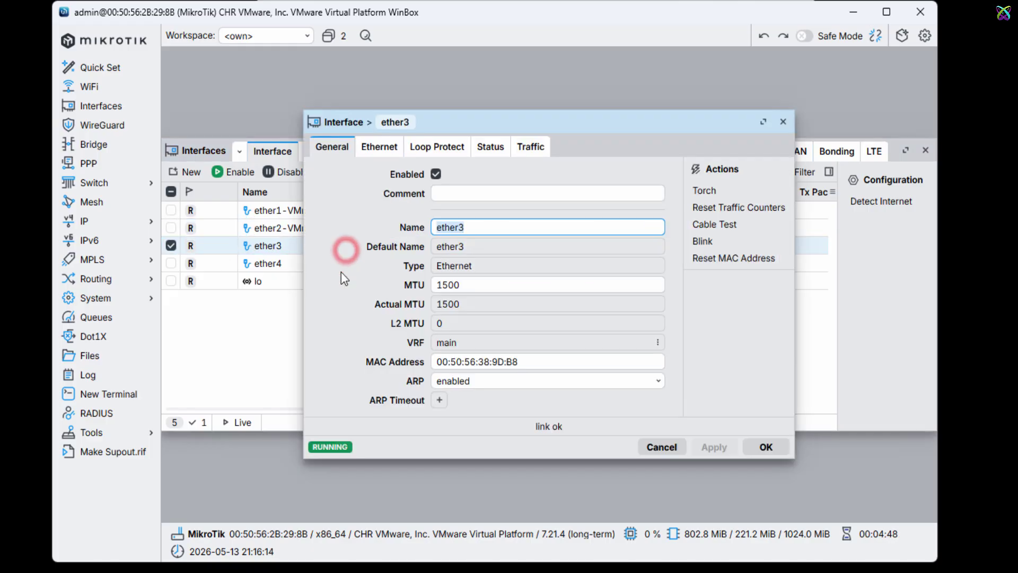
Step: Confirm ether3's MAC address matches VMware's Network Adapter 3 MAC address
{"action": "left_click_drag", "start_coordinate": [542, 365], "coordinate": [440, 363]}
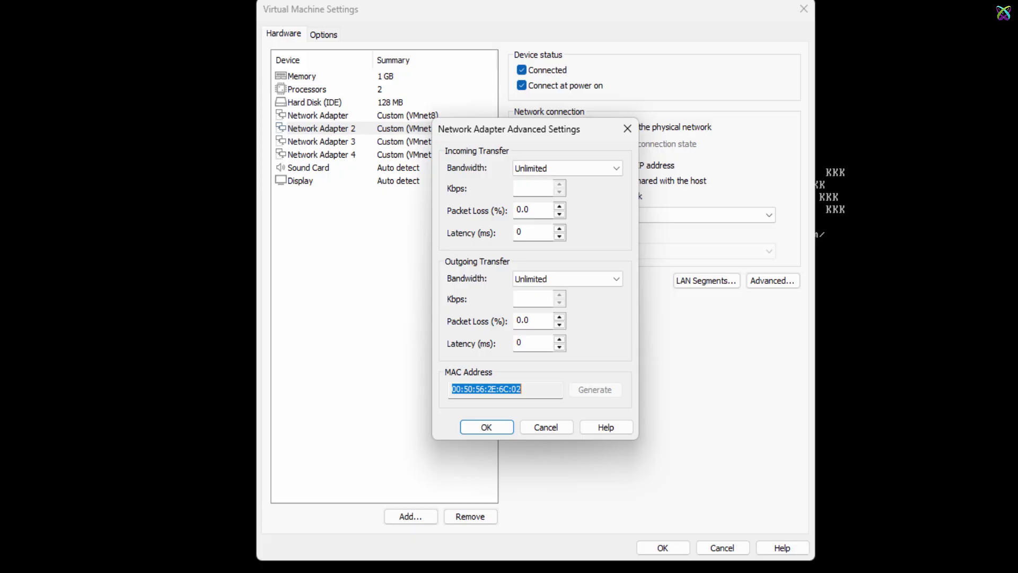
{"action": "left_click", "coordinate": [553, 429]}
{"action": "left_click", "coordinate": [432, 141]}
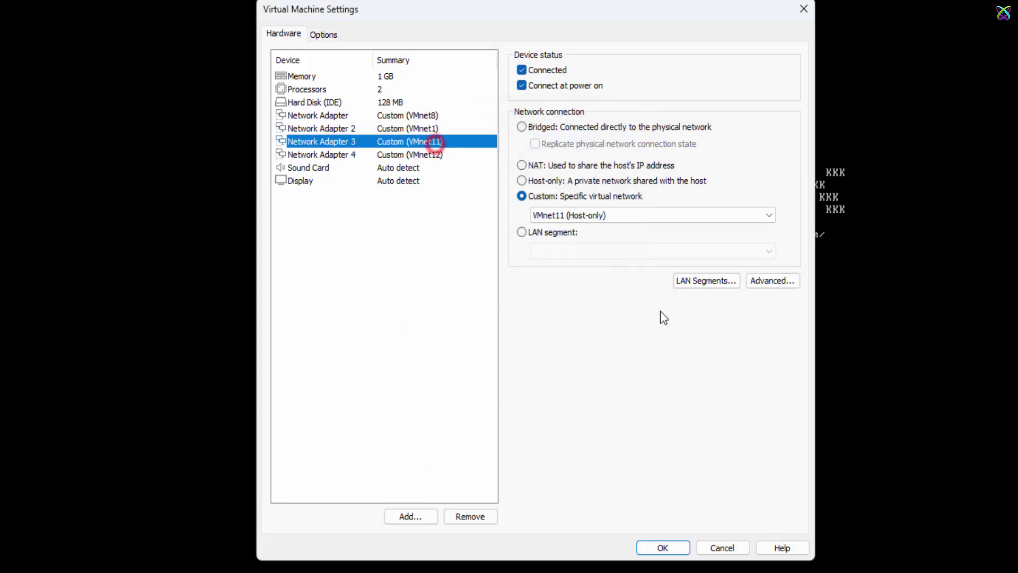
{"action": "left_click", "coordinate": [763, 281]}
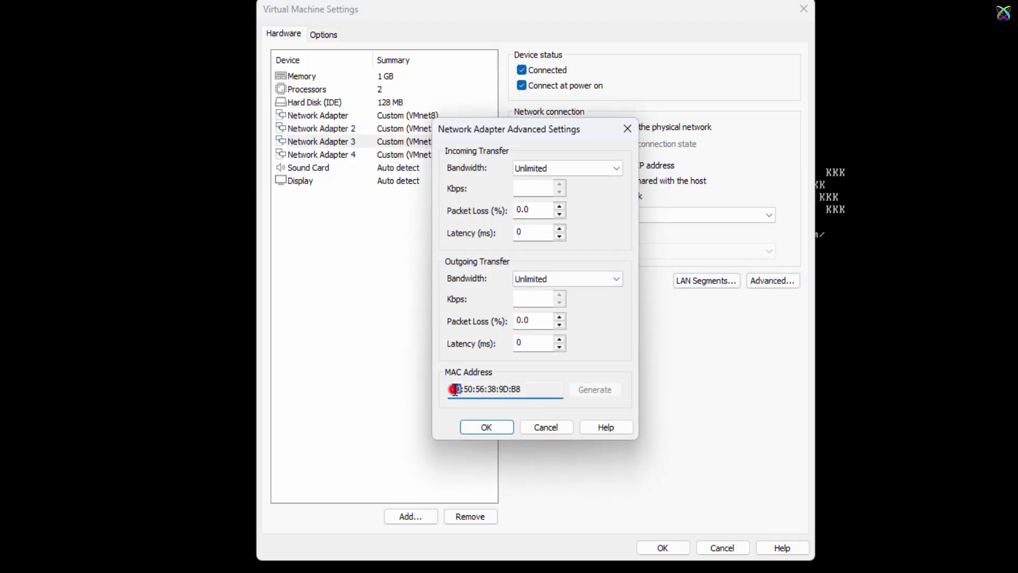
{"action": "left_click_drag", "start_coordinate": [454, 389], "coordinate": [571, 390]}
{"action": "key", "text": "alt+Tab"}
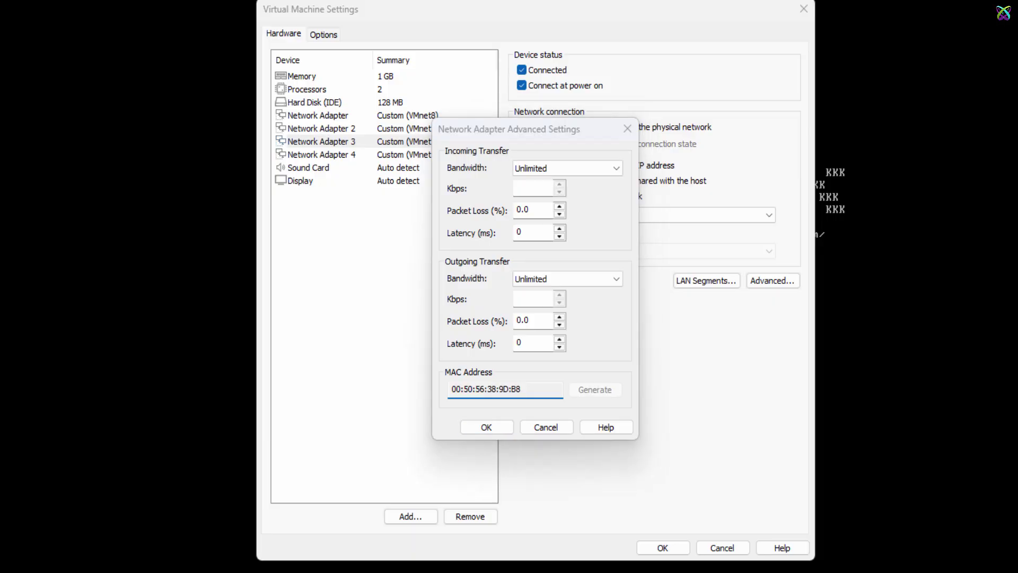
Step: Rename ether3 to ether3-VMnet11-LAN11 and apply the change
{"action": "left_click", "coordinate": [497, 227]}
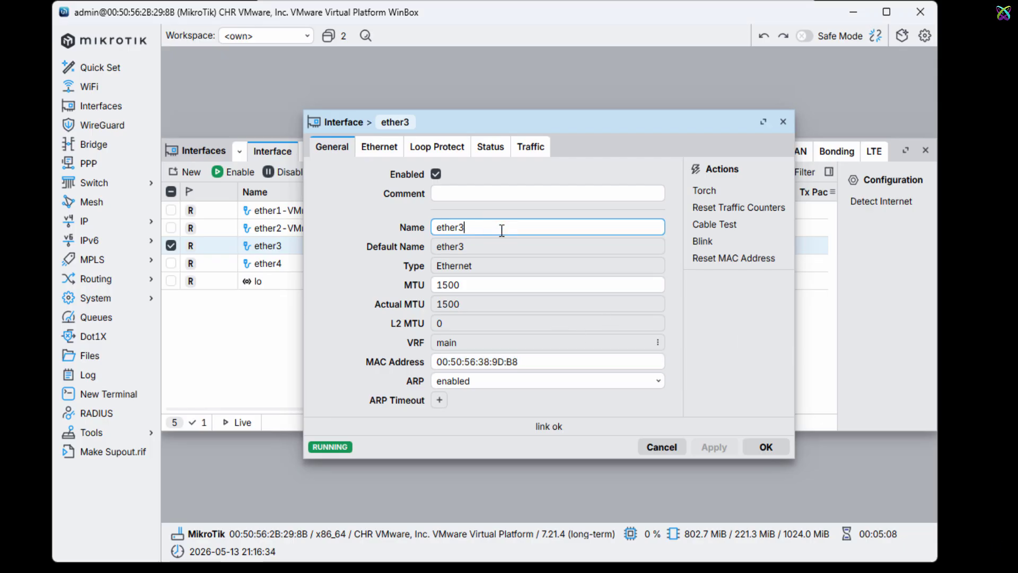
{"action": "type", "text": "-VMnet11-LAN11"}
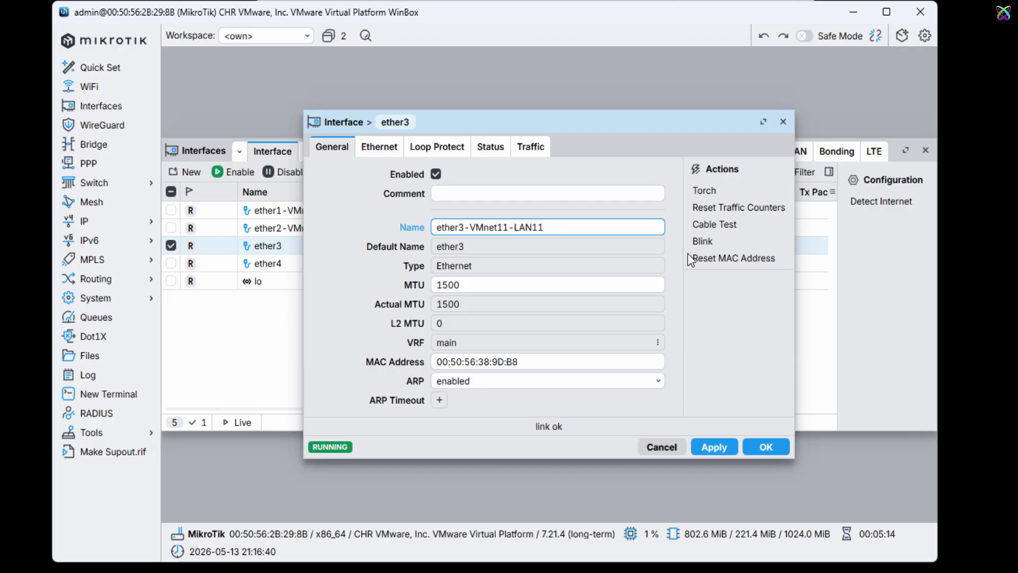
{"action": "left_click", "coordinate": [714, 447]}
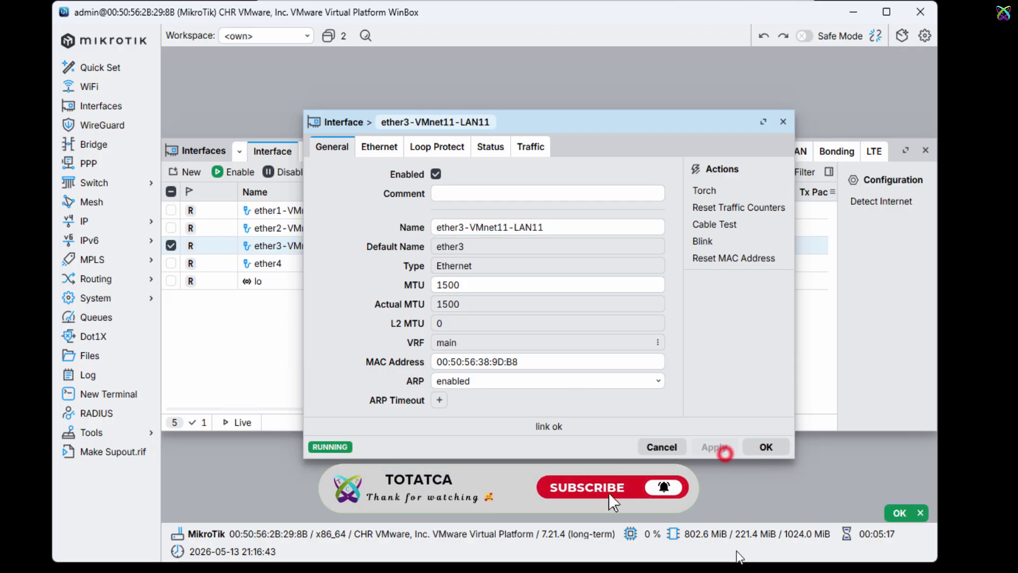
{"action": "left_click", "coordinate": [770, 447]}
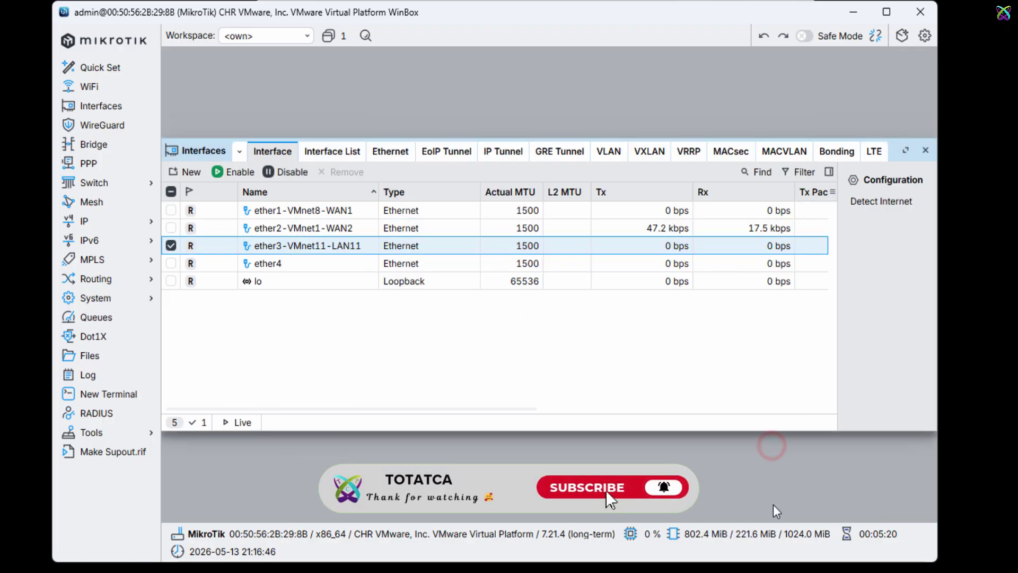
Step: Append -VMnet12-LAN12 to ether4's name so it becomes ether4-VMnet12-LAN12
{"action": "left_click", "coordinate": [281, 264]}
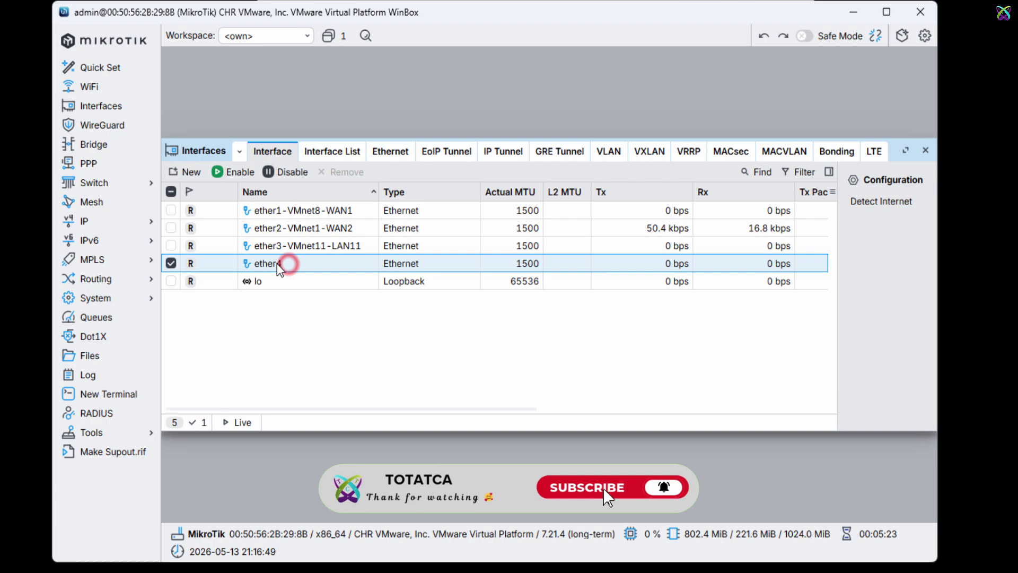
{"action": "double_click", "coordinate": [345, 265]}
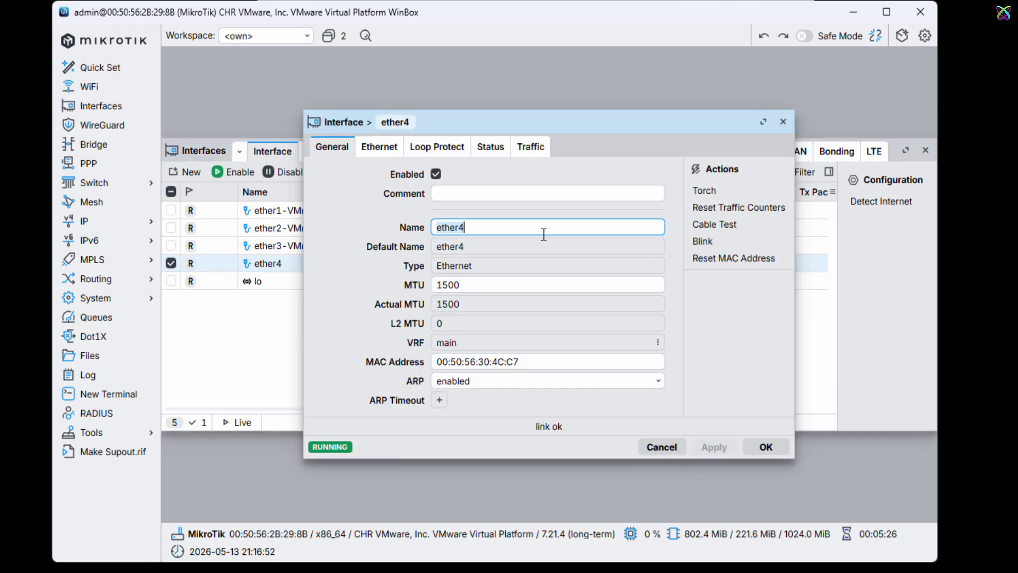
{"action": "left_click", "coordinate": [543, 228]}
{"action": "type", "text": "-VMn"}
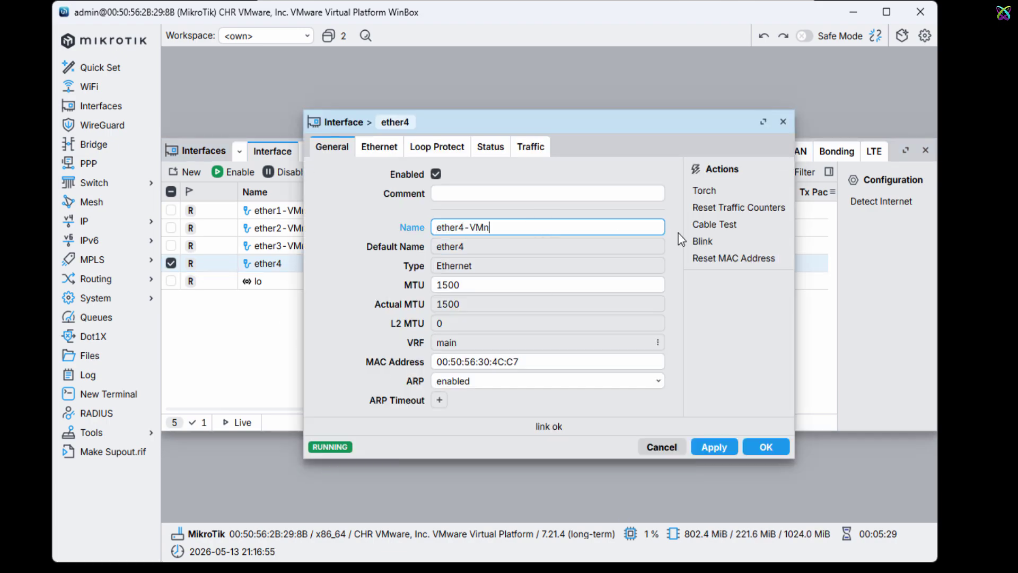
{"action": "type", "text": "et12-LAN12"}
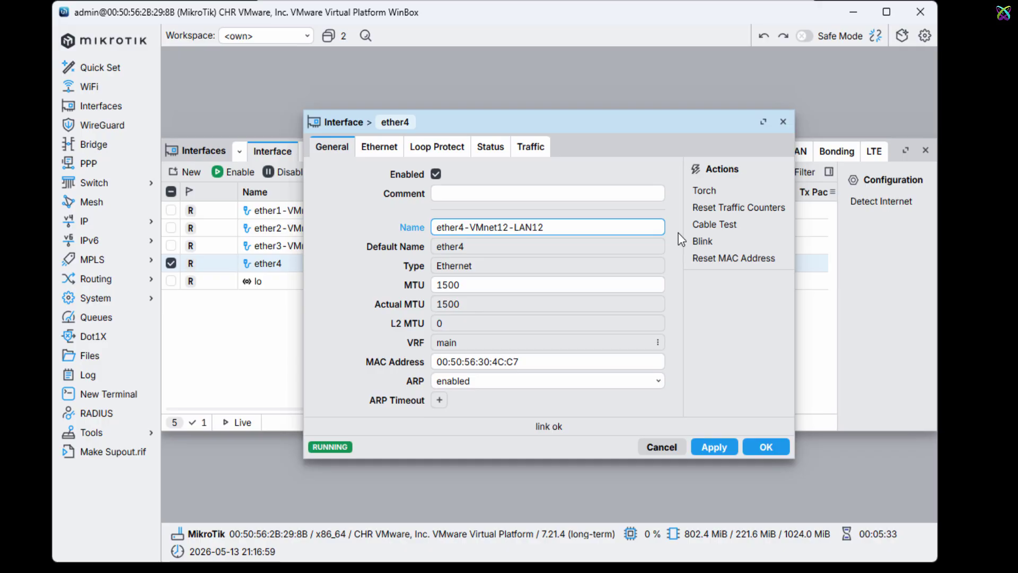
{"action": "left_click", "coordinate": [726, 450]}
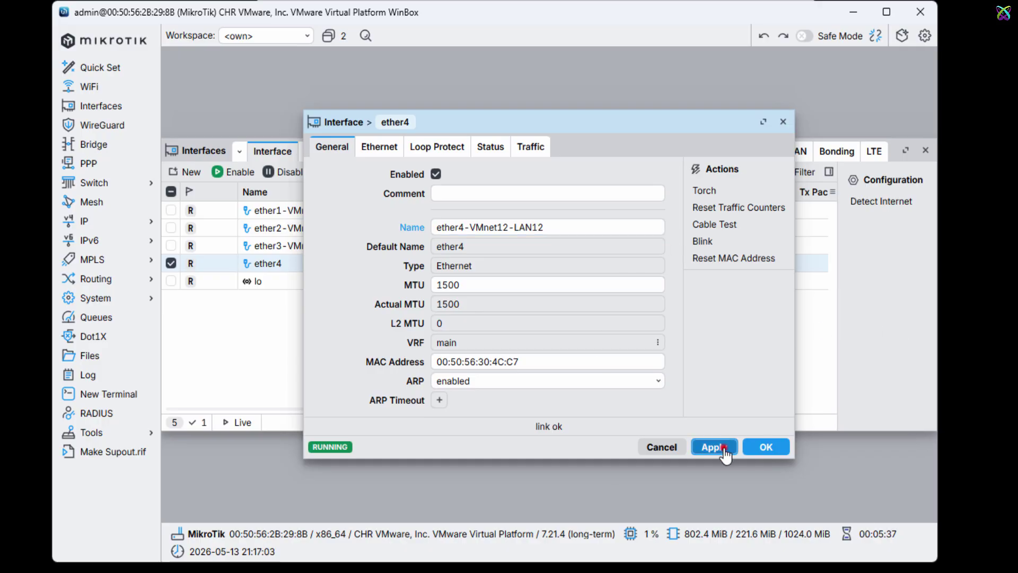
{"action": "left_click", "coordinate": [766, 447]}
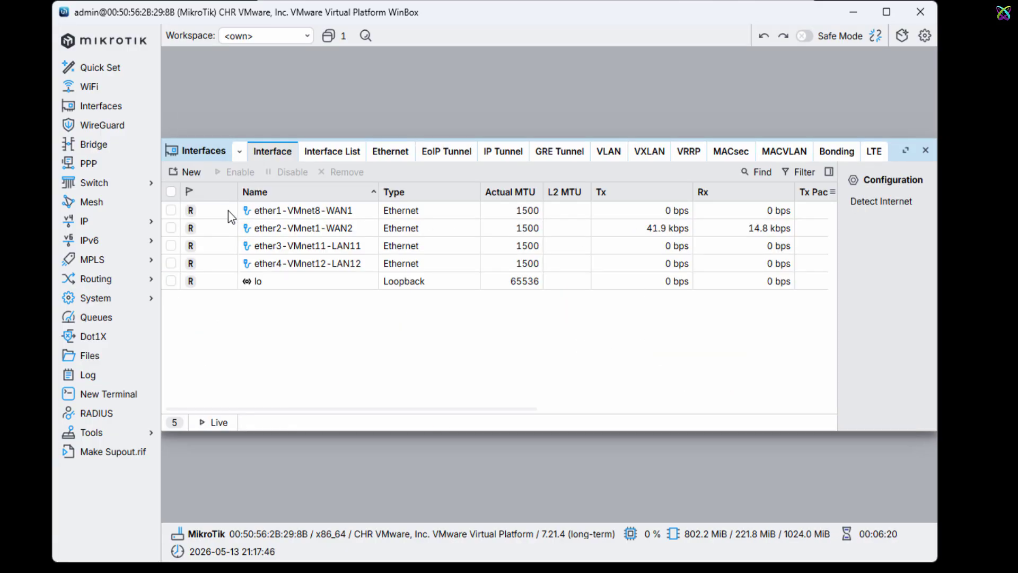
Step: Review the router's IP addresses and the existing ether1-VMnet8-WAN1 DHCP client
{"action": "left_click", "coordinate": [123, 213]}
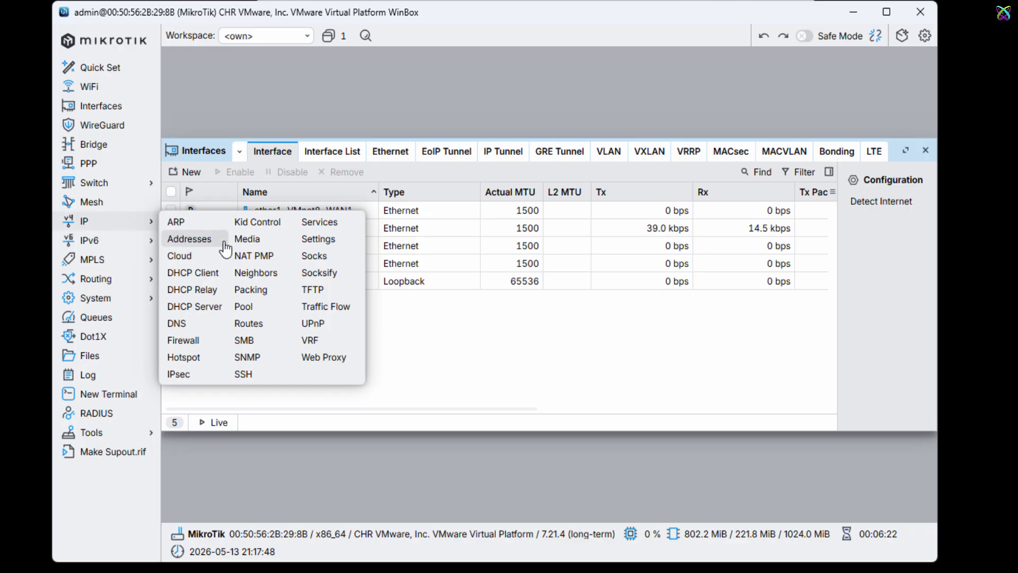
{"action": "left_click", "coordinate": [189, 239]}
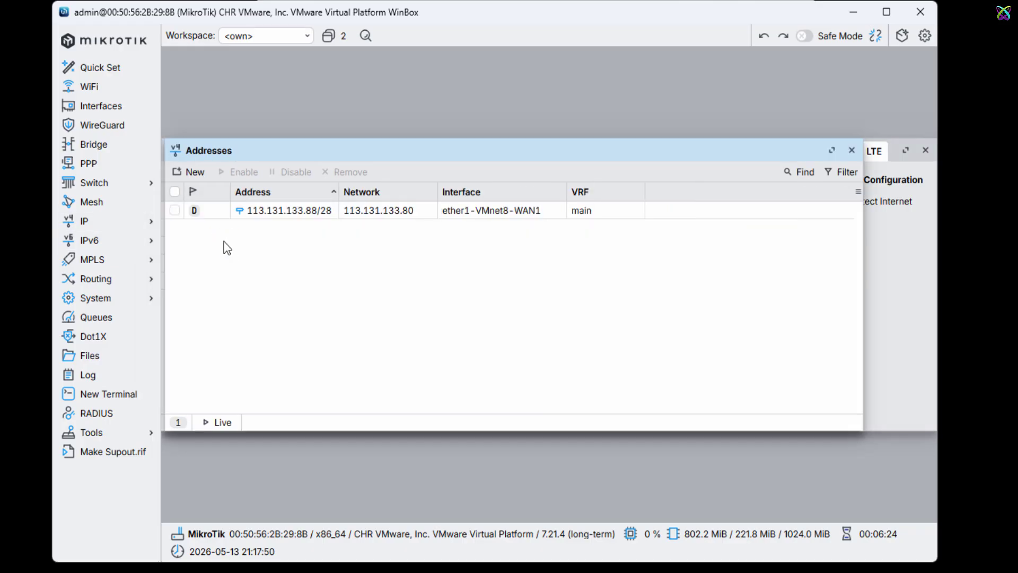
{"action": "left_click", "coordinate": [250, 214]}
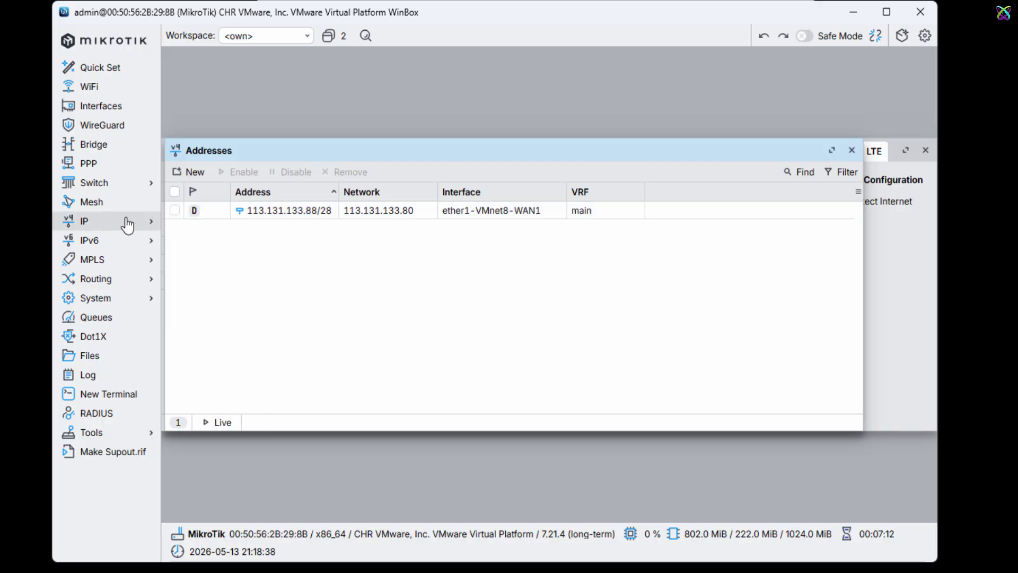
{"action": "left_click", "coordinate": [128, 222]}
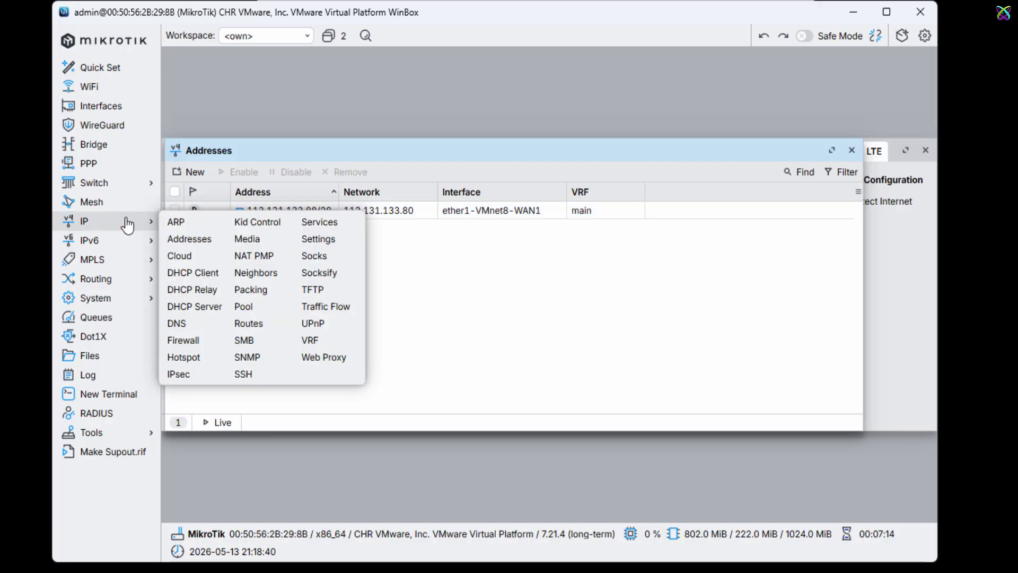
{"action": "left_click", "coordinate": [221, 278]}
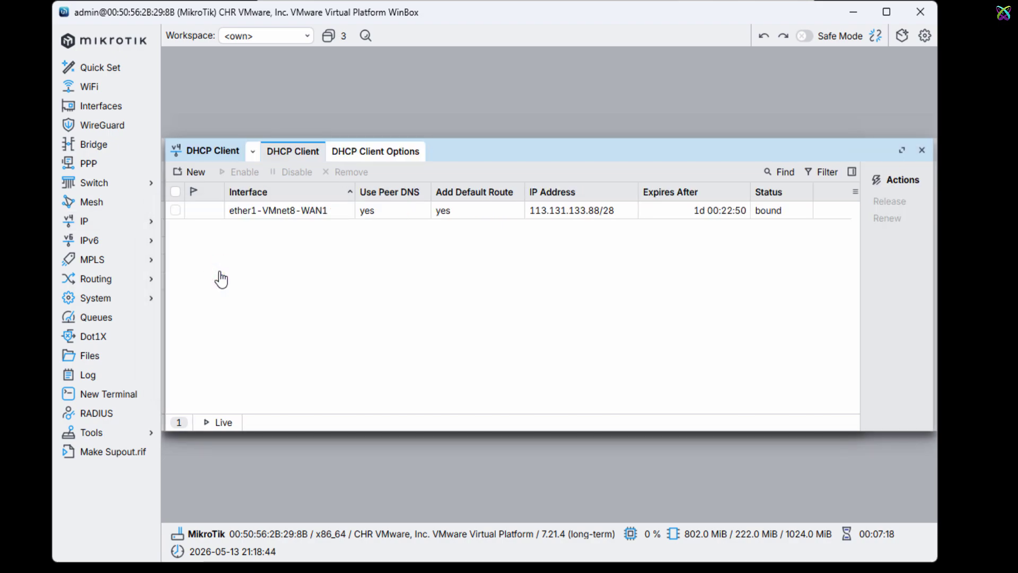
{"action": "left_click", "coordinate": [244, 213]}
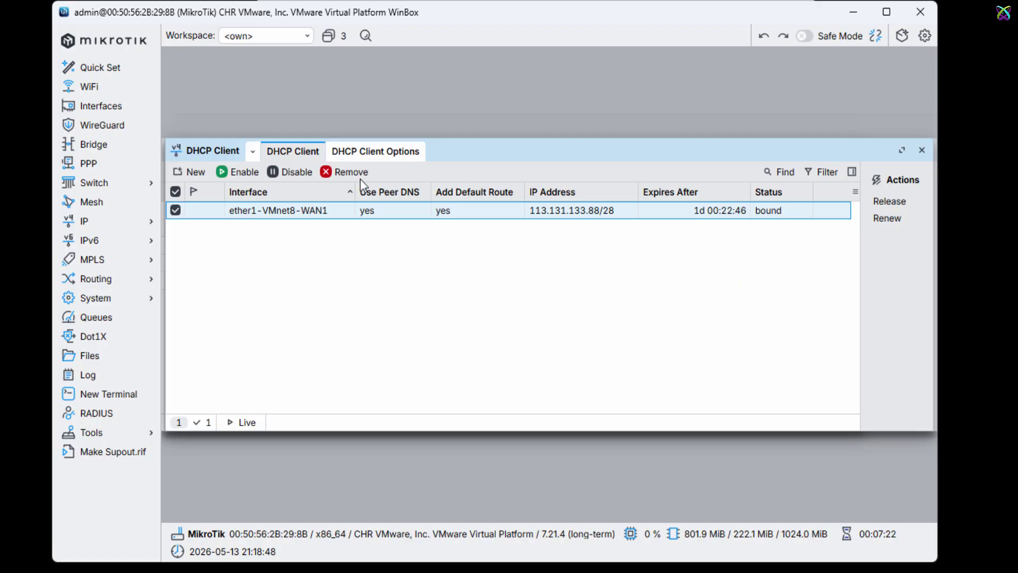
Step: Add a new DHCP client on interface ether2-VMnet1-WAN2 and check it in the list
{"action": "left_click", "coordinate": [194, 173]}
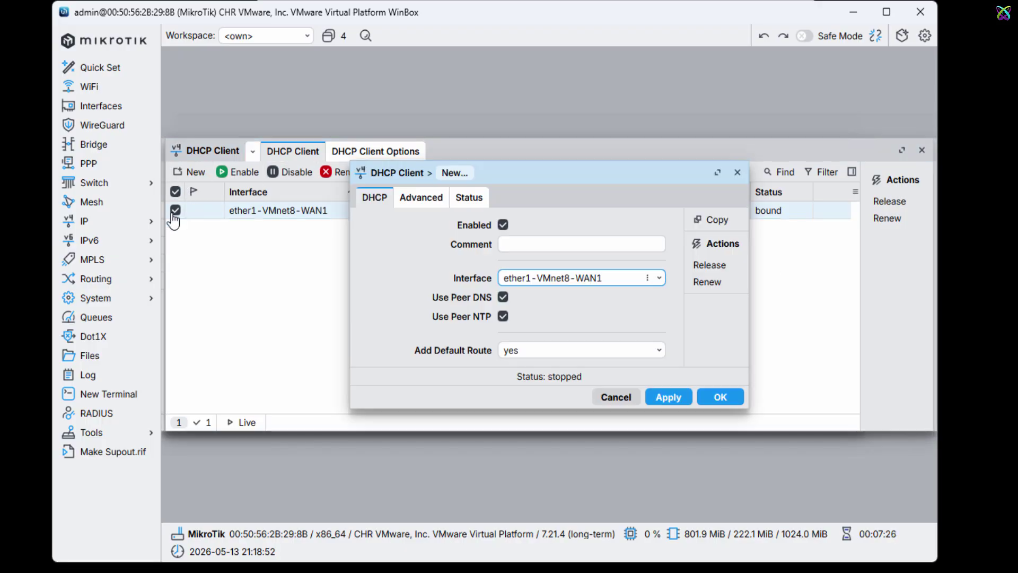
{"action": "left_click", "coordinate": [659, 279]}
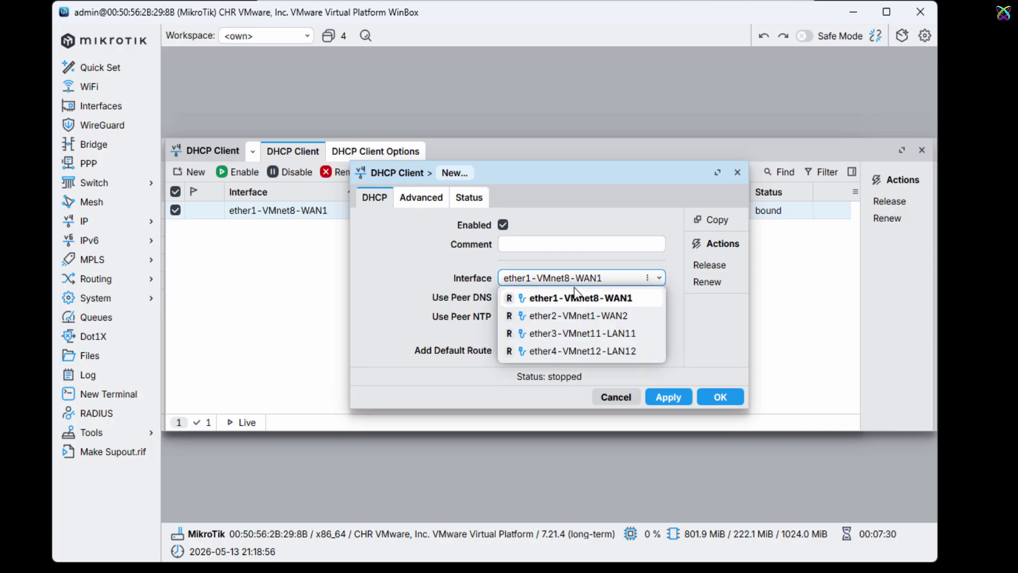
{"action": "left_click", "coordinate": [630, 316]}
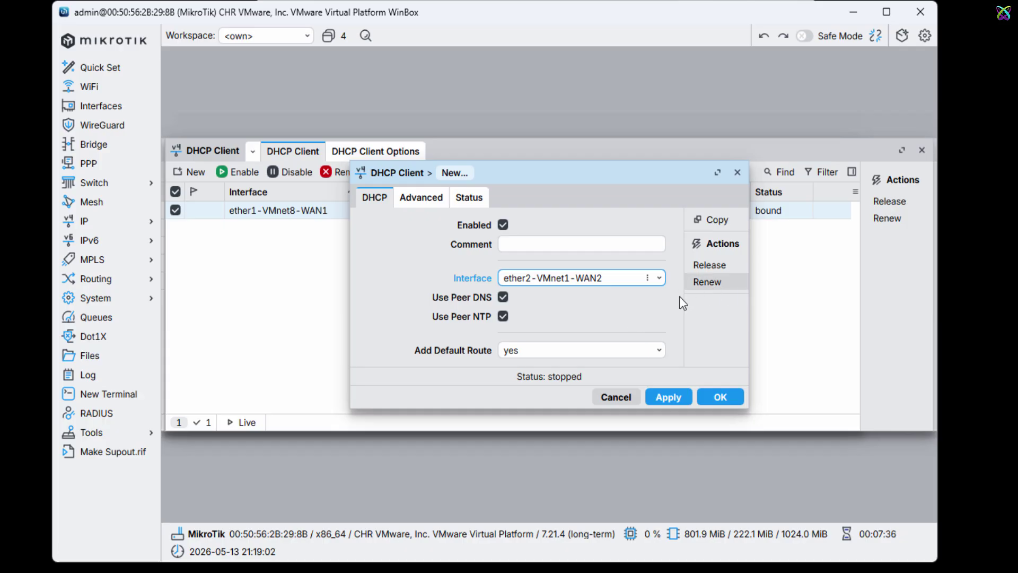
{"action": "left_click", "coordinate": [682, 402]}
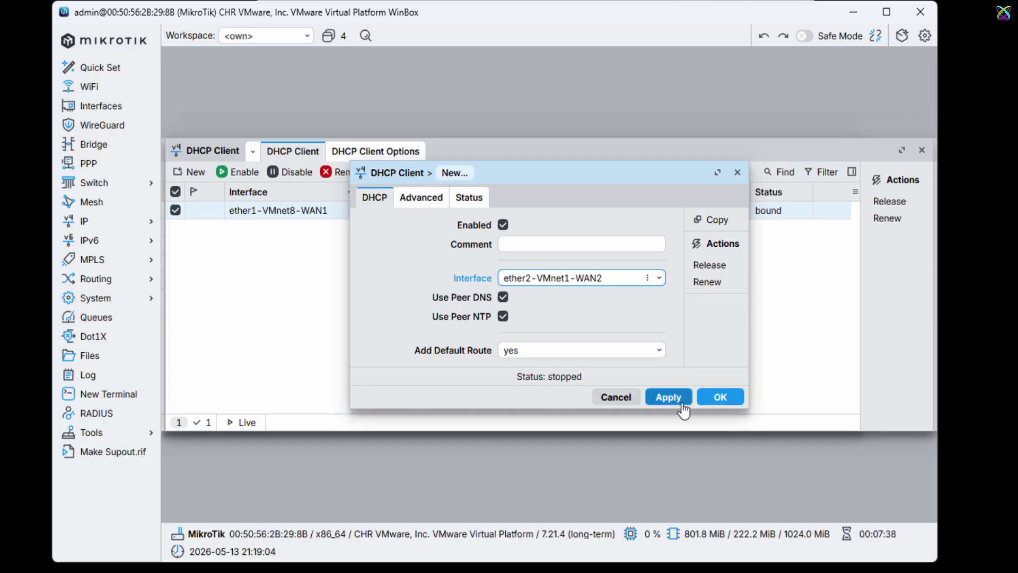
{"action": "left_click", "coordinate": [740, 404]}
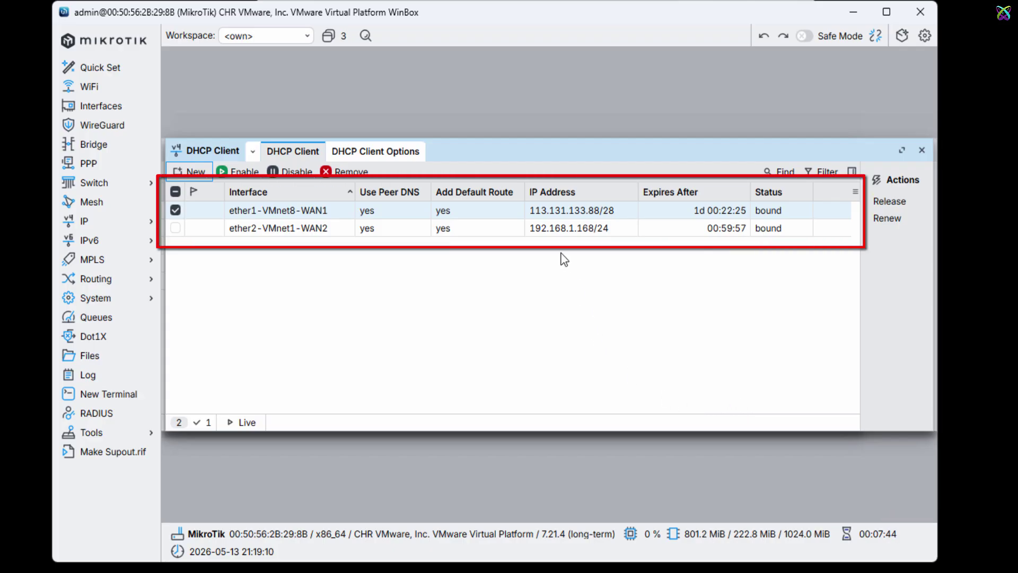
{"action": "left_click", "coordinate": [556, 232]}
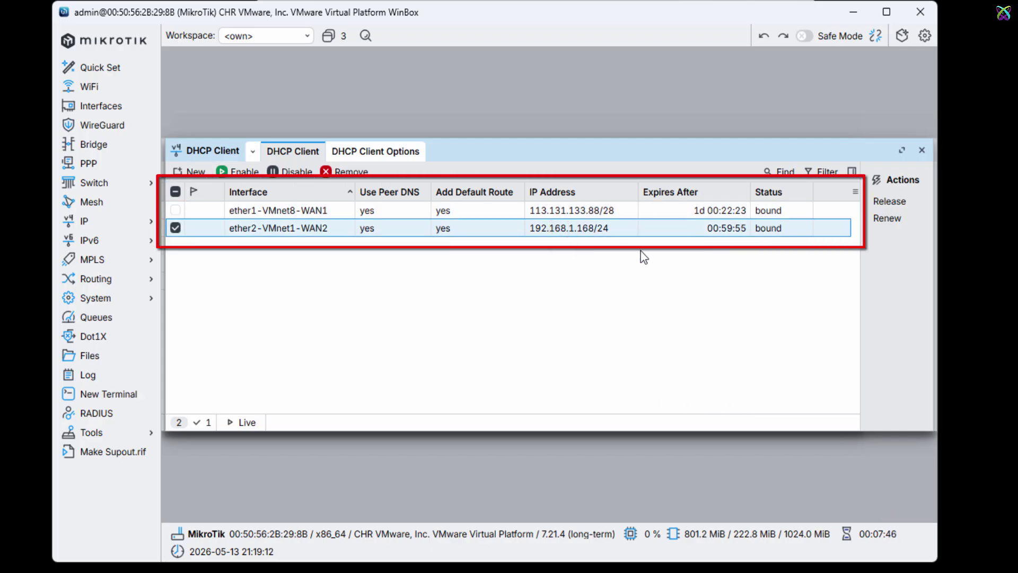
{"action": "left_click", "coordinate": [613, 210]}
{"action": "left_click", "coordinate": [610, 228]}
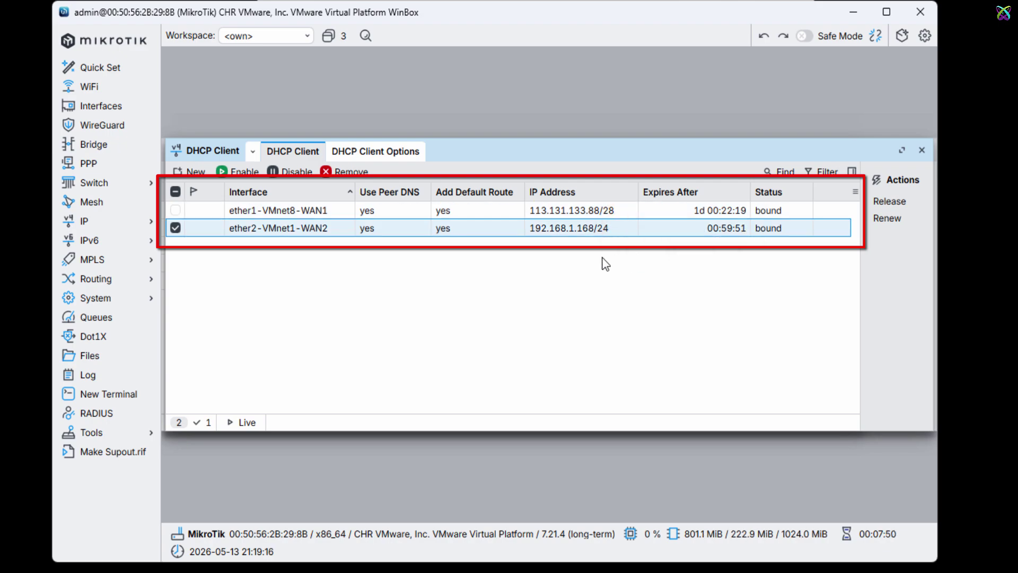
Step: Add static address 10.16.11.1/24 on interface ether3-VMnet11-LAN11
{"action": "left_click", "coordinate": [924, 151]}
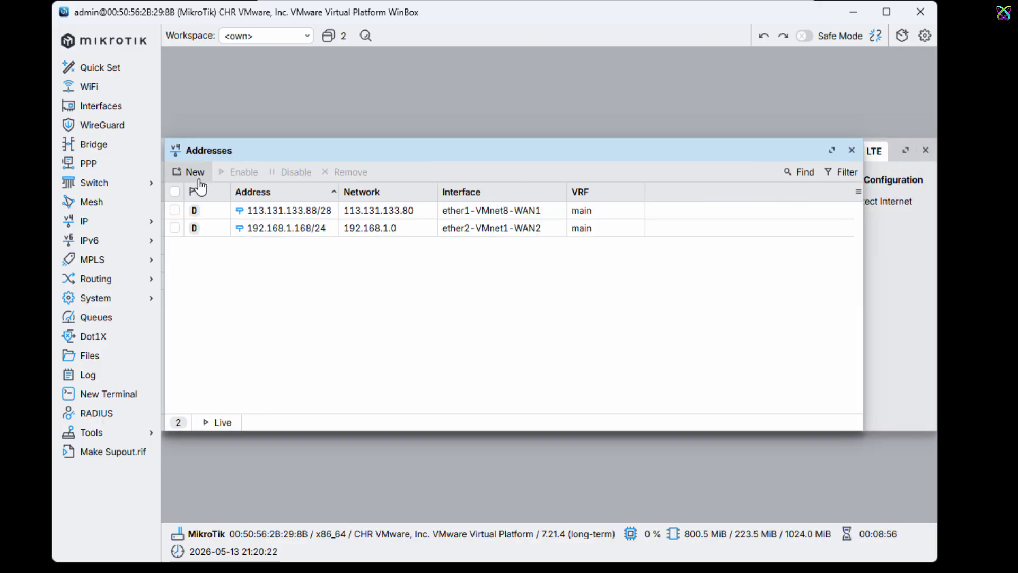
{"action": "left_click", "coordinate": [195, 172]}
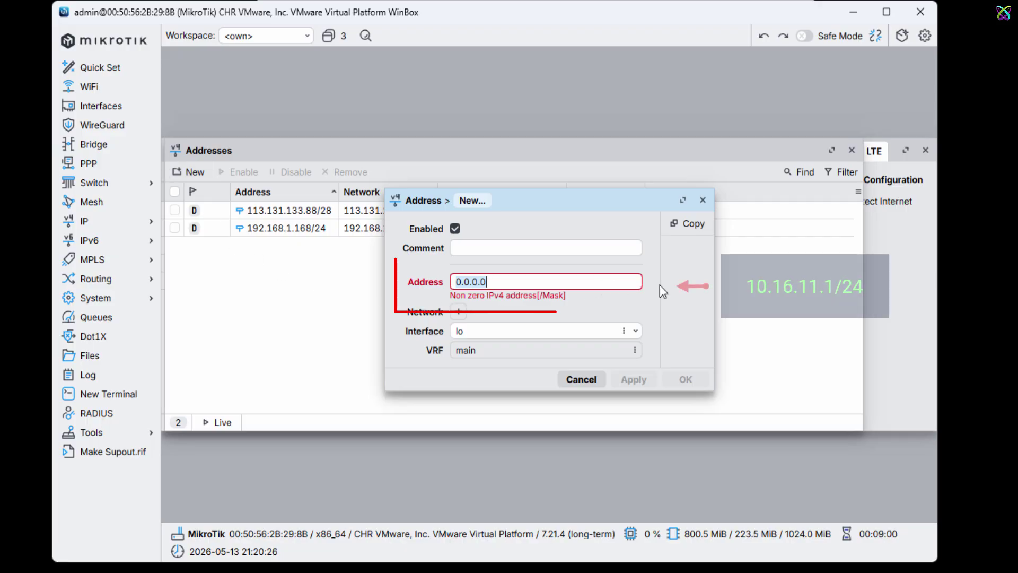
{"action": "type", "text": "10.16.11"}
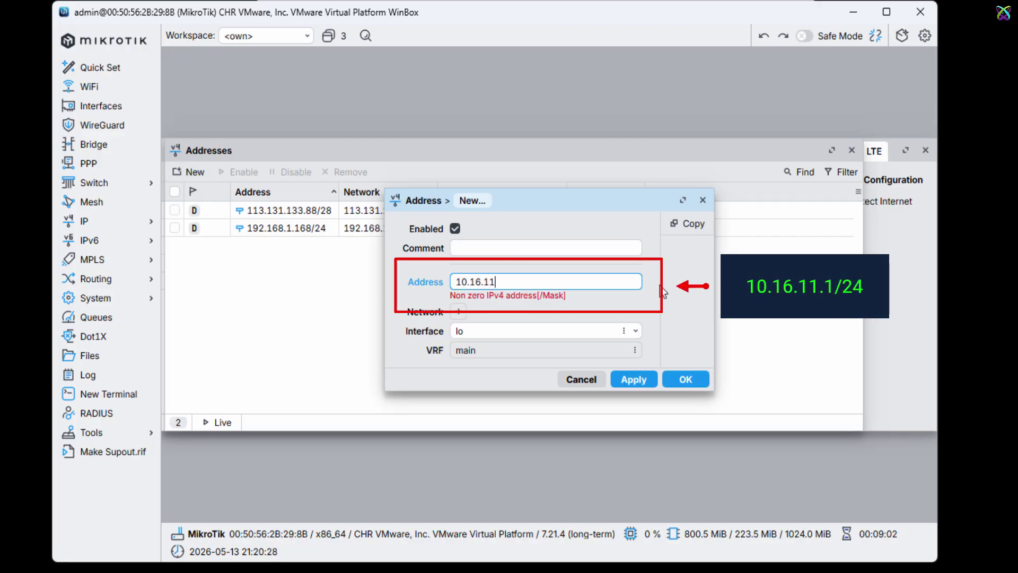
{"action": "type", "text": ".1/24"}
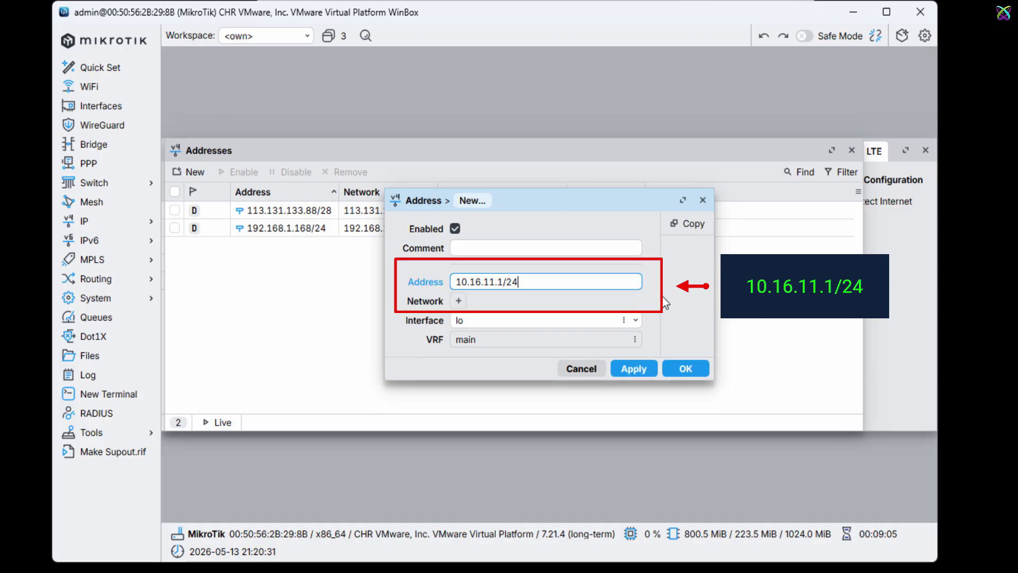
{"action": "left_click", "coordinate": [636, 321]}
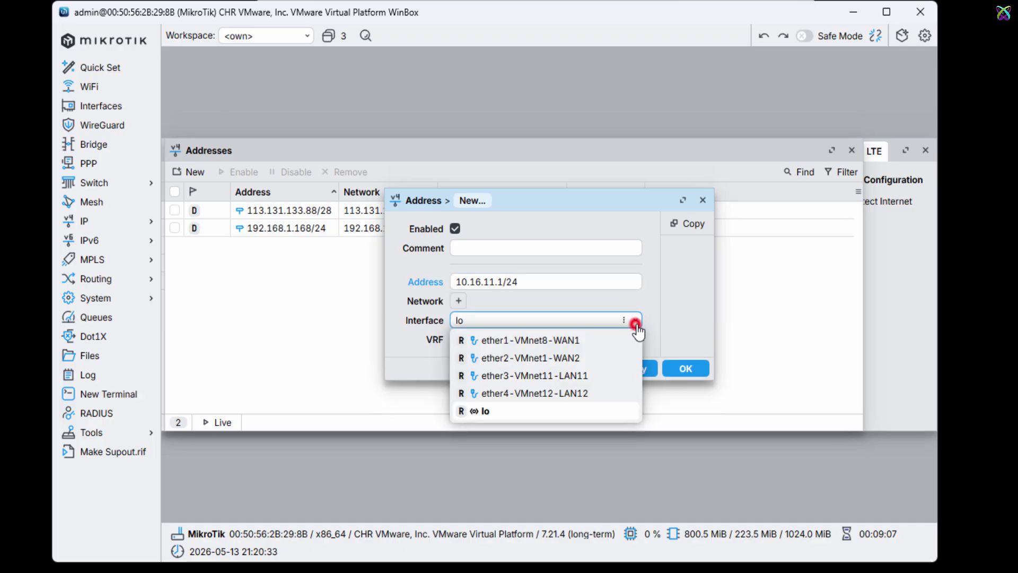
{"action": "left_click", "coordinate": [577, 377]}
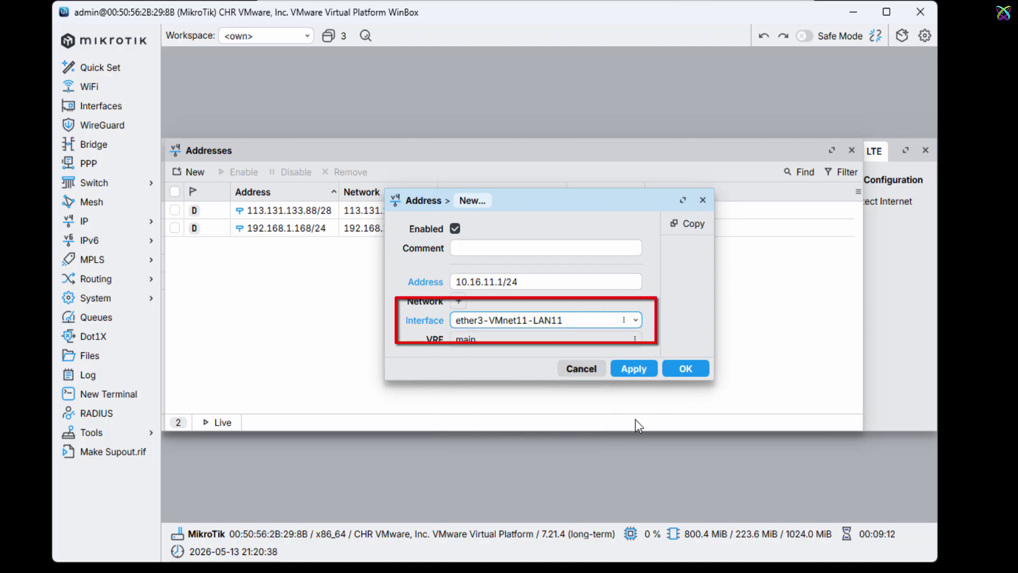
{"action": "left_click", "coordinate": [635, 375]}
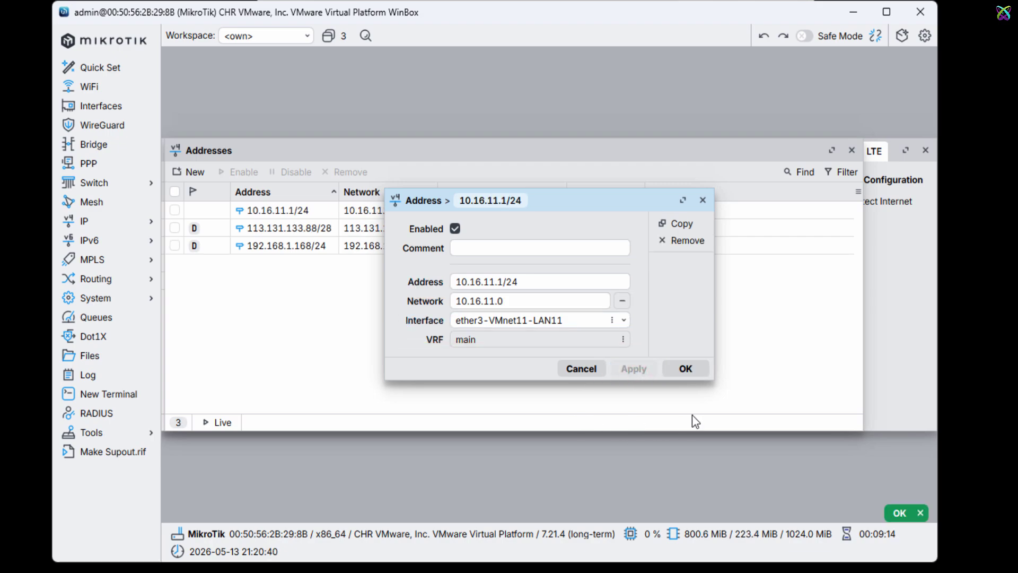
{"action": "left_click", "coordinate": [692, 374]}
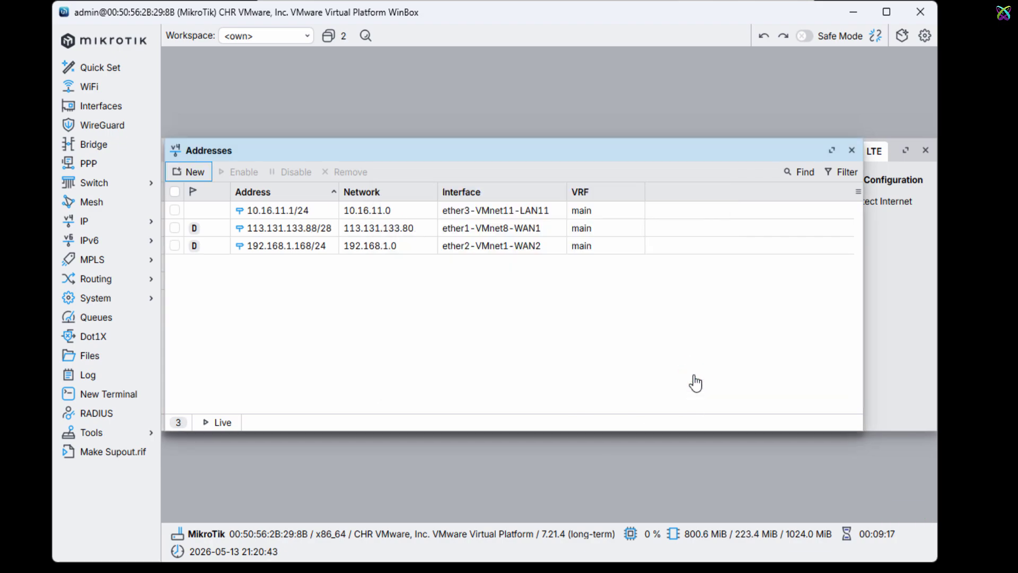
Step: Add address 10.16.12.1/24 on interface ether4-VMnet12-LAN12
{"action": "left_click", "coordinate": [281, 213]}
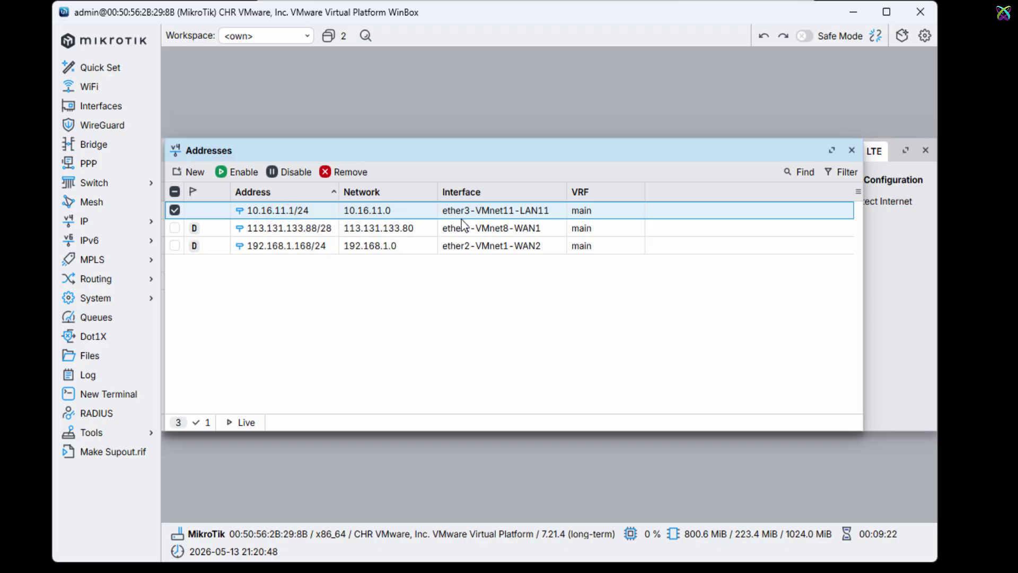
{"action": "left_click", "coordinate": [196, 171]}
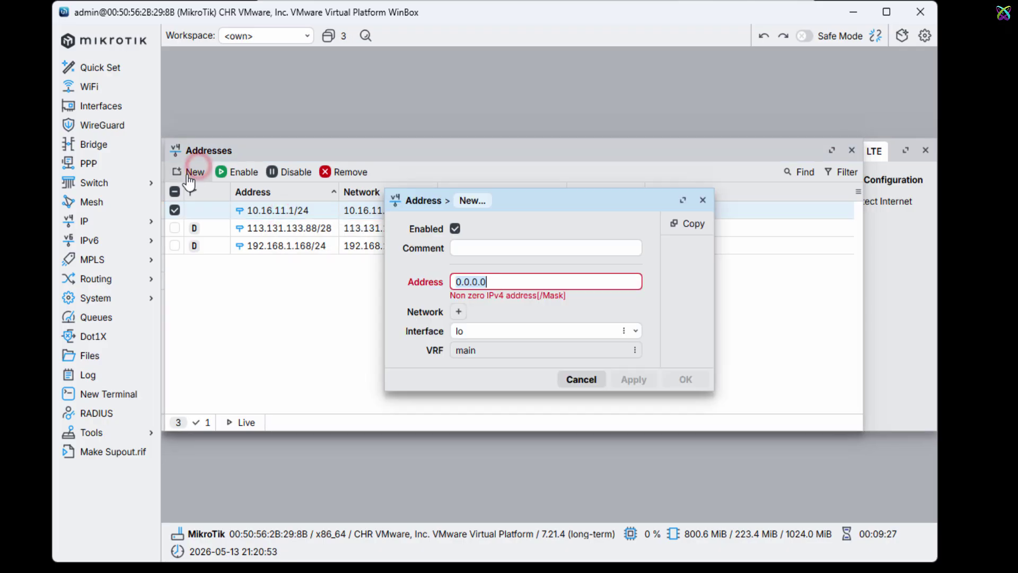
{"action": "type", "text": "10"}
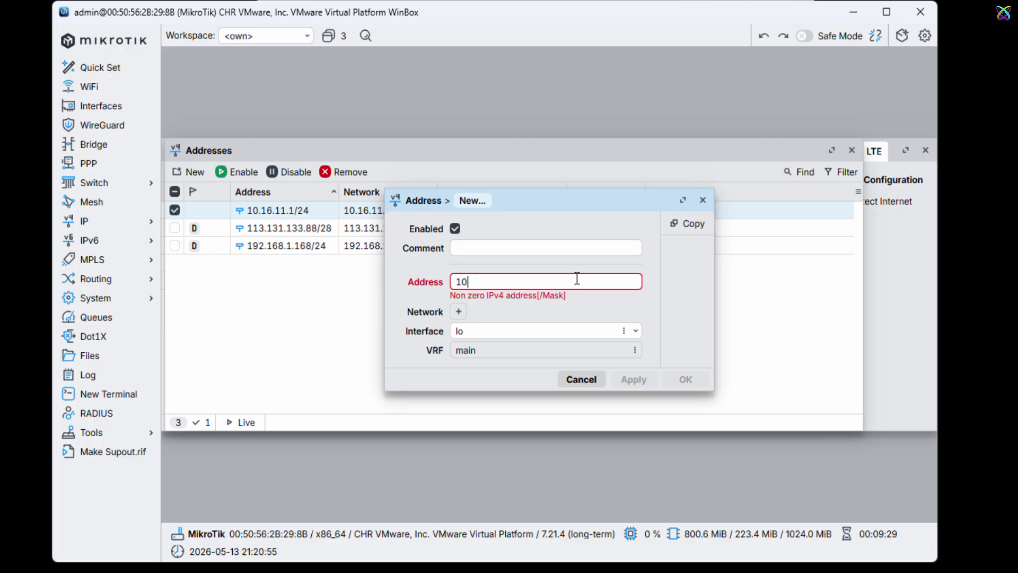
{"action": "type", "text": ".16.12.1"}
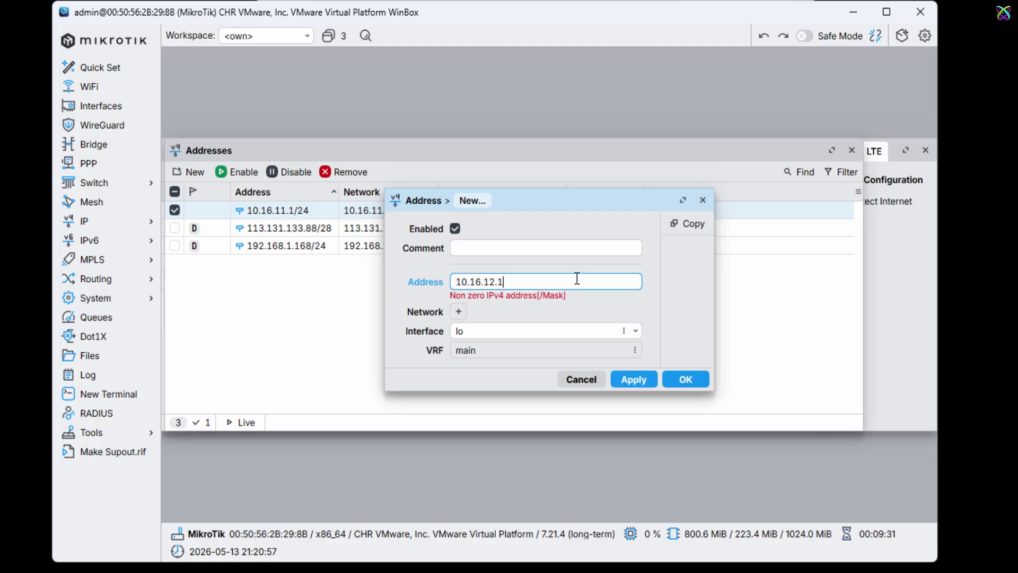
{"action": "type", "text": "/24"}
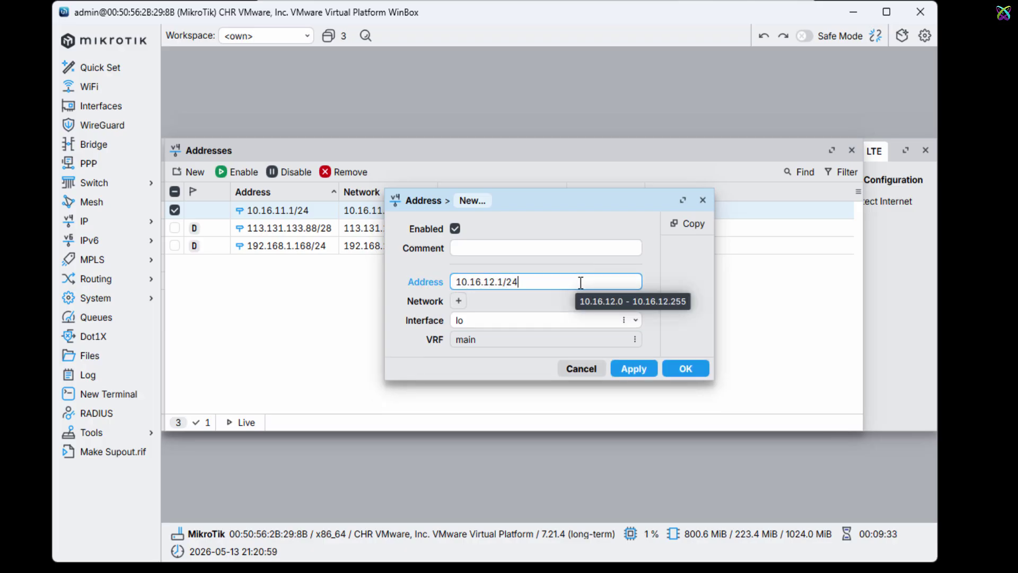
{"action": "left_click", "coordinate": [635, 319]}
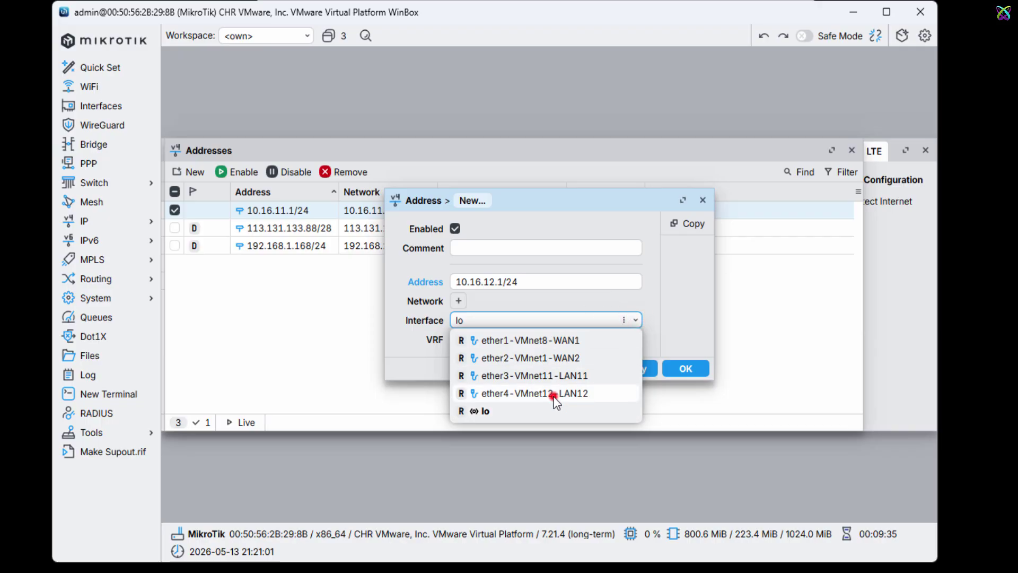
{"action": "left_click", "coordinate": [552, 393]}
{"action": "left_click", "coordinate": [642, 368]}
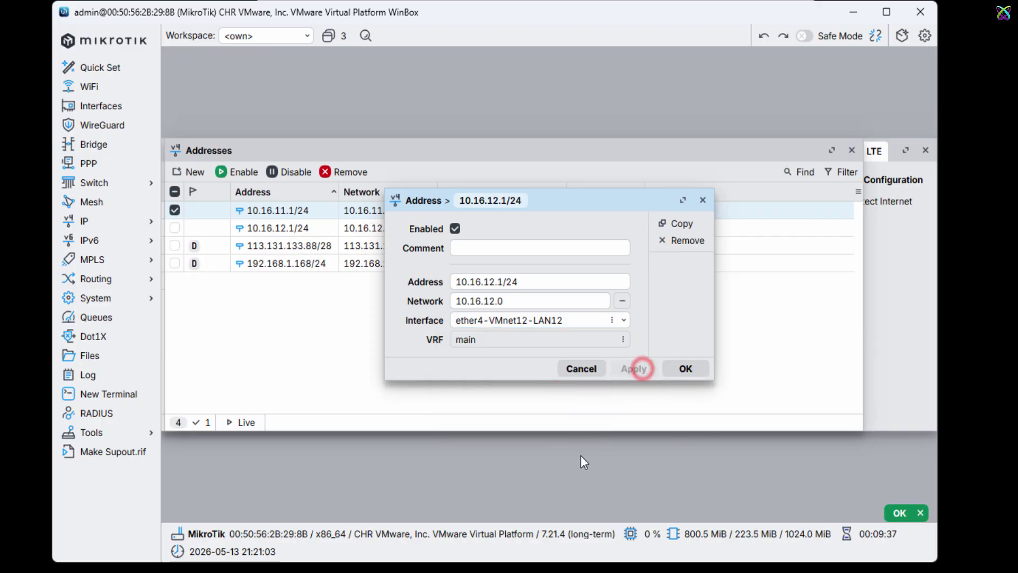
{"action": "left_click", "coordinate": [686, 369]}
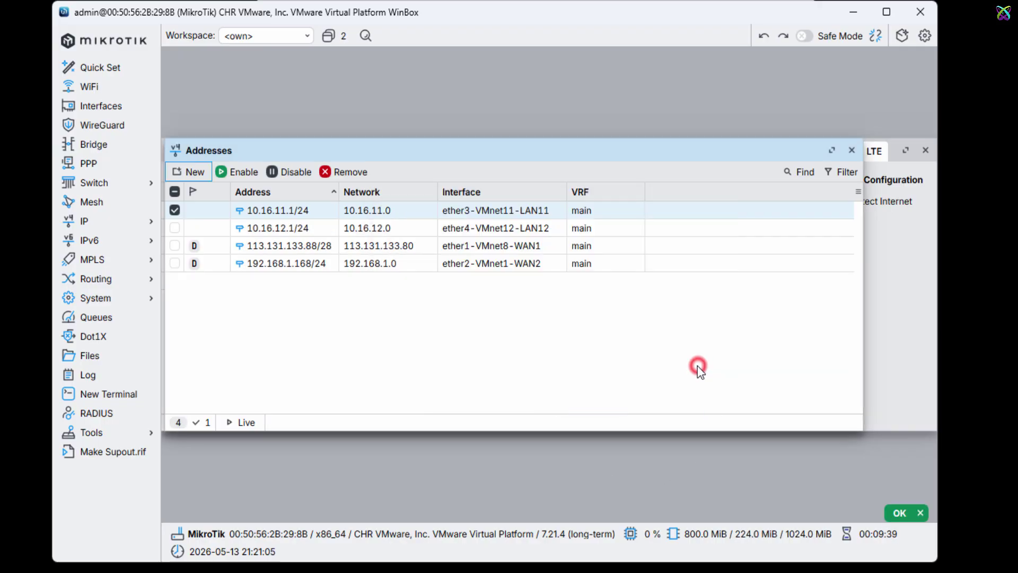
{"action": "left_click", "coordinate": [396, 214]}
Step: Cancel the adapter Advanced Settings and close MIK-01's Virtual Machine Settings without changes
{"action": "left_click", "coordinate": [396, 228]}
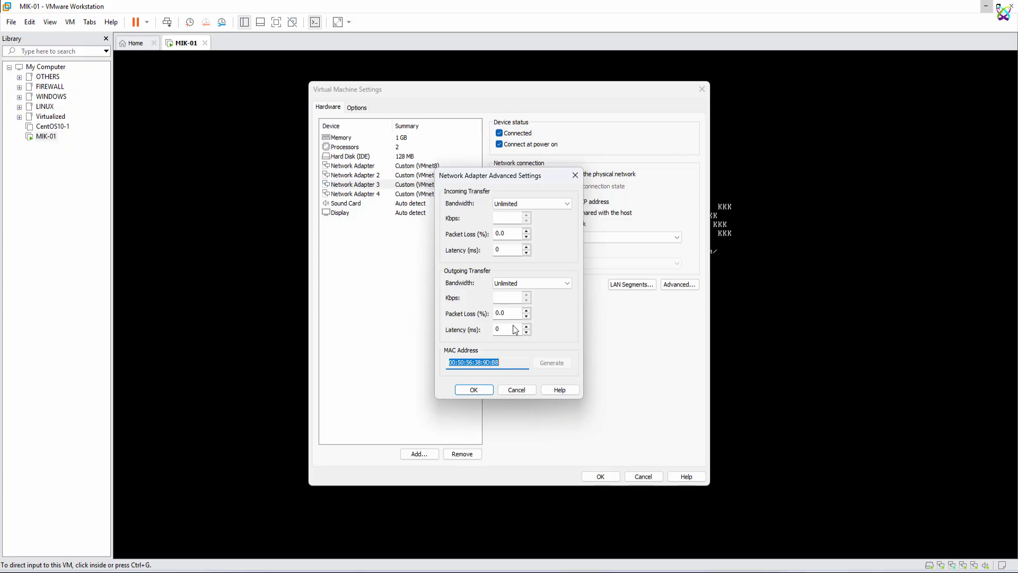
{"action": "left_click", "coordinate": [528, 389]}
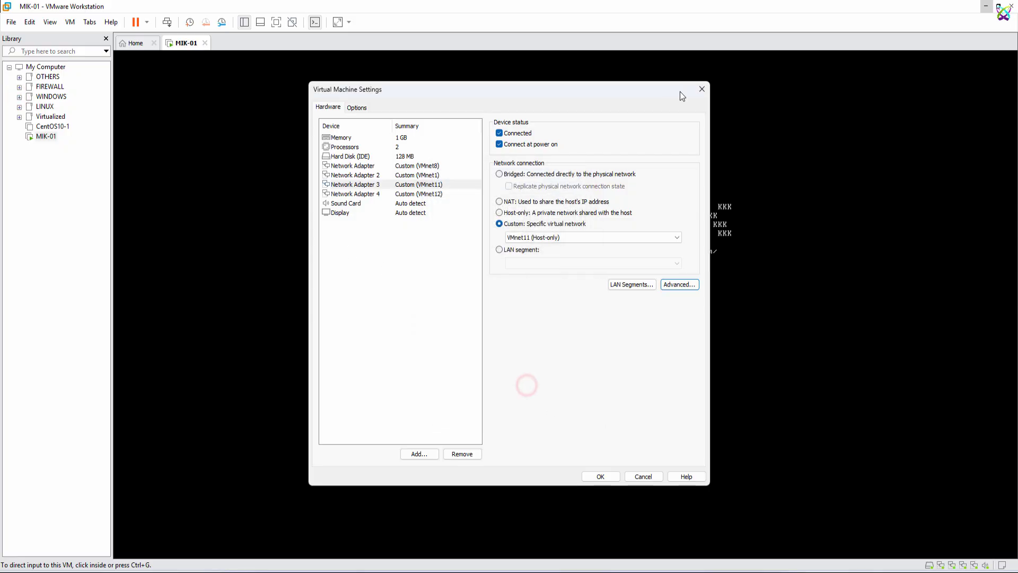
{"action": "left_click", "coordinate": [702, 89]}
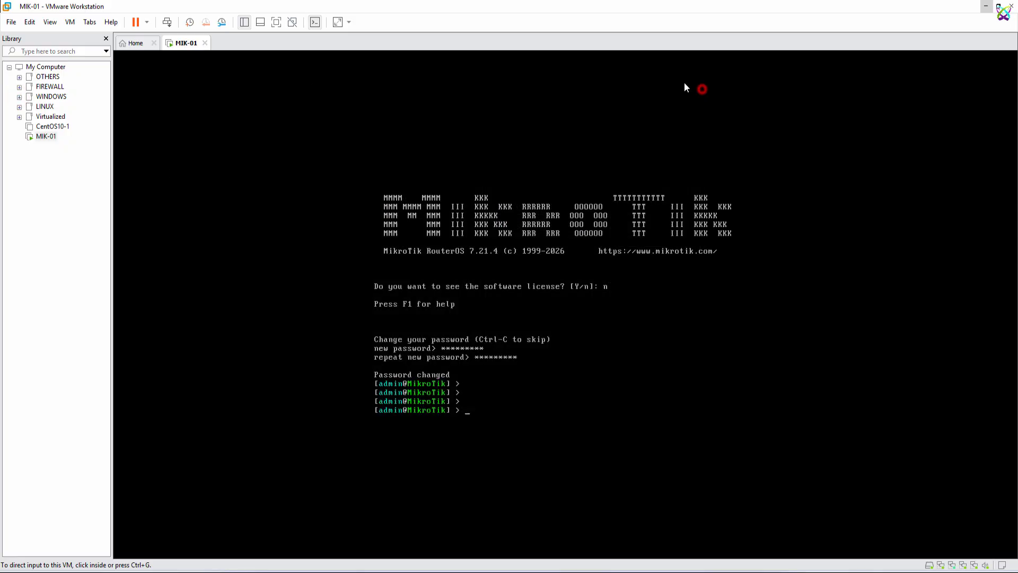
Step: Open the TEST1 virtual machine from the WINDOWS library group in its own tab
{"action": "left_click", "coordinate": [20, 98]}
{"action": "left_click", "coordinate": [20, 98]}
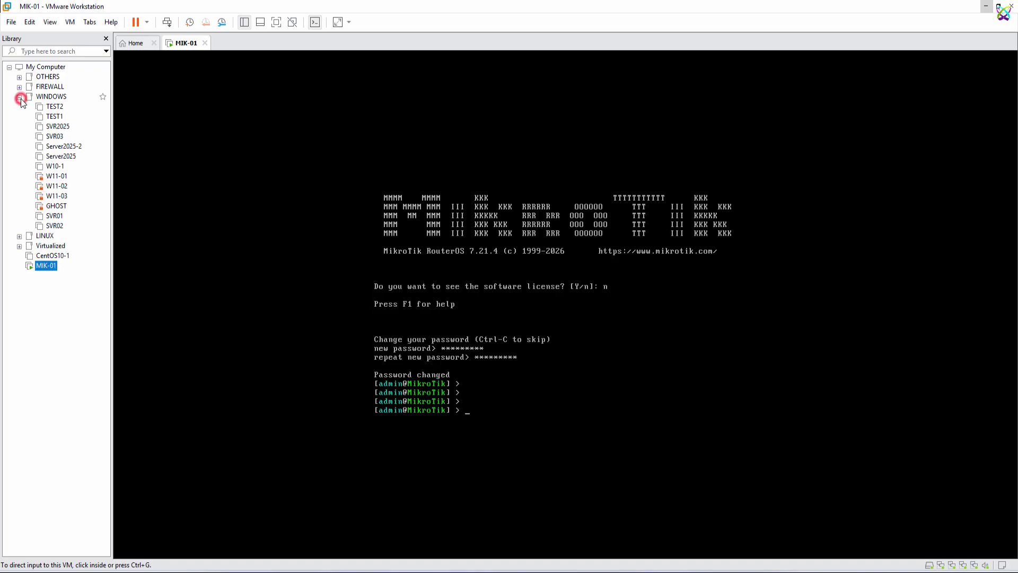
{"action": "left_click", "coordinate": [53, 117]}
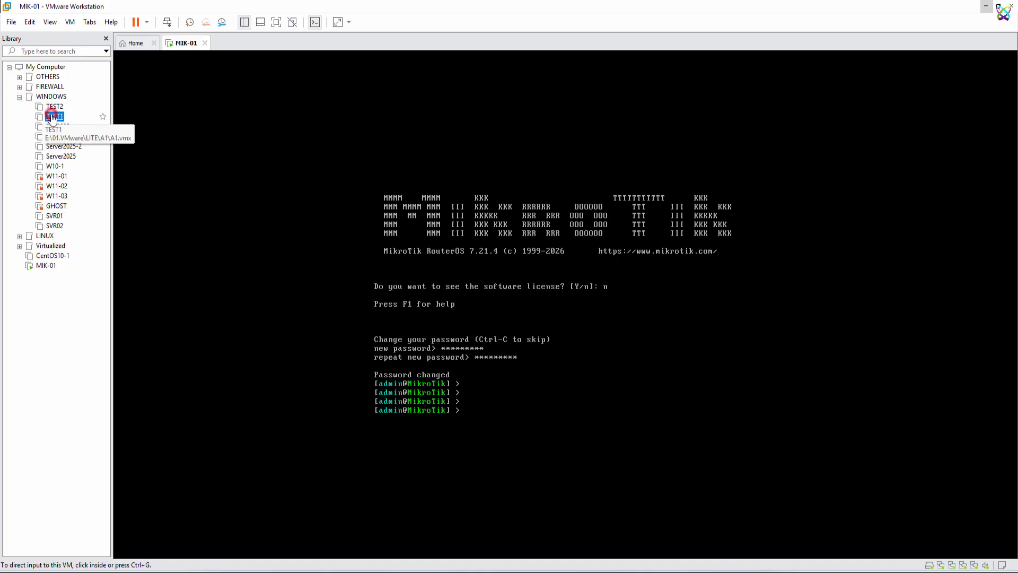
{"action": "double_click", "coordinate": [55, 117]}
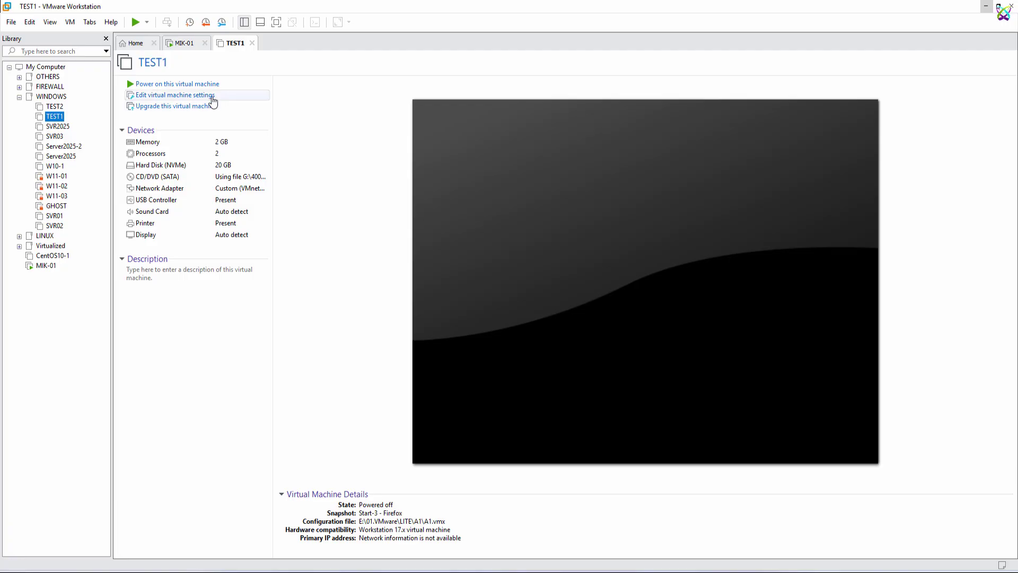
Step: Confirm TEST1's network adapter stays on VMnet11 (Host-only) and save the settings
{"action": "left_click", "coordinate": [209, 96]}
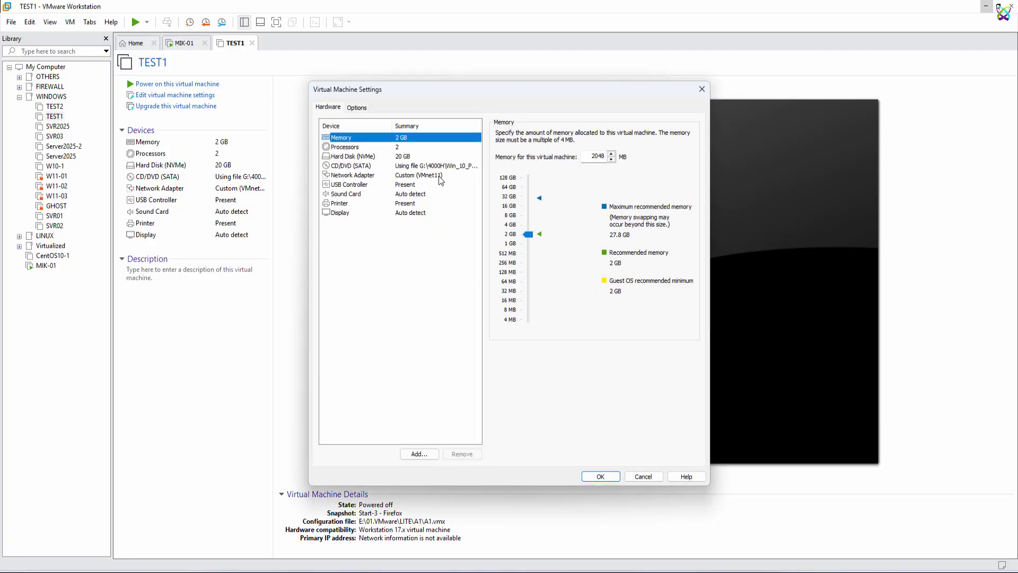
{"action": "left_click", "coordinate": [440, 177]}
{"action": "left_click", "coordinate": [568, 238]}
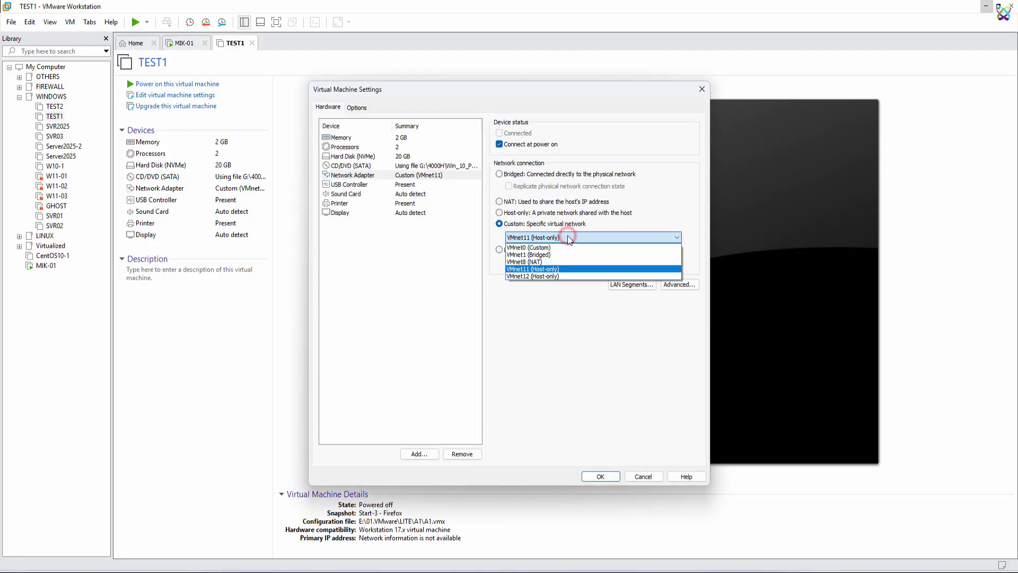
{"action": "left_click", "coordinate": [569, 238]}
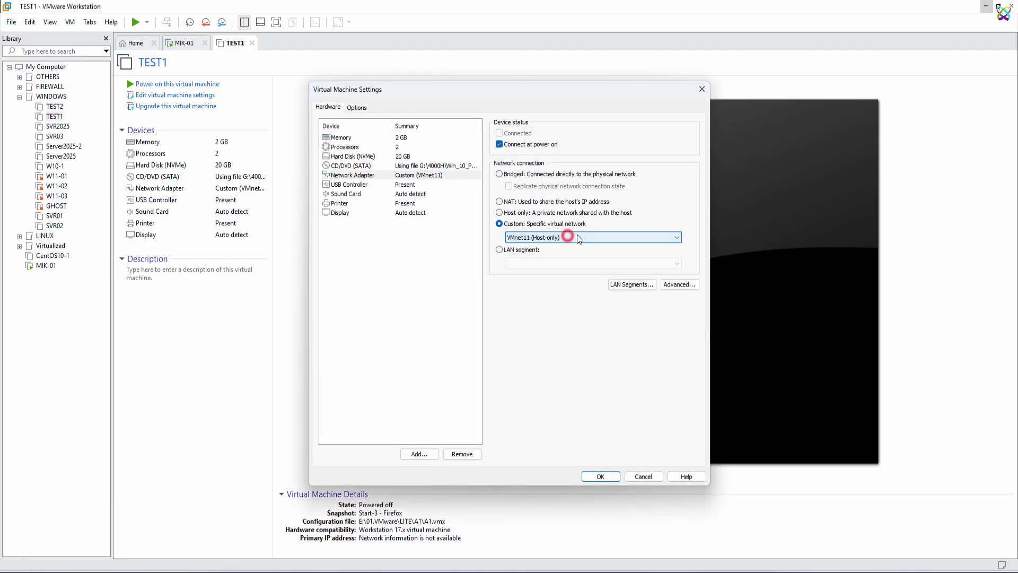
{"action": "left_click", "coordinate": [612, 477]}
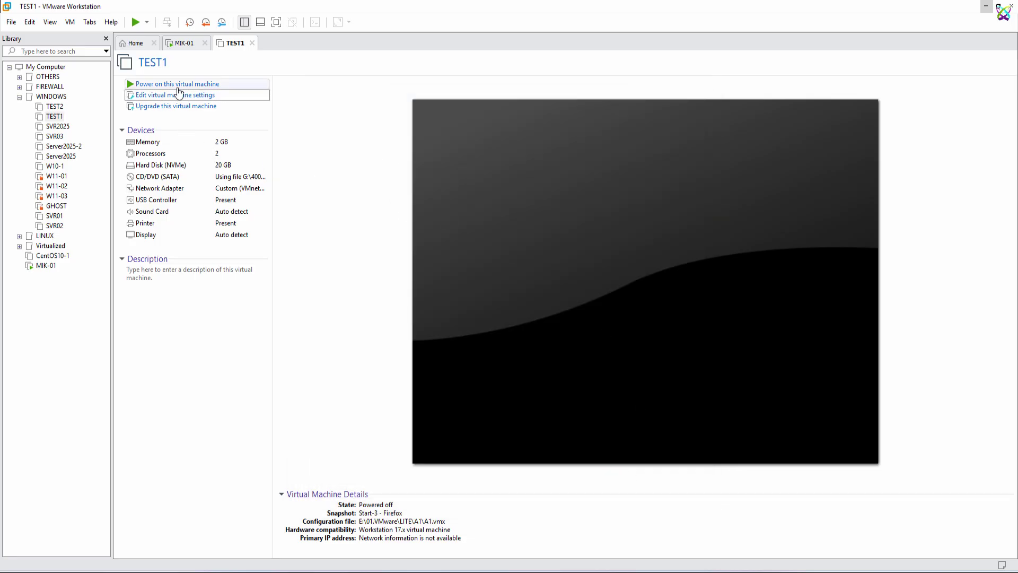
Step: Power on TEST1 and open Ethernet0's IPv4 properties via Network and Sharing Center
{"action": "left_click", "coordinate": [175, 83]}
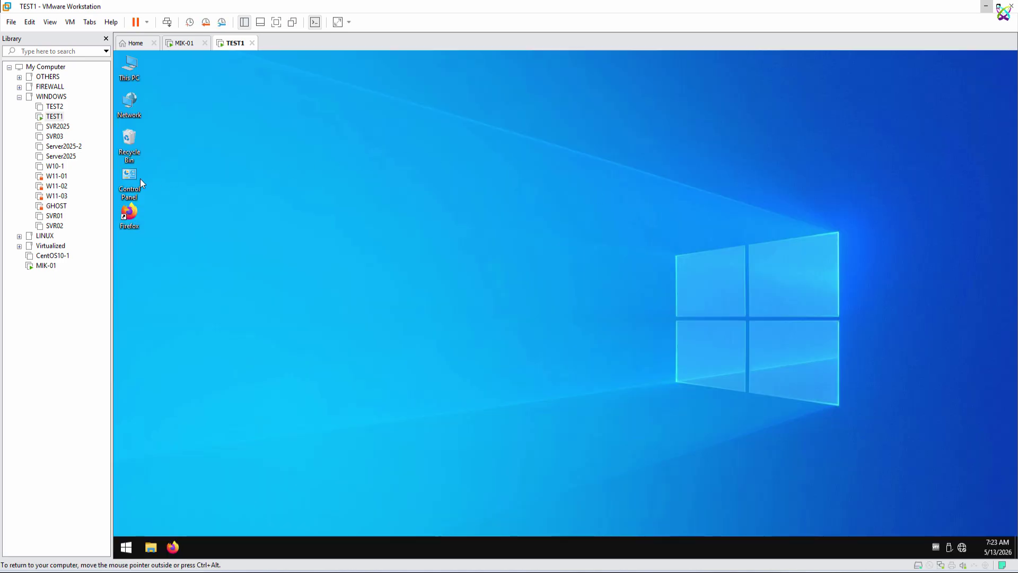
{"action": "double_click", "coordinate": [140, 179]}
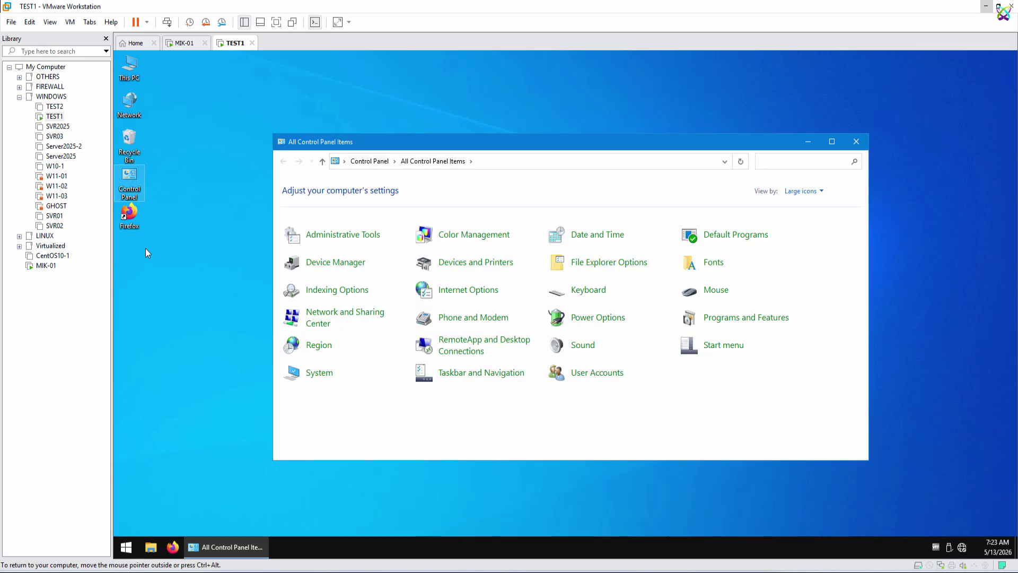
{"action": "left_click", "coordinate": [373, 318]}
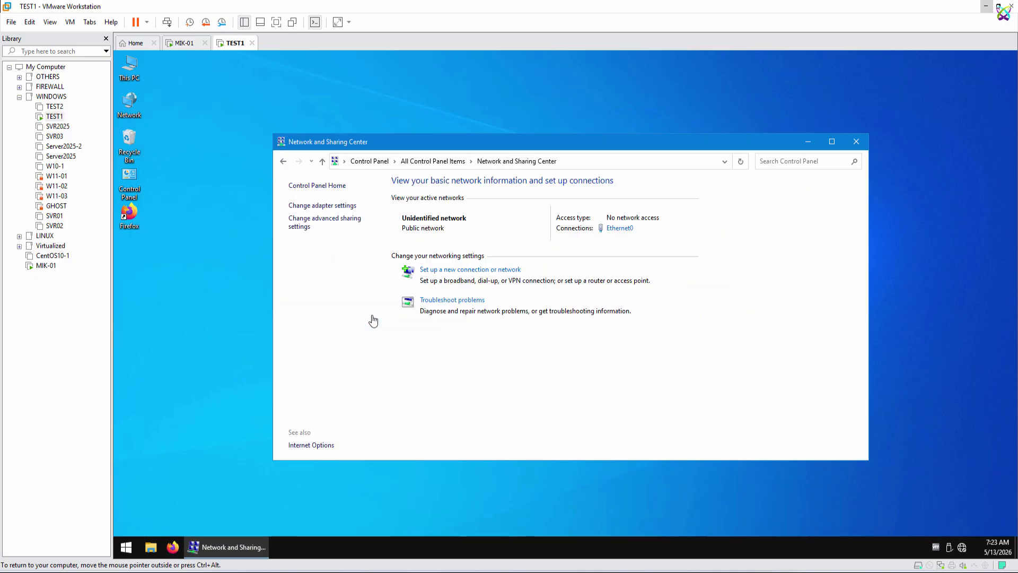
{"action": "left_click", "coordinate": [344, 206]}
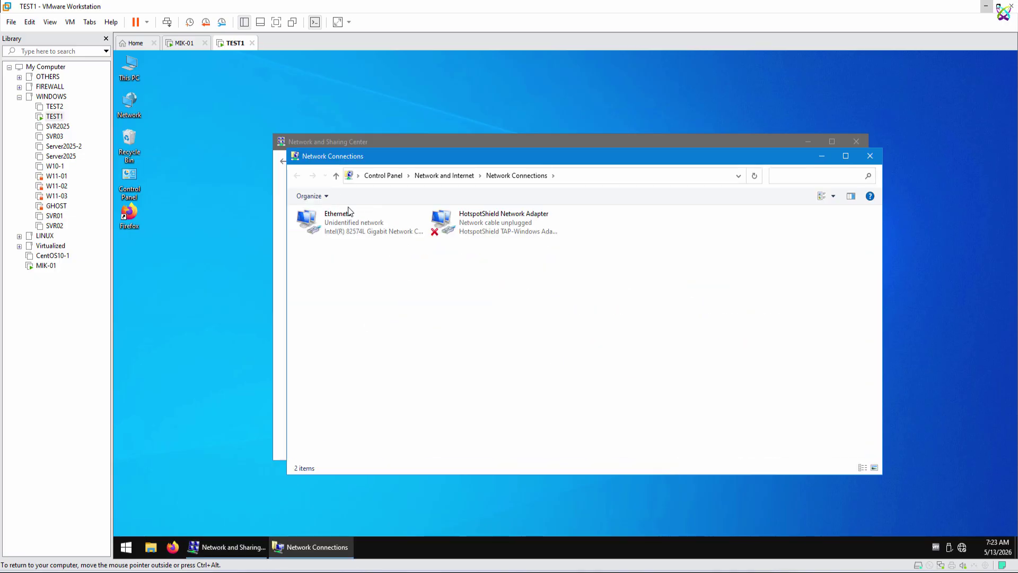
{"action": "right_click", "coordinate": [384, 225]}
{"action": "left_click", "coordinate": [413, 327]}
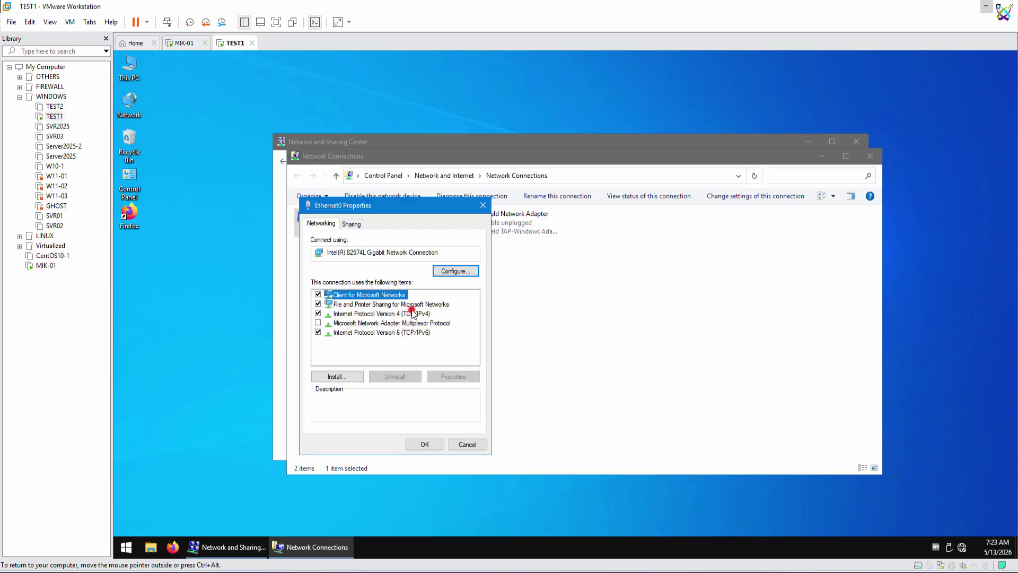
{"action": "double_click", "coordinate": [412, 313]}
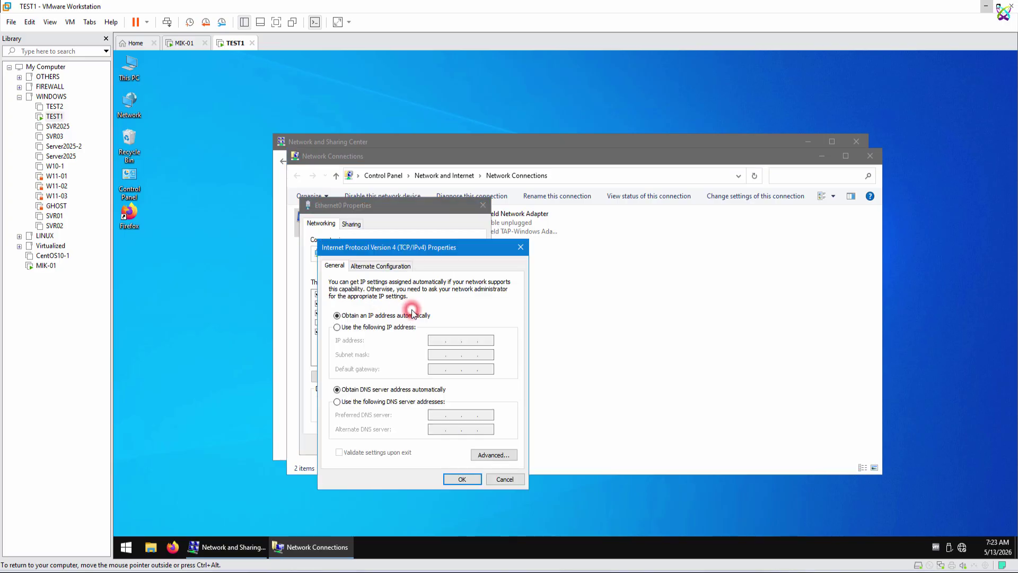
Step: Give Ethernet0 static IP 10.16.11.101, mask 255.255.255.0, gateway 10.16.11.1
{"action": "left_click", "coordinate": [383, 326]}
{"action": "left_click", "coordinate": [442, 340]}
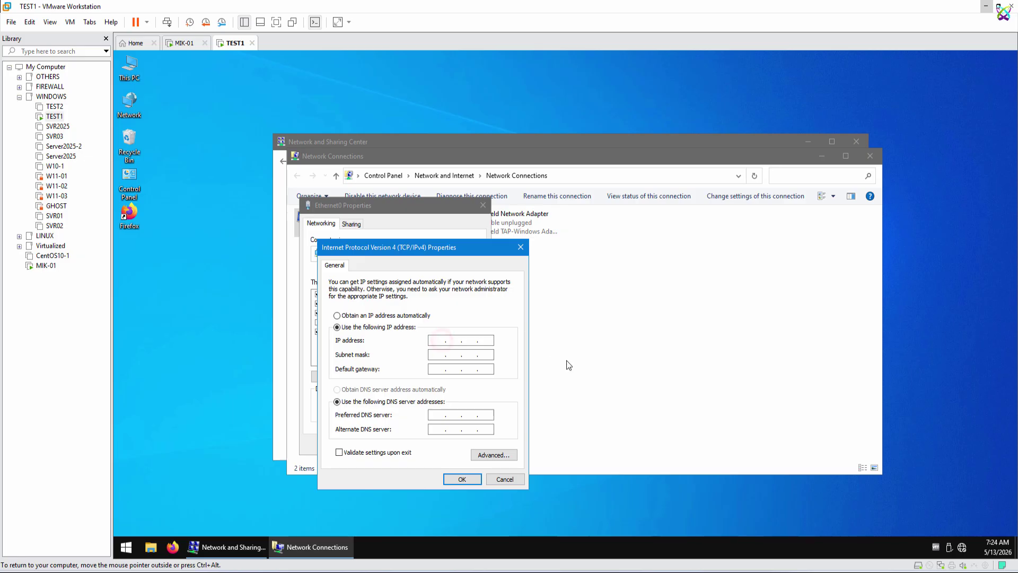
{"action": "type", "text": "10 . 16 . 11 . "}
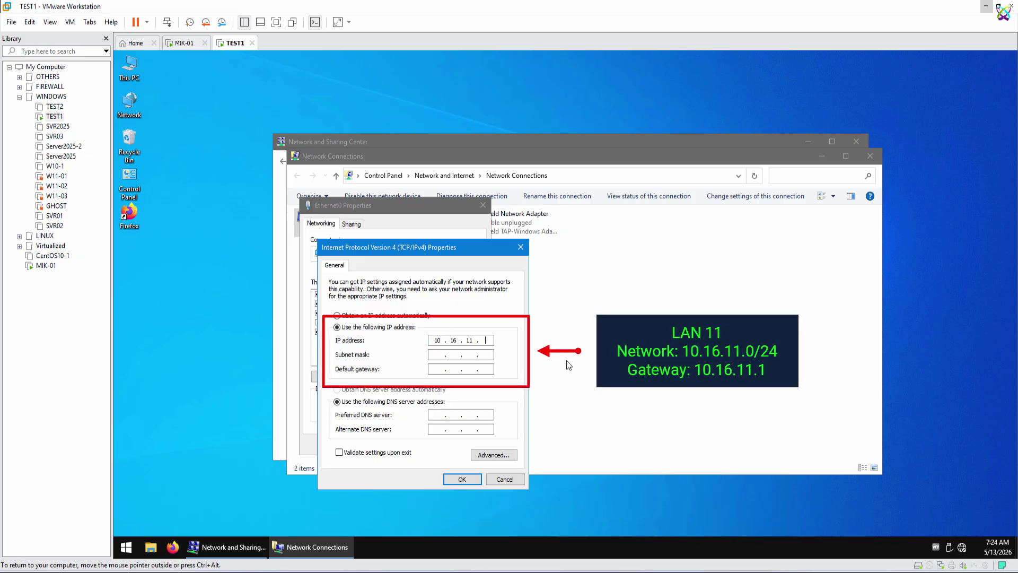
{"action": "type", "text": "101"}
{"action": "key", "text": "Tab"}
{"action": "type", "text": "255 . 255 . 255 . 0"}
{"action": "key", "text": "Tab"}
{"action": "type", "text": "10.16.11"}
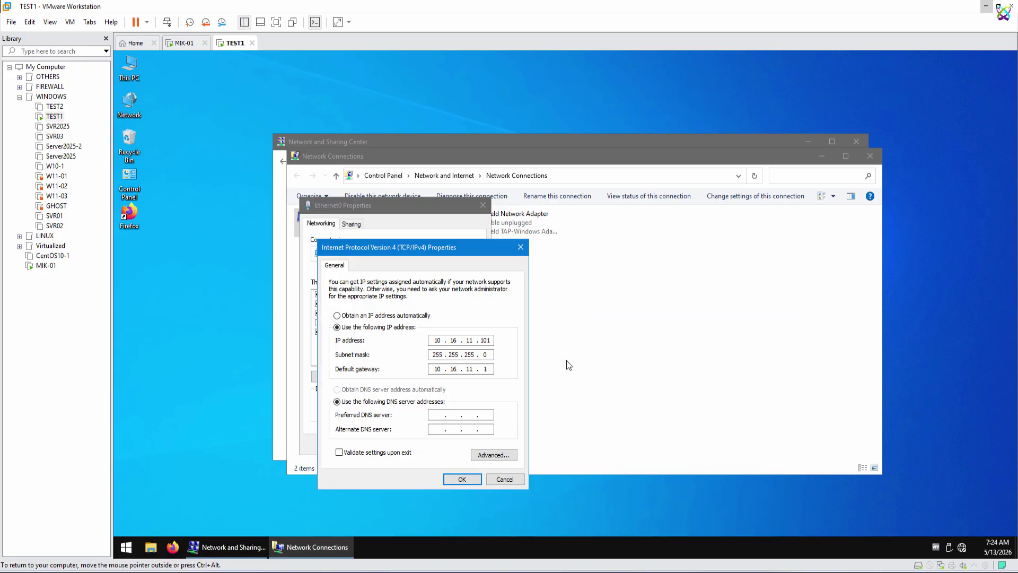
{"action": "left_click", "coordinate": [475, 483]}
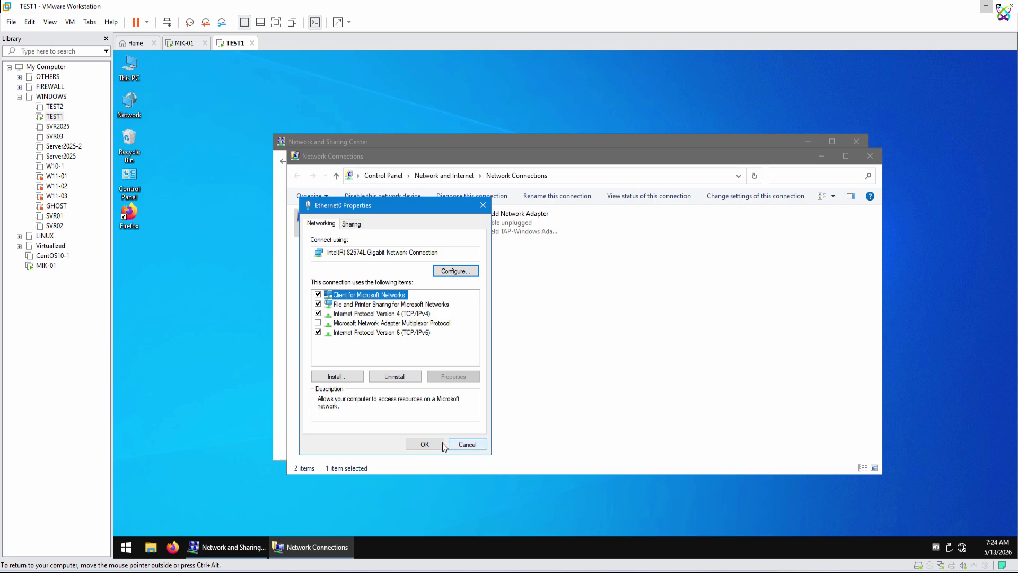
Step: Apply the adapter properties, allow network discovery, and close the network windows
{"action": "left_click", "coordinate": [442, 445]}
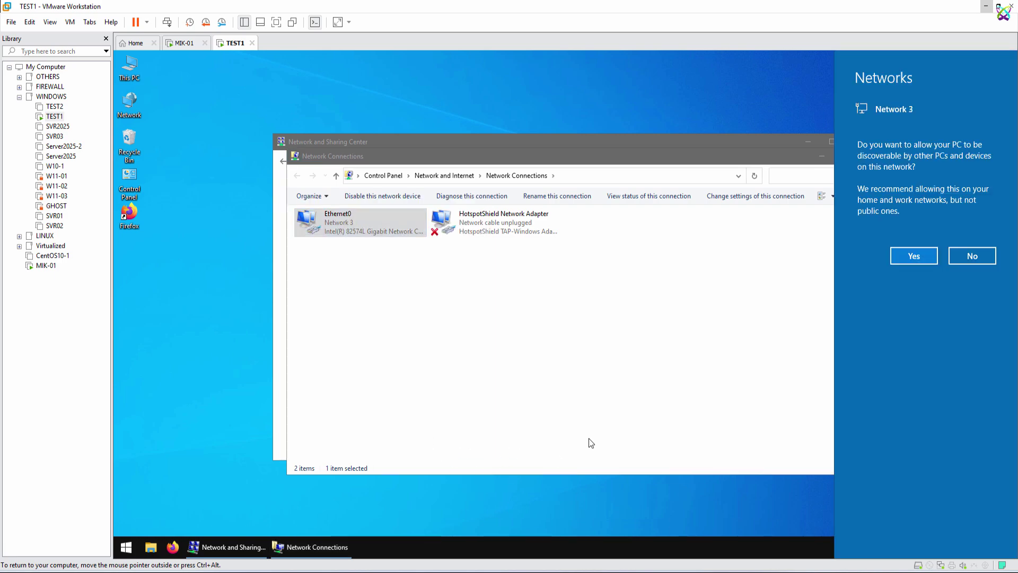
{"action": "left_click", "coordinate": [909, 258]}
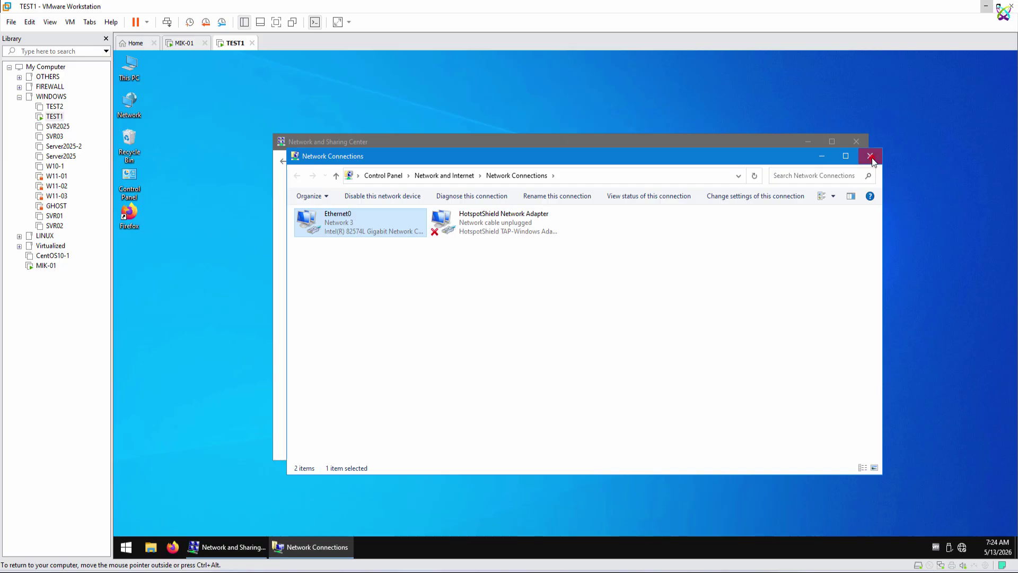
{"action": "left_click", "coordinate": [872, 158]}
{"action": "left_click", "coordinate": [863, 144]}
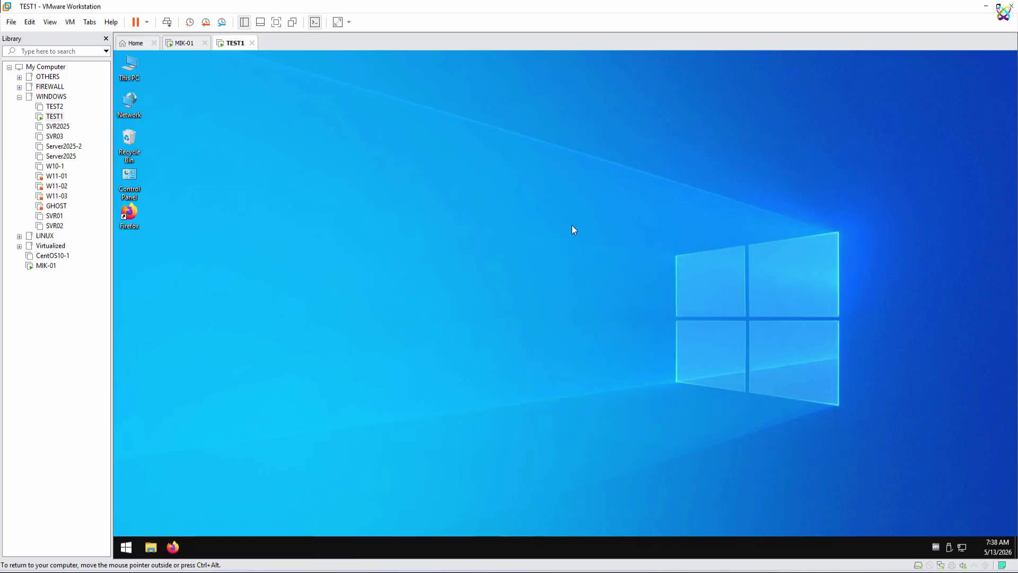
Step: In a cmd prompt, ping gateway 10.16.11.1, then run a continuous ping to 8.8.8.8
{"action": "key", "text": "super"}
{"action": "type", "text": "cmd"}
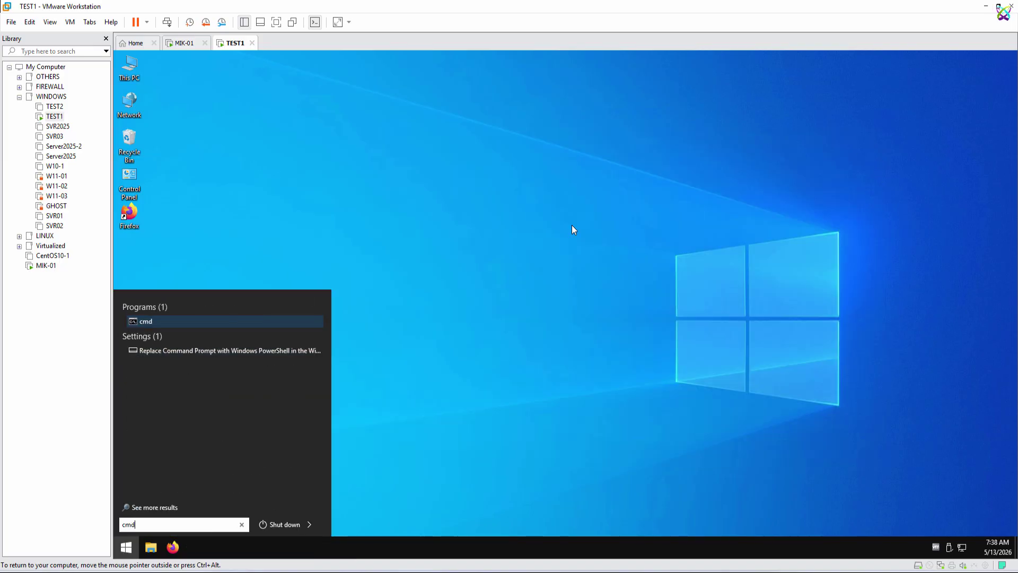
{"action": "key", "text": "Return"}
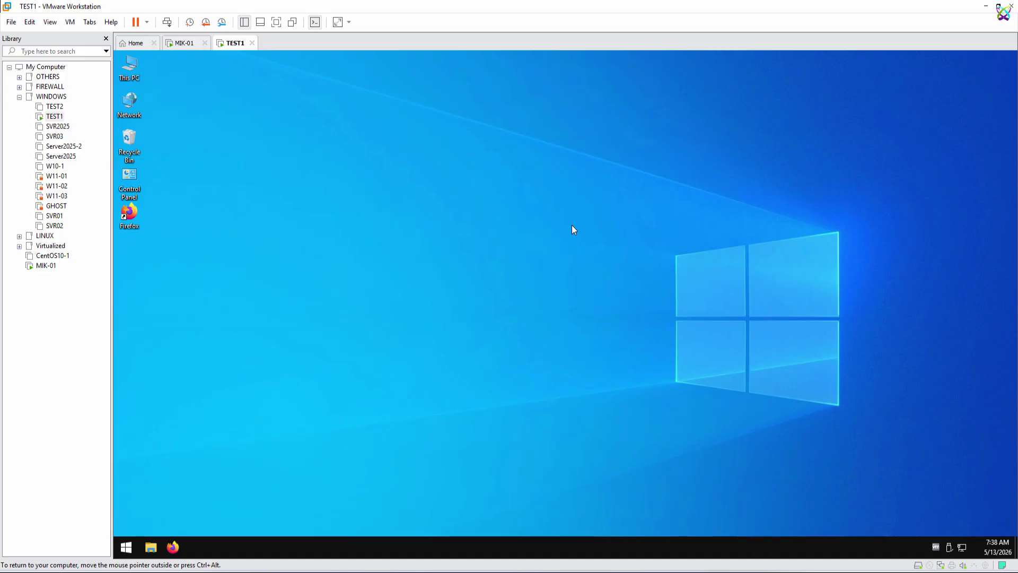
{"action": "type", "text": "ping 1"}
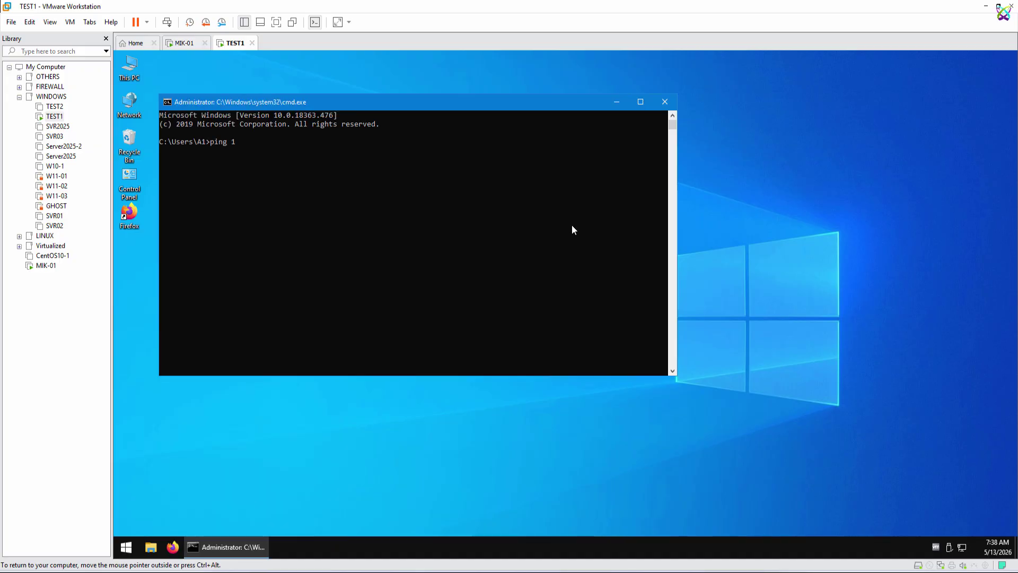
{"action": "type", "text": "0.16.11.1"}
{"action": "key", "text": "Return"}
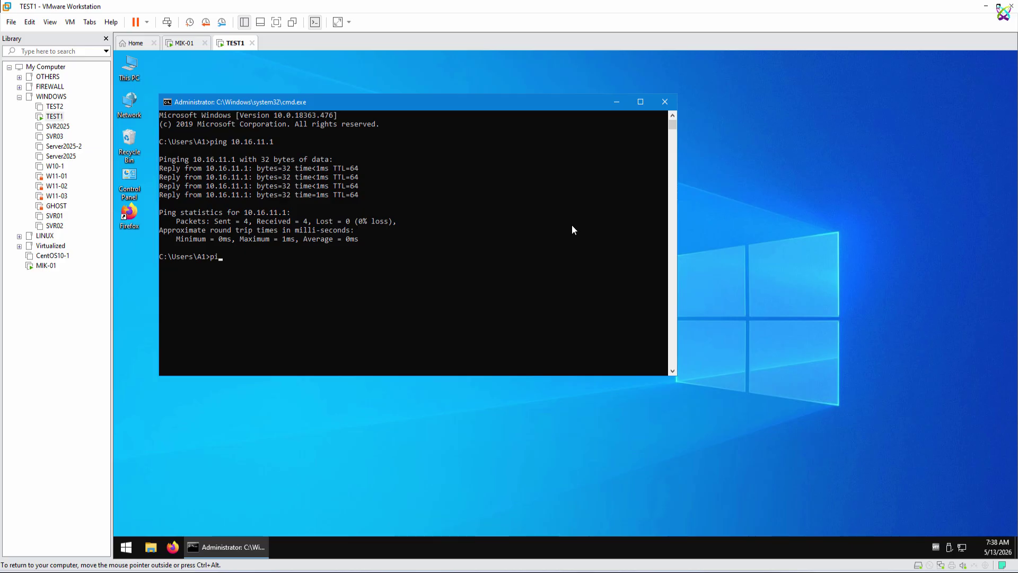
{"action": "type", "text": "ng 8.8.8.8 -t"}
{"action": "key", "text": "Return"}
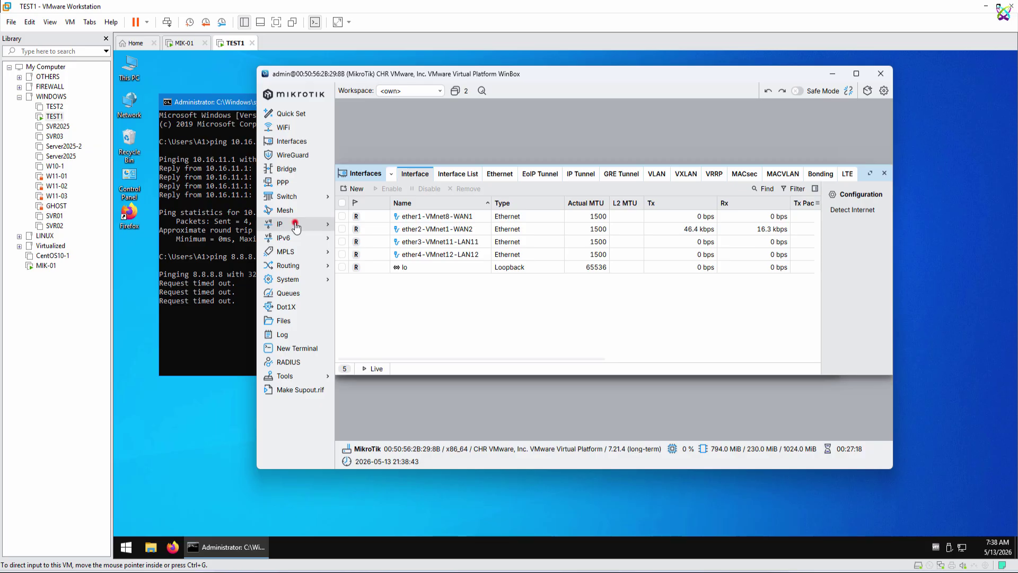
Step: Create a new srcnat NAT rule with out-interface ether2-VMnet1-WAN2
{"action": "left_click", "coordinate": [295, 225]}
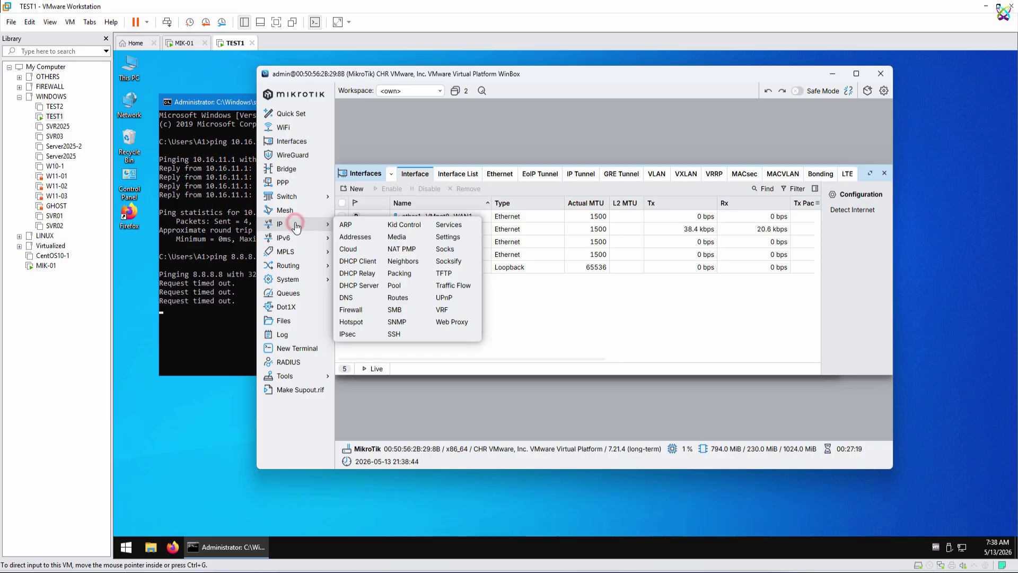
{"action": "left_click", "coordinate": [363, 311]}
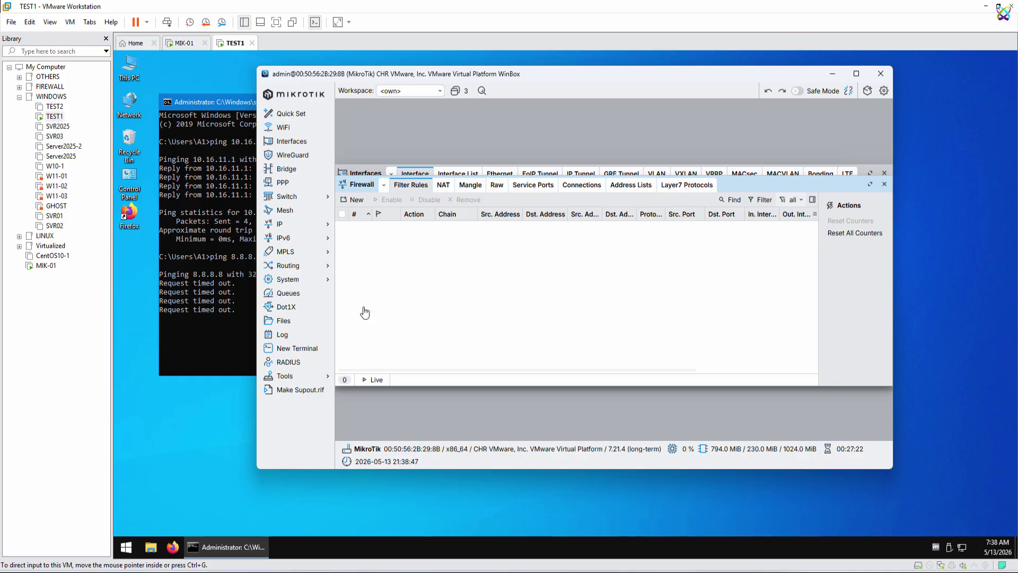
{"action": "left_click", "coordinate": [444, 187]}
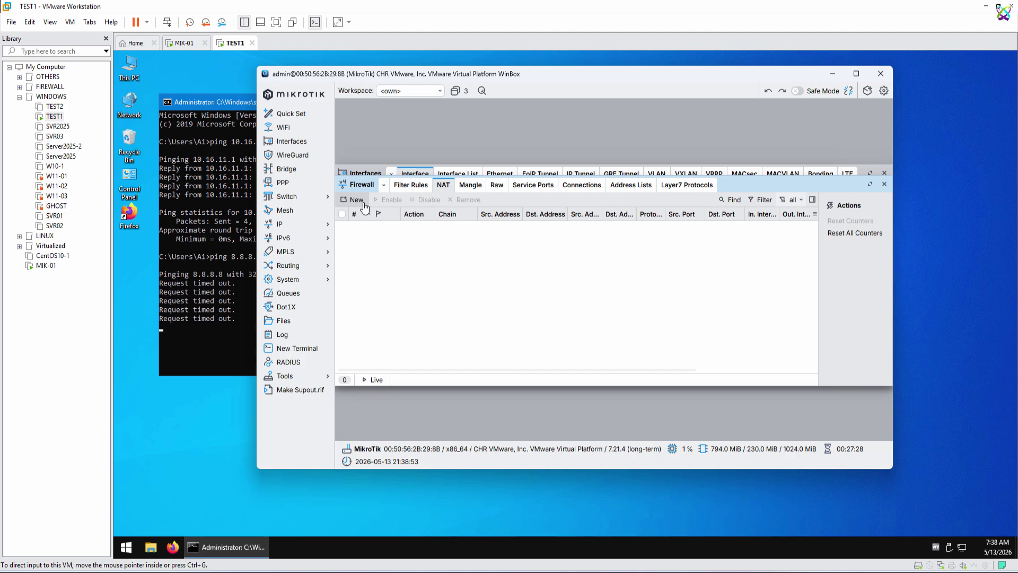
{"action": "left_click", "coordinate": [364, 204]}
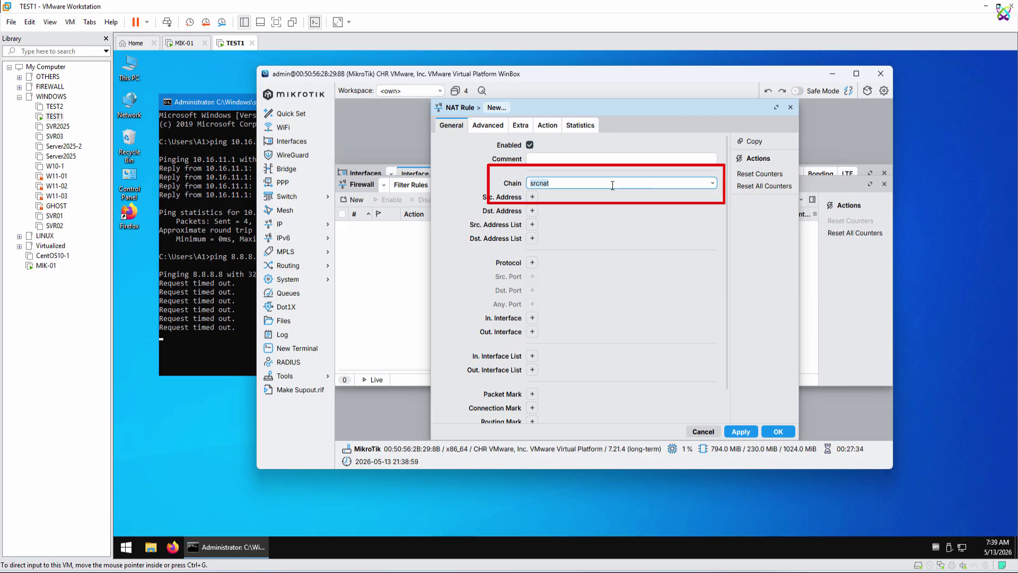
{"action": "left_click", "coordinate": [533, 332]}
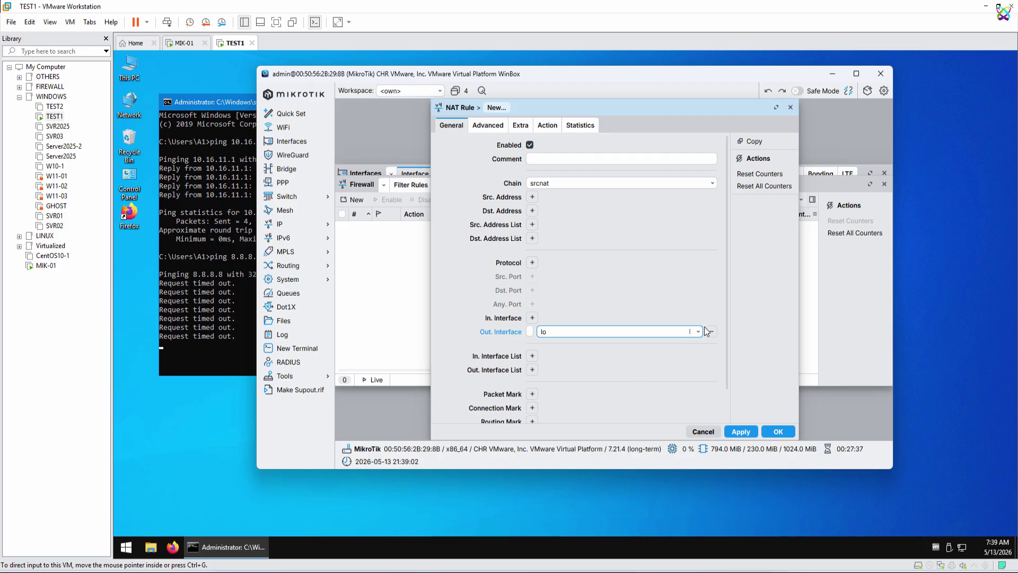
{"action": "left_click", "coordinate": [698, 333]}
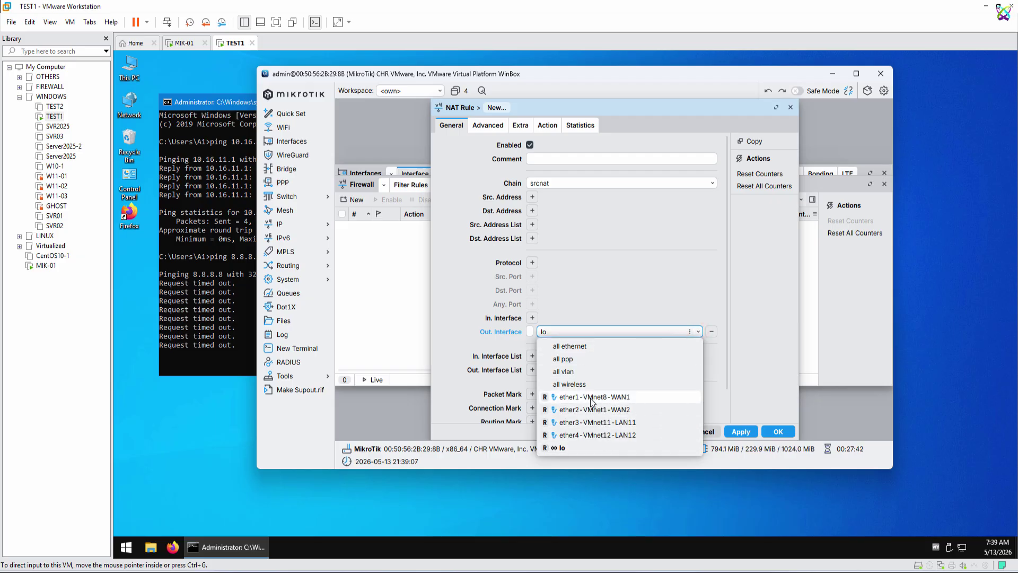
{"action": "left_click", "coordinate": [637, 410]}
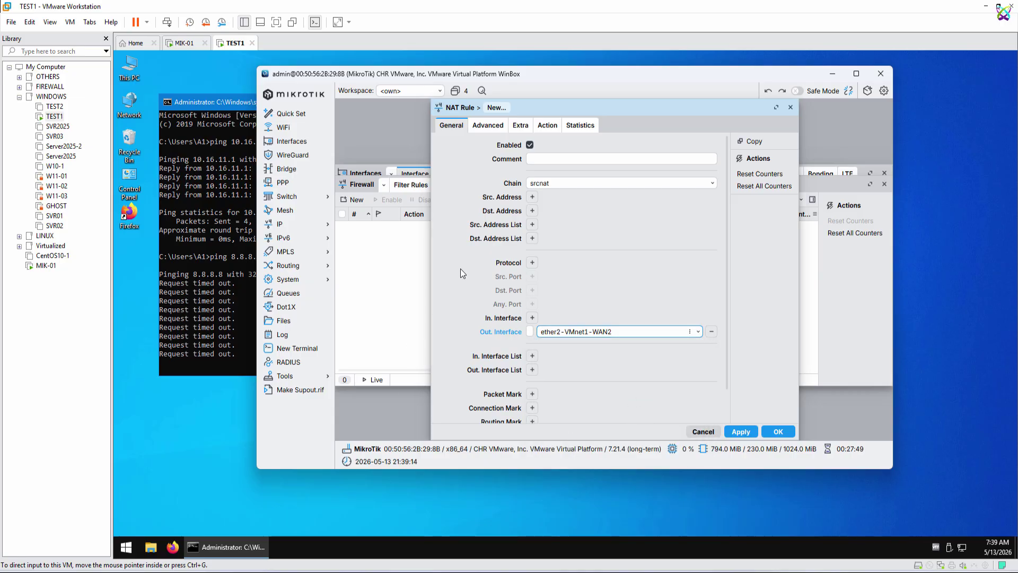
Step: Set the NAT rule's action to masquerade, save it, and minimize WinBox
{"action": "left_click", "coordinate": [548, 130]}
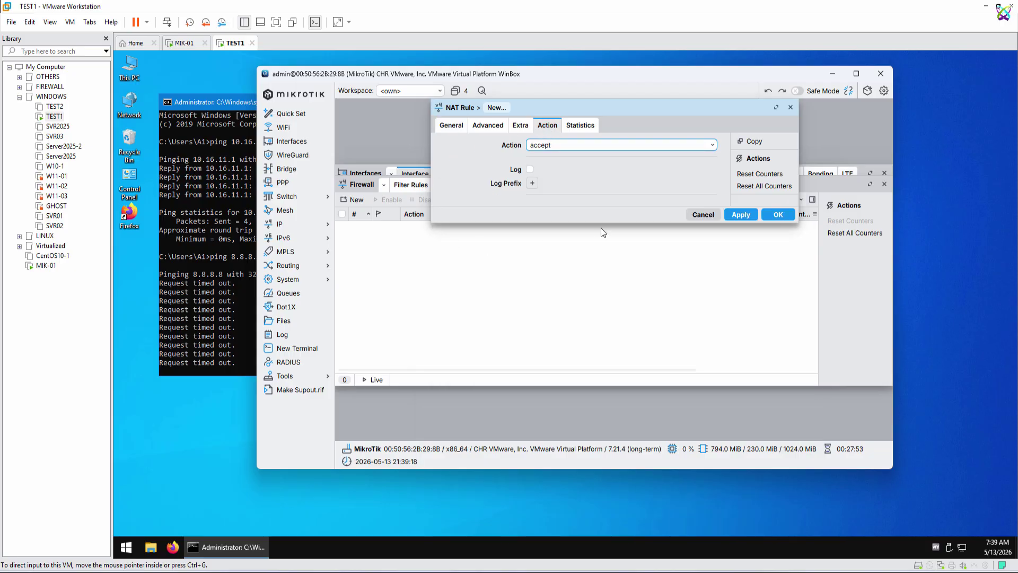
{"action": "left_click", "coordinate": [712, 146]}
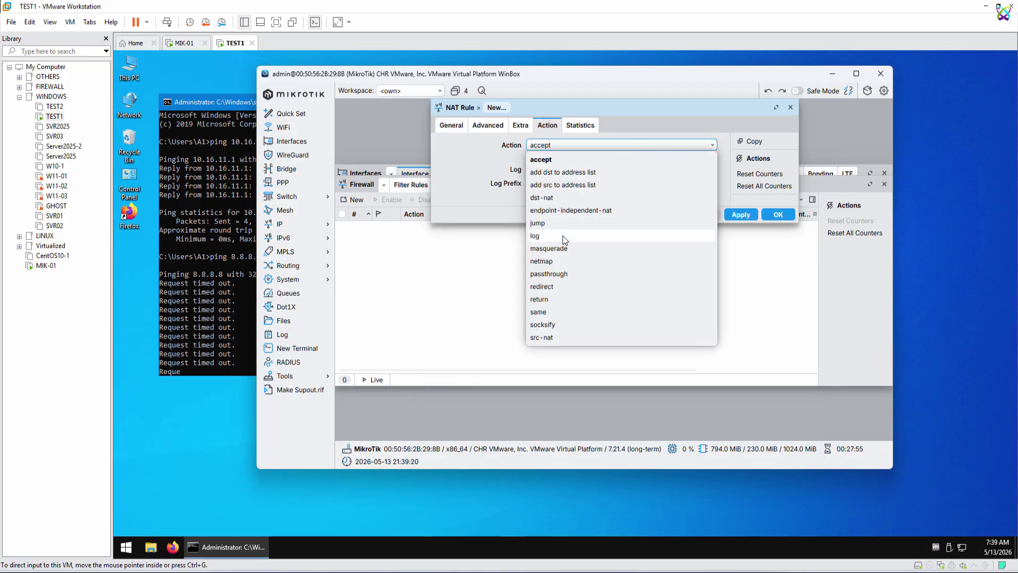
{"action": "left_click", "coordinate": [561, 249]}
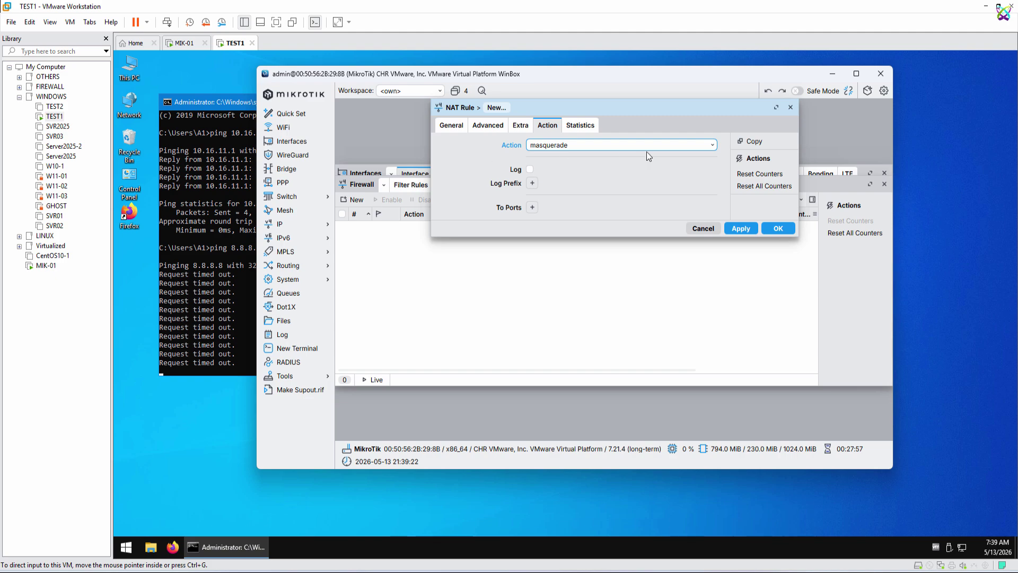
{"action": "left_click", "coordinate": [731, 232]}
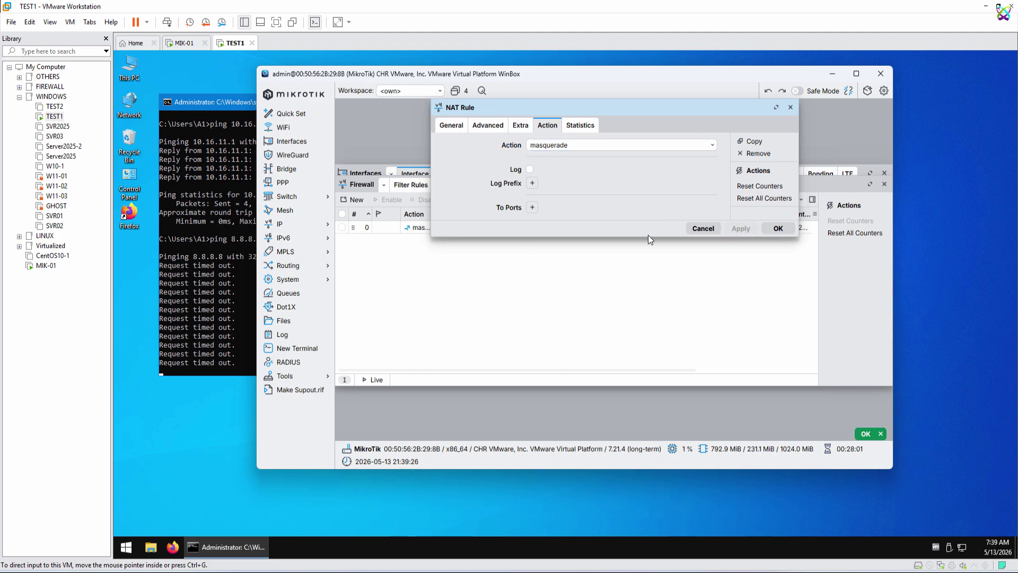
{"action": "left_click", "coordinate": [775, 229]}
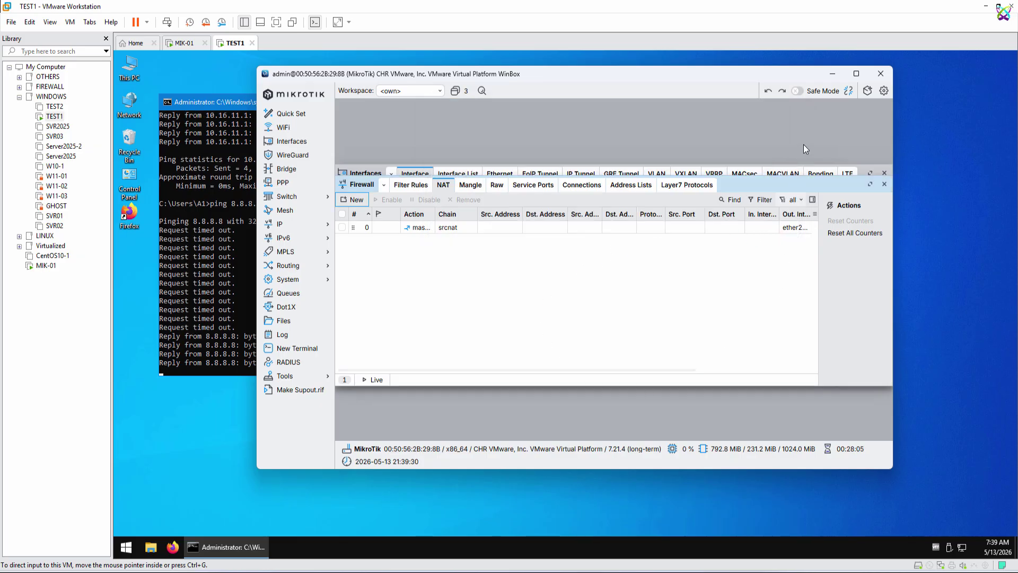
{"action": "left_click", "coordinate": [831, 77]}
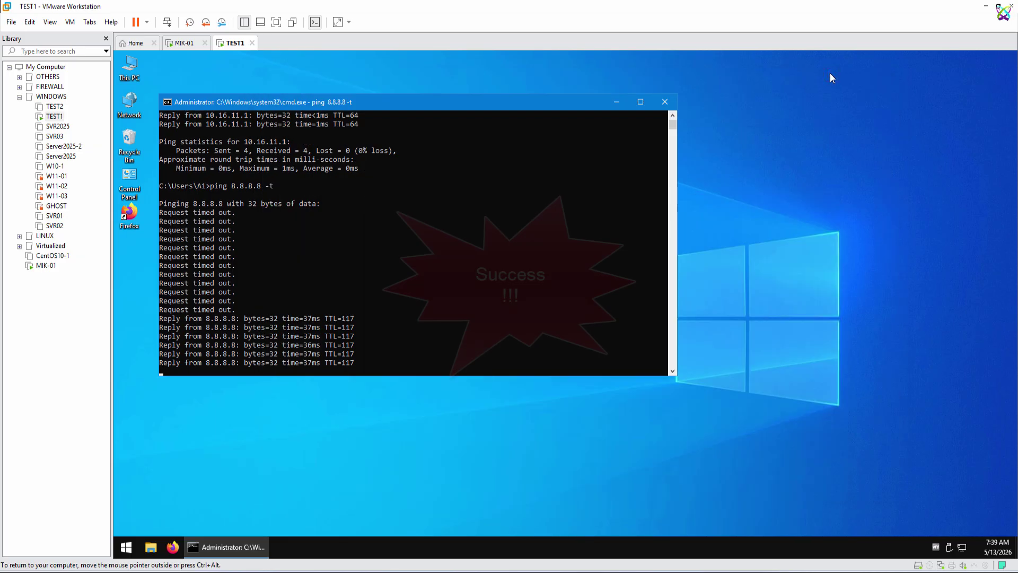